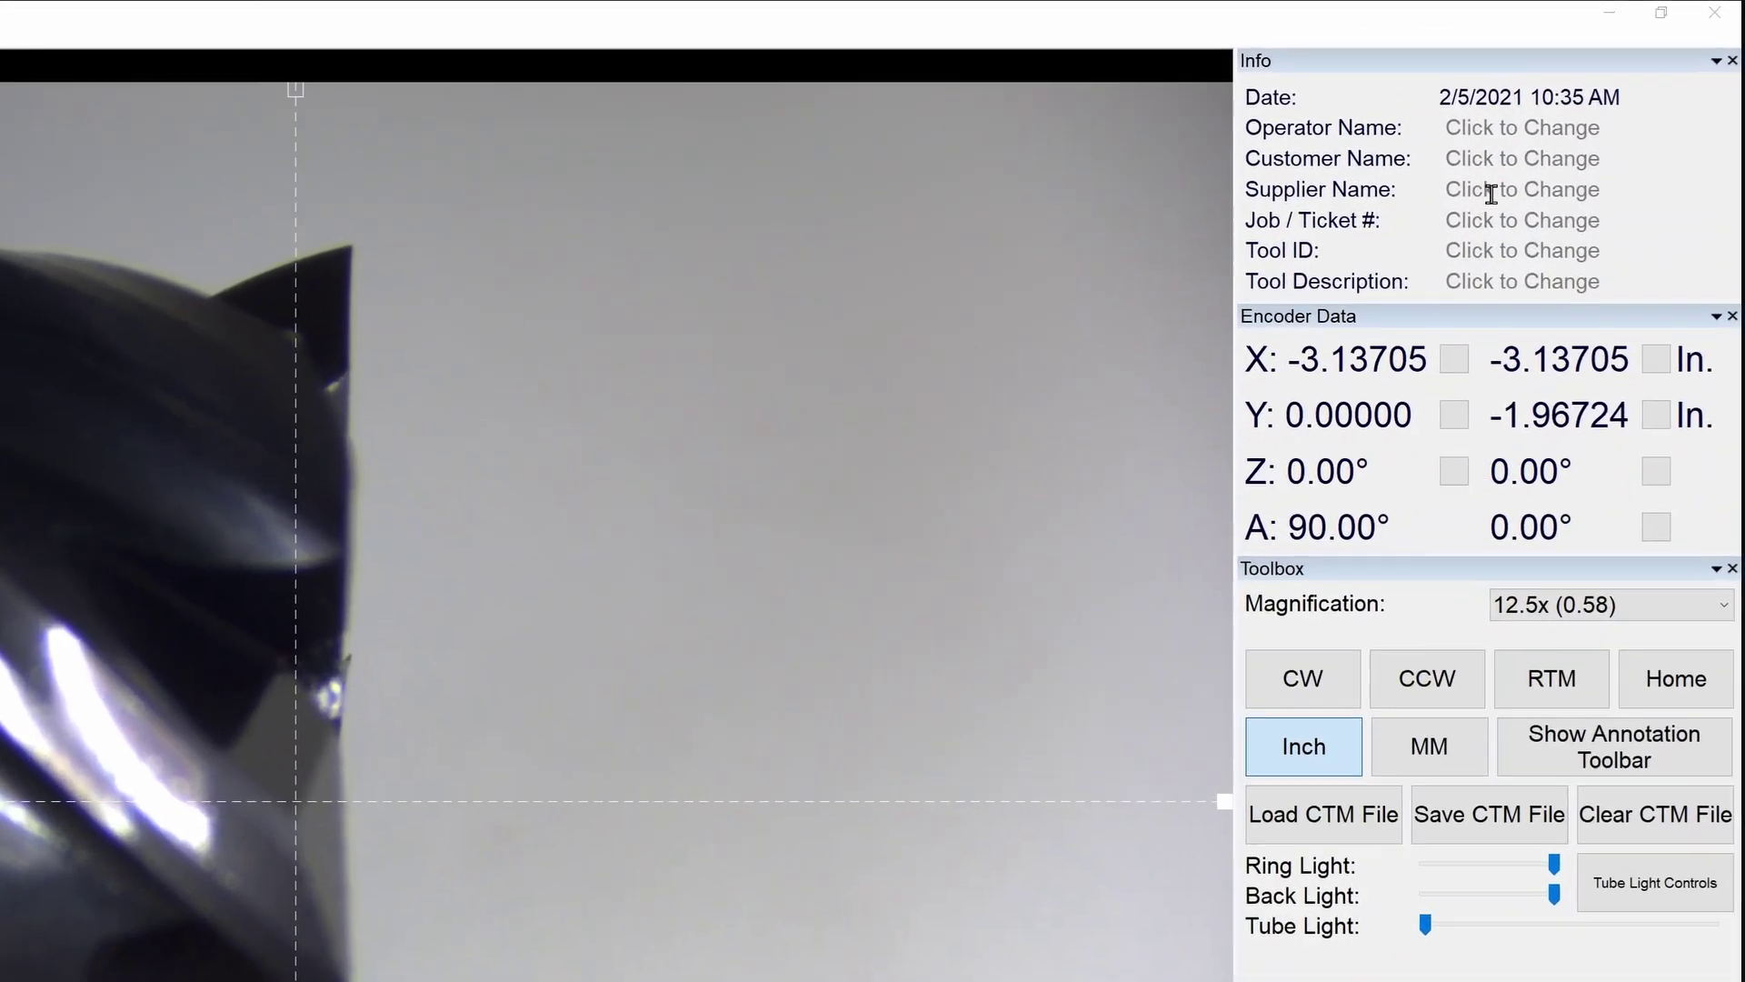
Fill in the operator's name, set the customer name to Acme and enter the job/ticket number in the inspection info
{"action": "left_click", "coordinate": [1609, 79]}
{"action": "type", "text": "BM"}
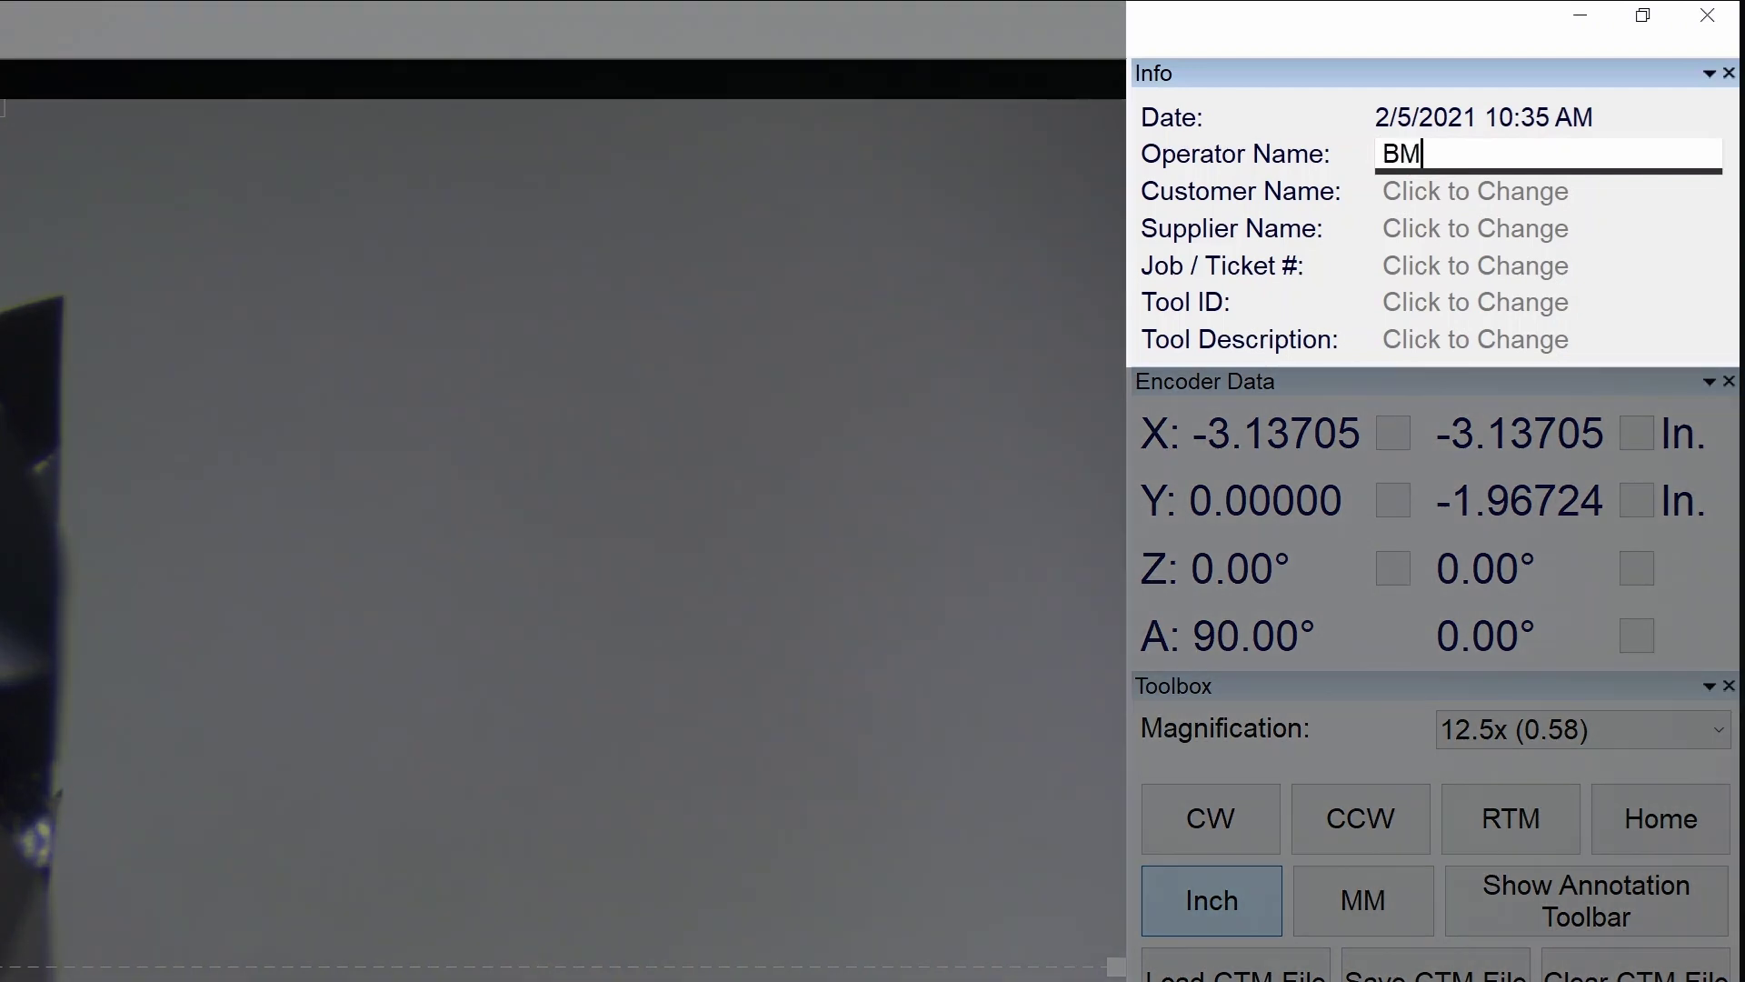
{"action": "key", "text": "Tab"}
{"action": "type", "text": "Acme"}
{"action": "left_click", "coordinate": [1544, 266]}
{"action": "type", "text": "S"}
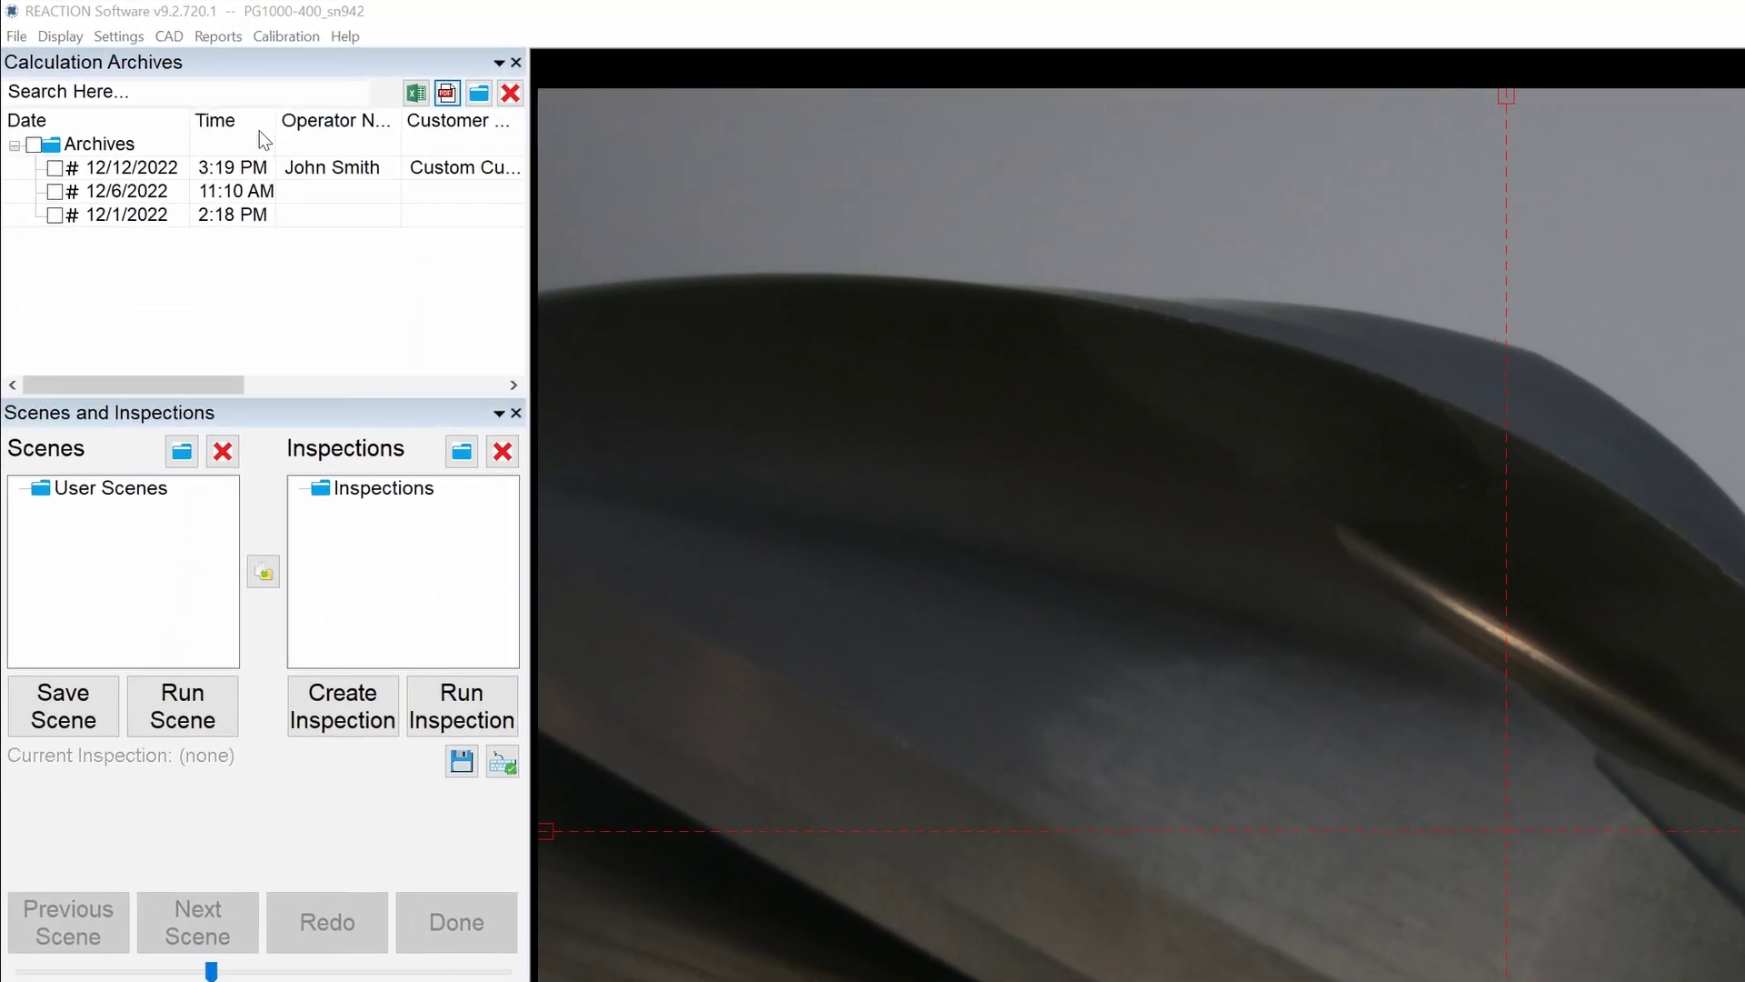
Open the tool report configuration and move a field out of the displayed info and table fields
{"action": "left_click", "coordinate": [222, 37]}
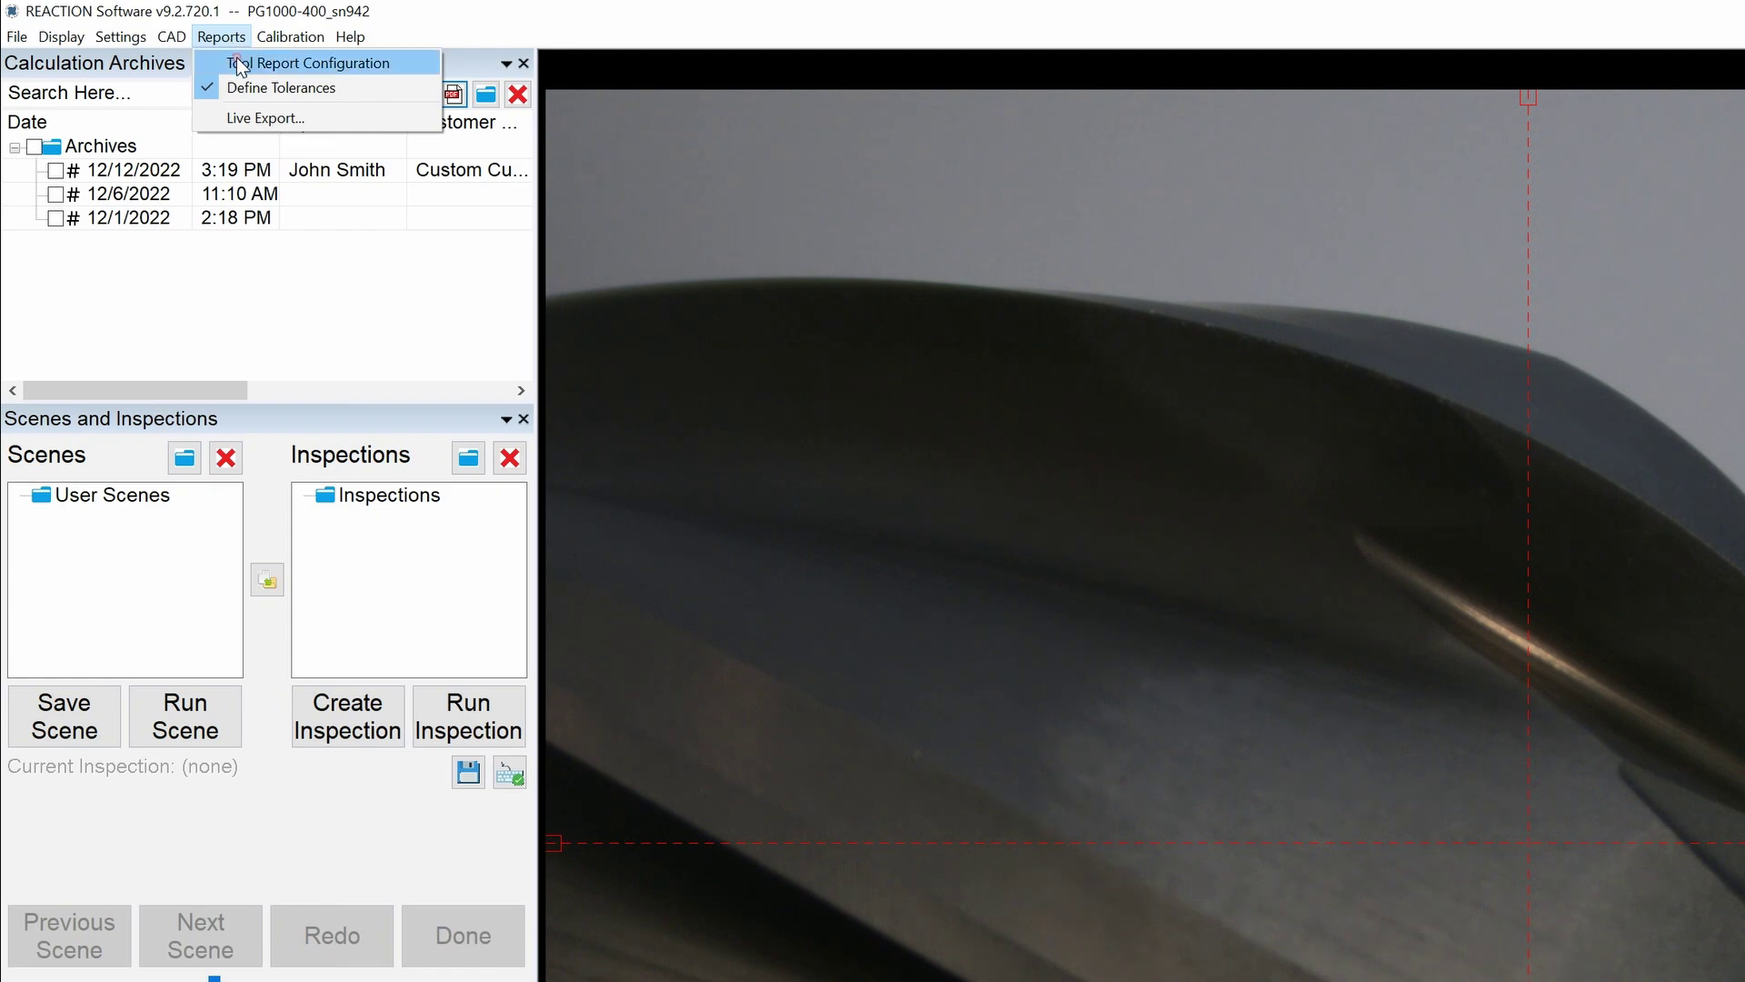
{"action": "left_click", "coordinate": [238, 61]}
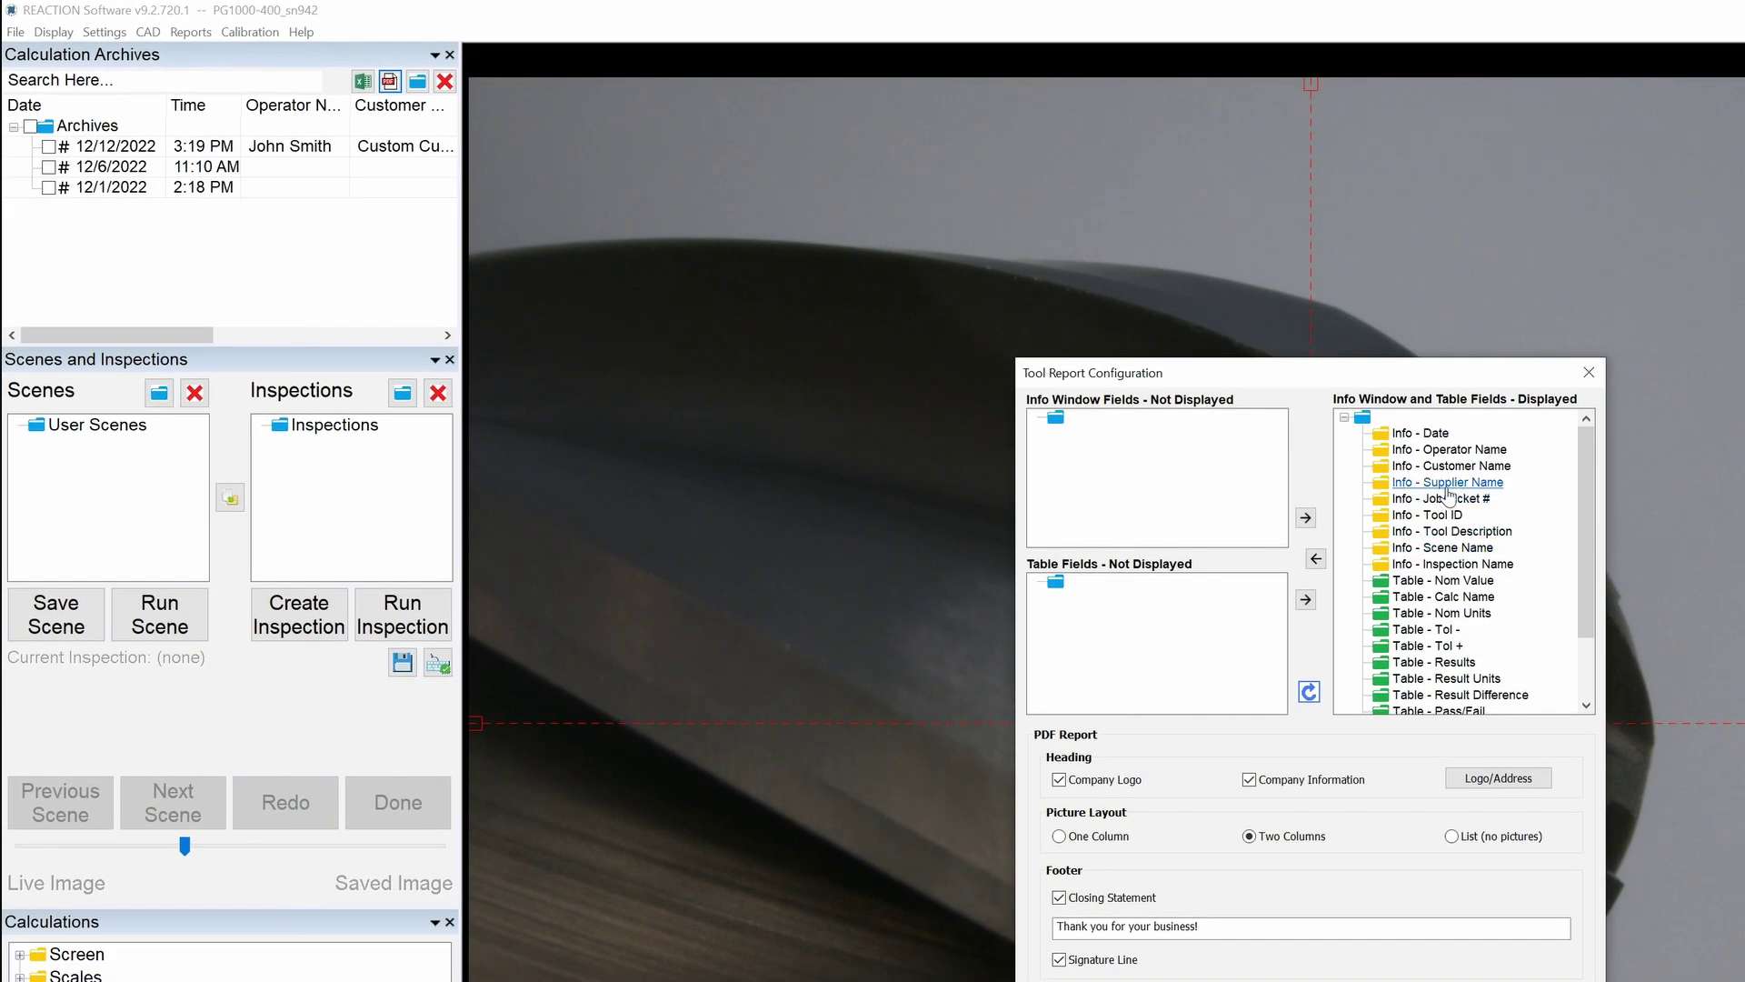
{"action": "left_click", "coordinate": [1315, 558]}
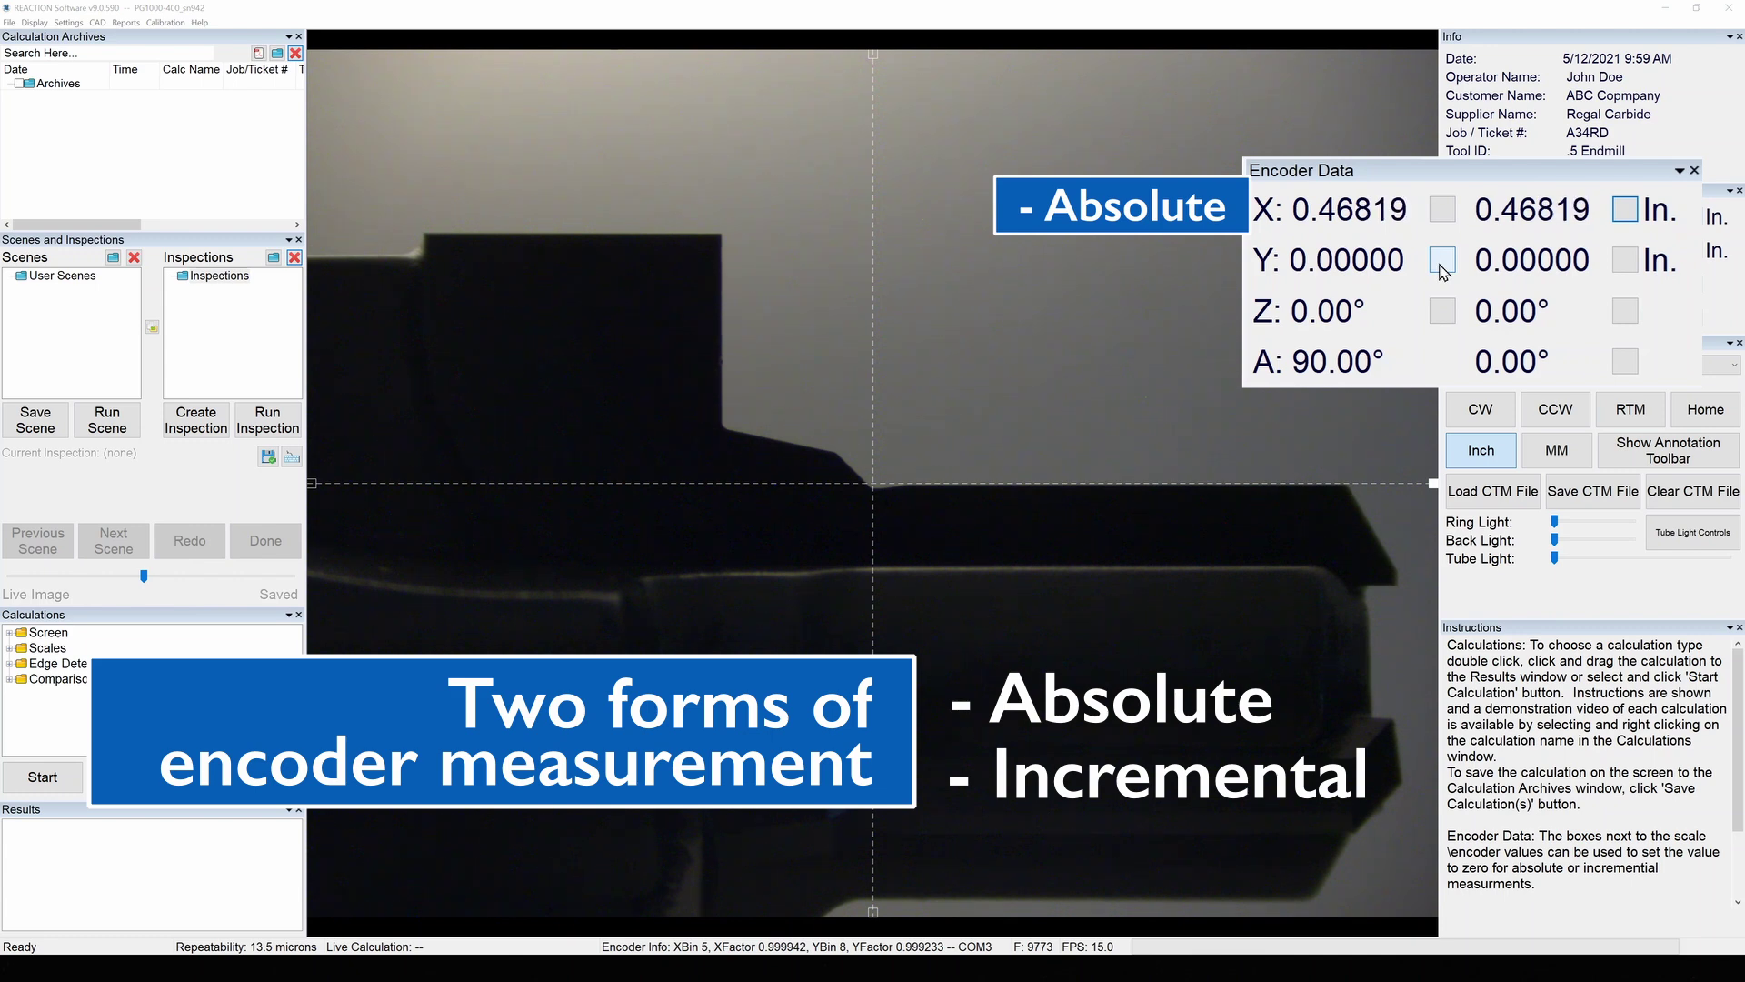
Zero the absolute X-axis encoder value
{"action": "left_click", "coordinate": [1445, 216]}
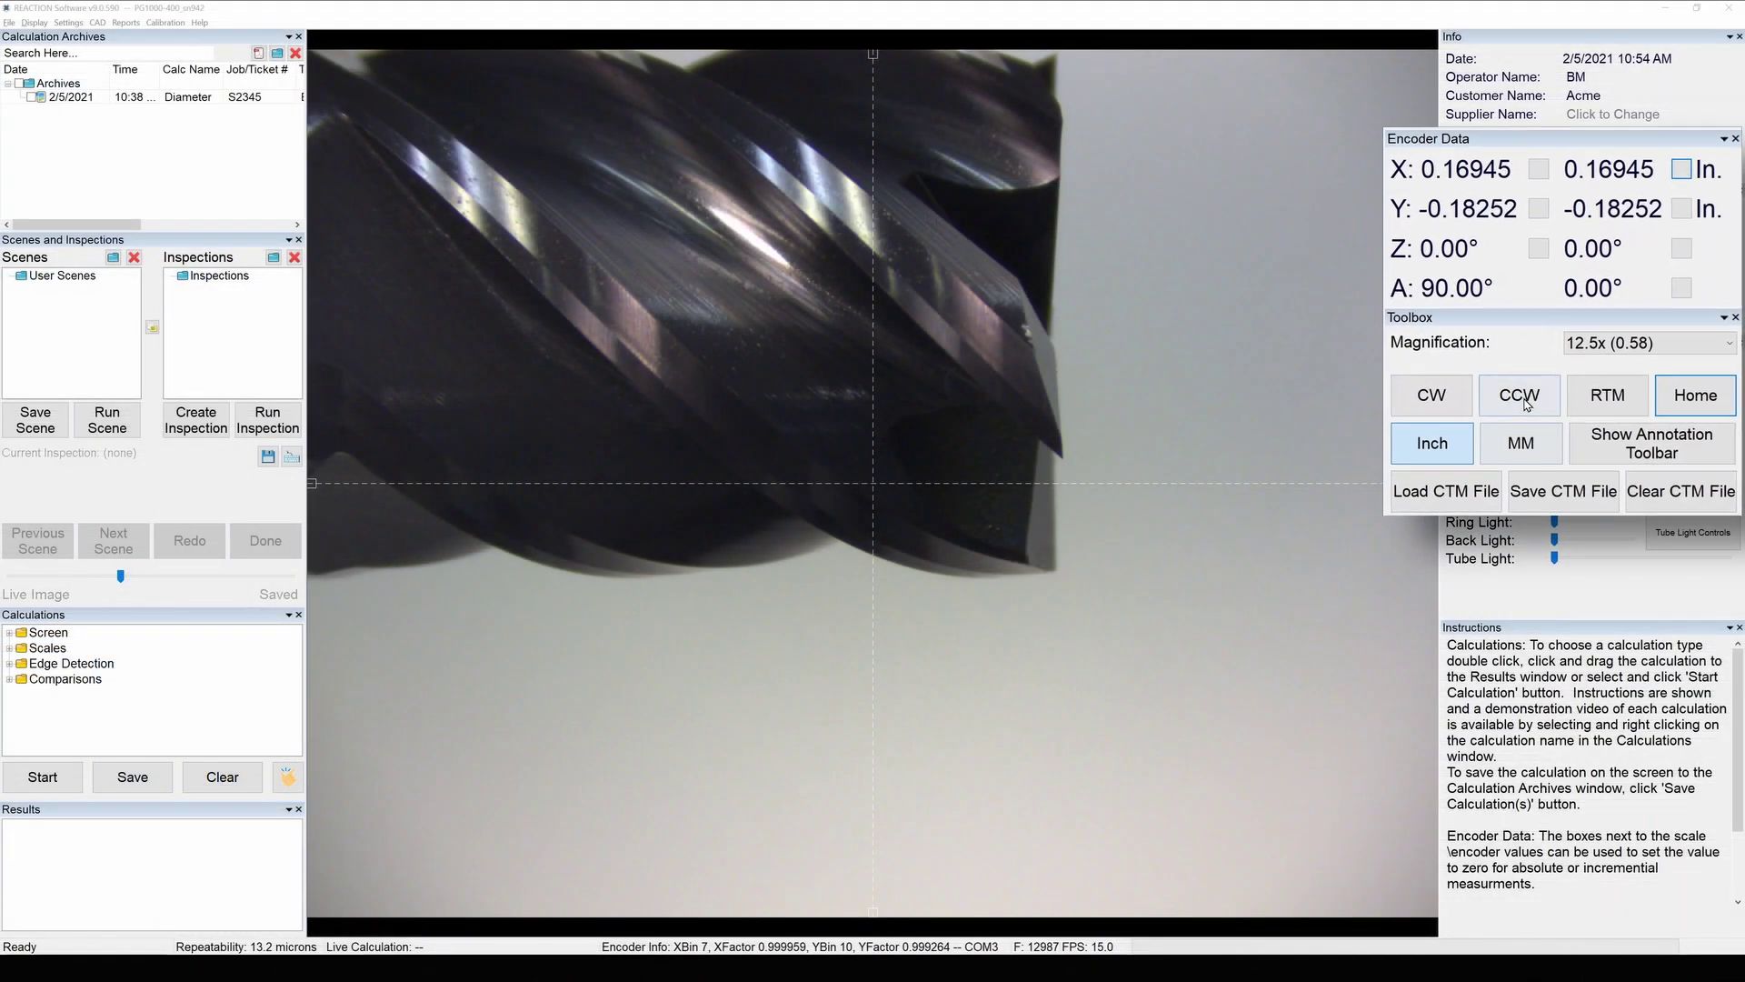
Rotate the crosshairs counterclockwise to 25° and reset them to the home orientation
{"action": "left_click", "coordinate": [1557, 415]}
{"action": "left_click", "coordinate": [1557, 414]}
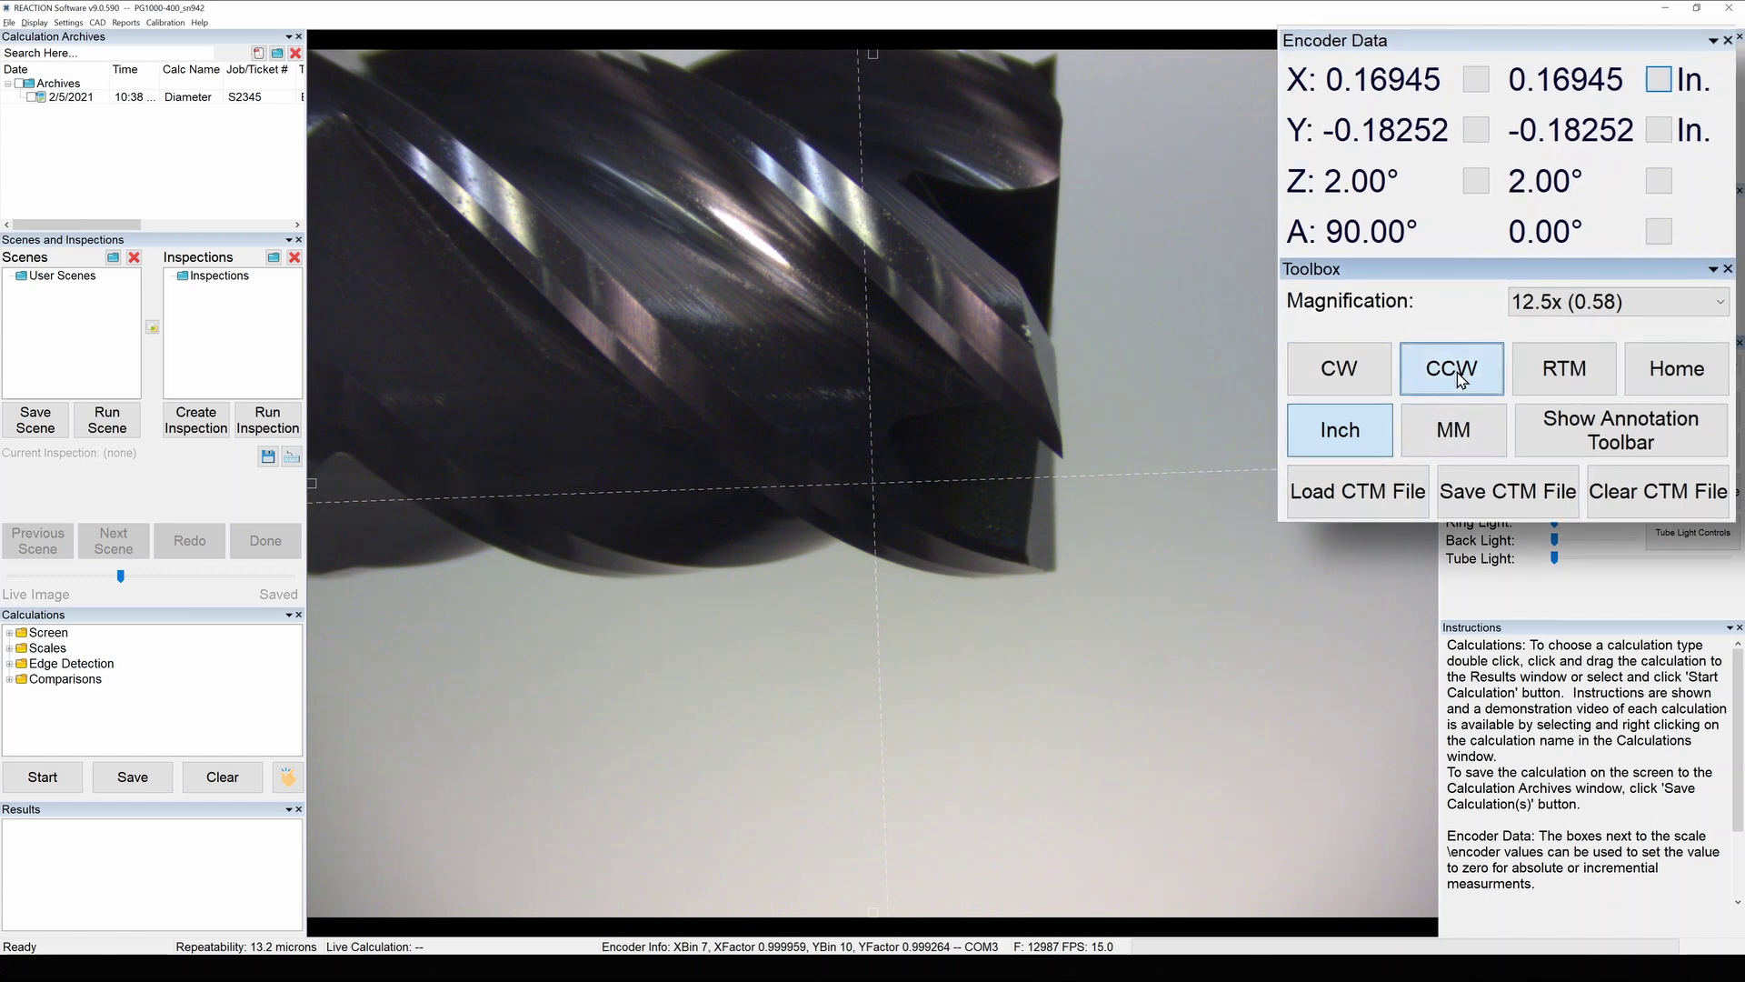
{"action": "left_click", "coordinate": [1460, 380]}
{"action": "left_click", "coordinate": [1460, 380]}
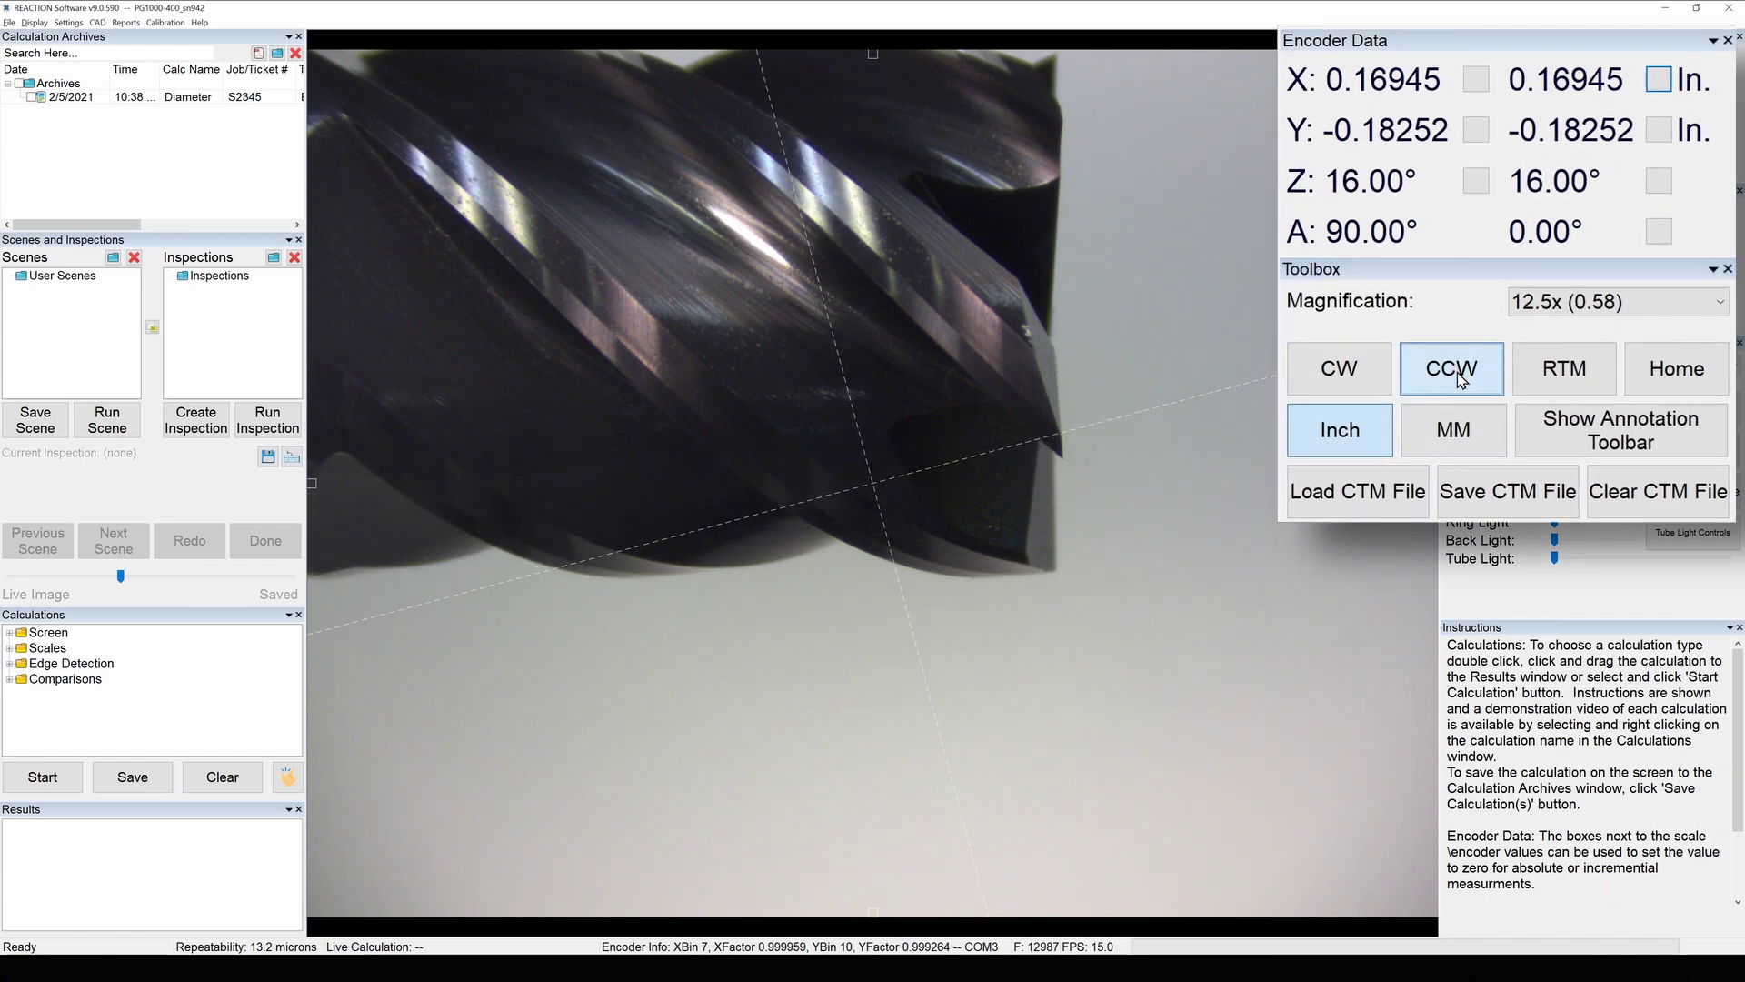
{"action": "left_click", "coordinate": [1460, 380]}
{"action": "left_click", "coordinate": [1460, 379]}
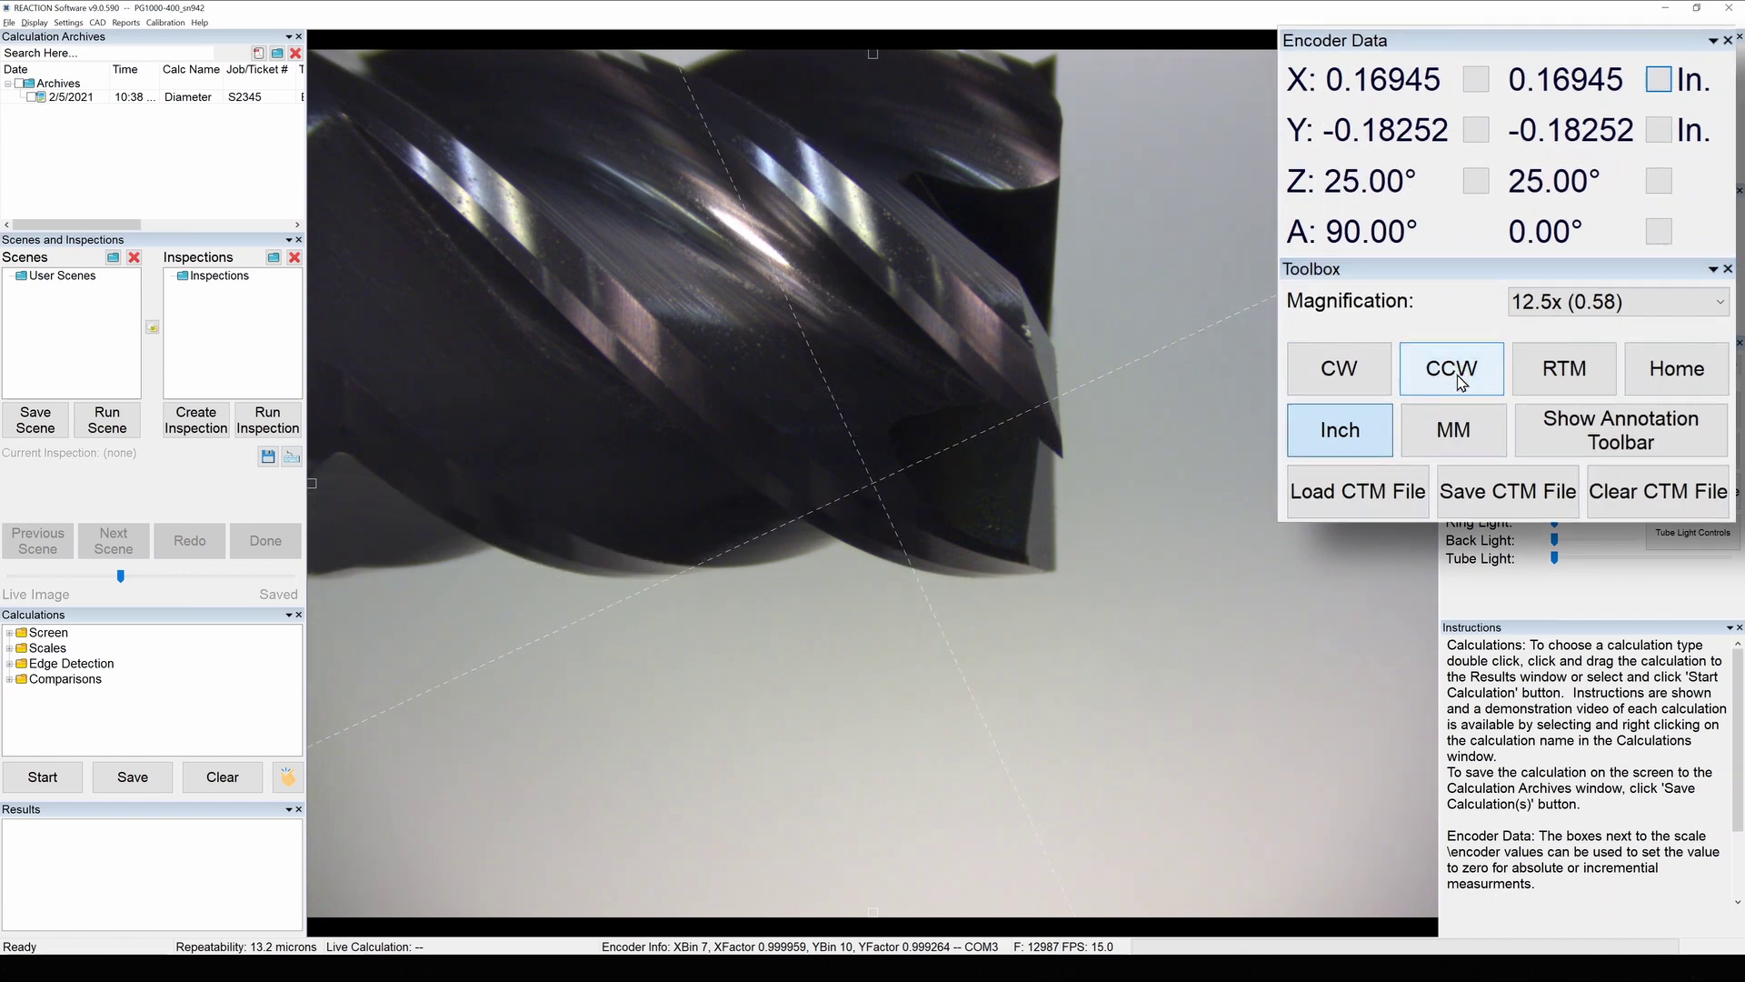
{"action": "left_click", "coordinate": [1688, 385]}
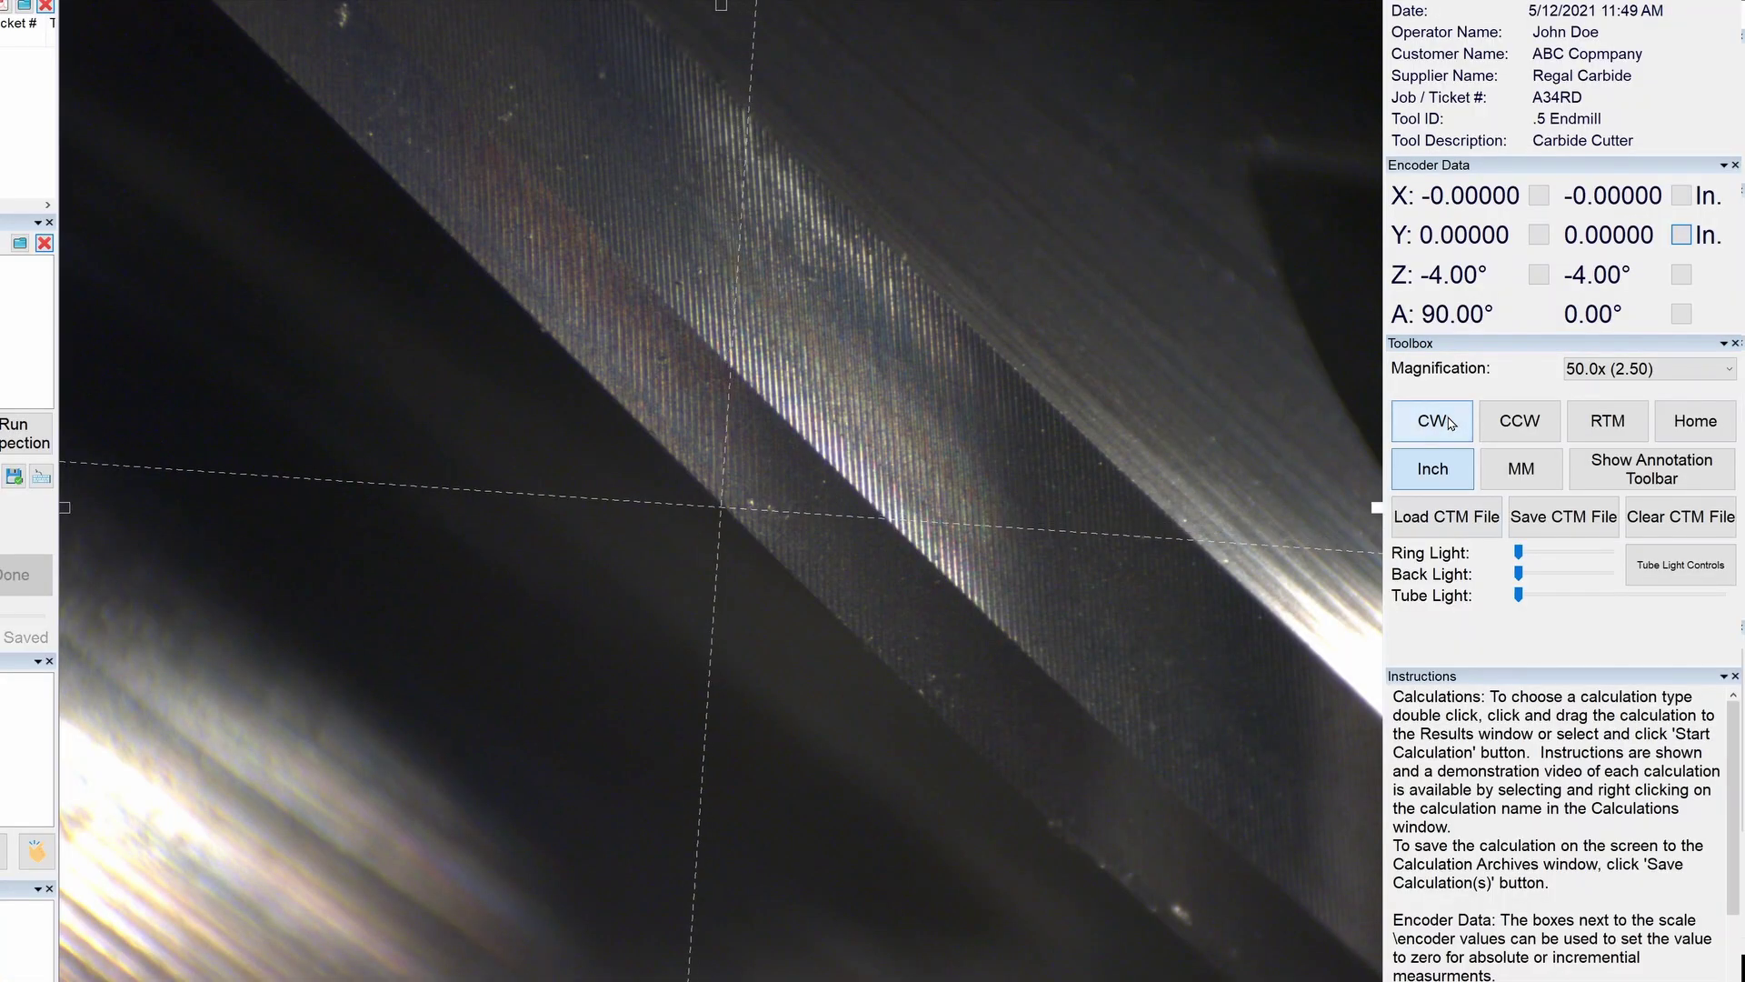
Rotate the crosshairs clockwise to a Z angle of -13°
{"action": "left_click_drag", "start_coordinate": [1449, 423], "coordinate": [1450, 423]}
{"action": "left_click", "coordinate": [1450, 423]}
{"action": "left_click", "coordinate": [1450, 423]}
{"action": "left_click", "coordinate": [1450, 422]}
{"action": "left_click", "coordinate": [1449, 423]}
{"action": "left_click", "coordinate": [1451, 422]}
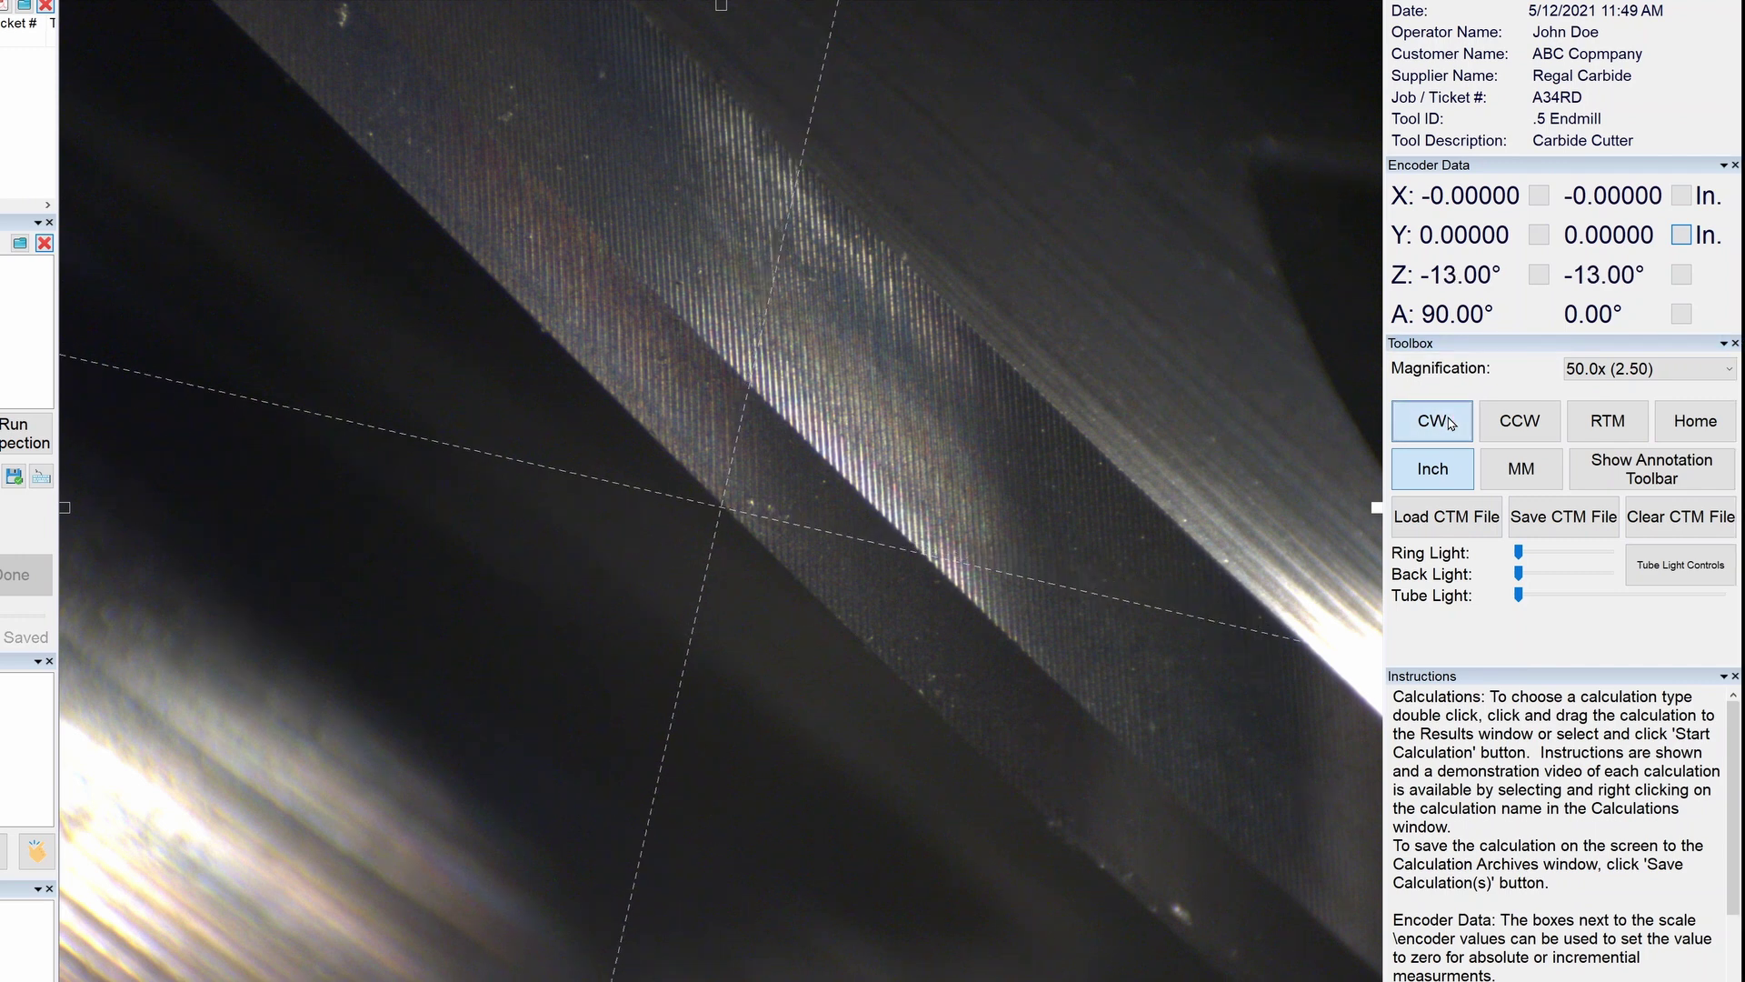
Rotate the crosshairs counterclockwise back to a Z angle of 0°
{"action": "left_click", "coordinate": [1494, 425]}
{"action": "left_click", "coordinate": [1495, 425]}
{"action": "left_click", "coordinate": [1496, 425]}
{"action": "left_click", "coordinate": [1499, 425]}
{"action": "left_click", "coordinate": [1499, 426]}
{"action": "left_click", "coordinate": [1498, 426]}
{"action": "left_click", "coordinate": [1498, 426]}
{"action": "left_click", "coordinate": [1498, 425]}
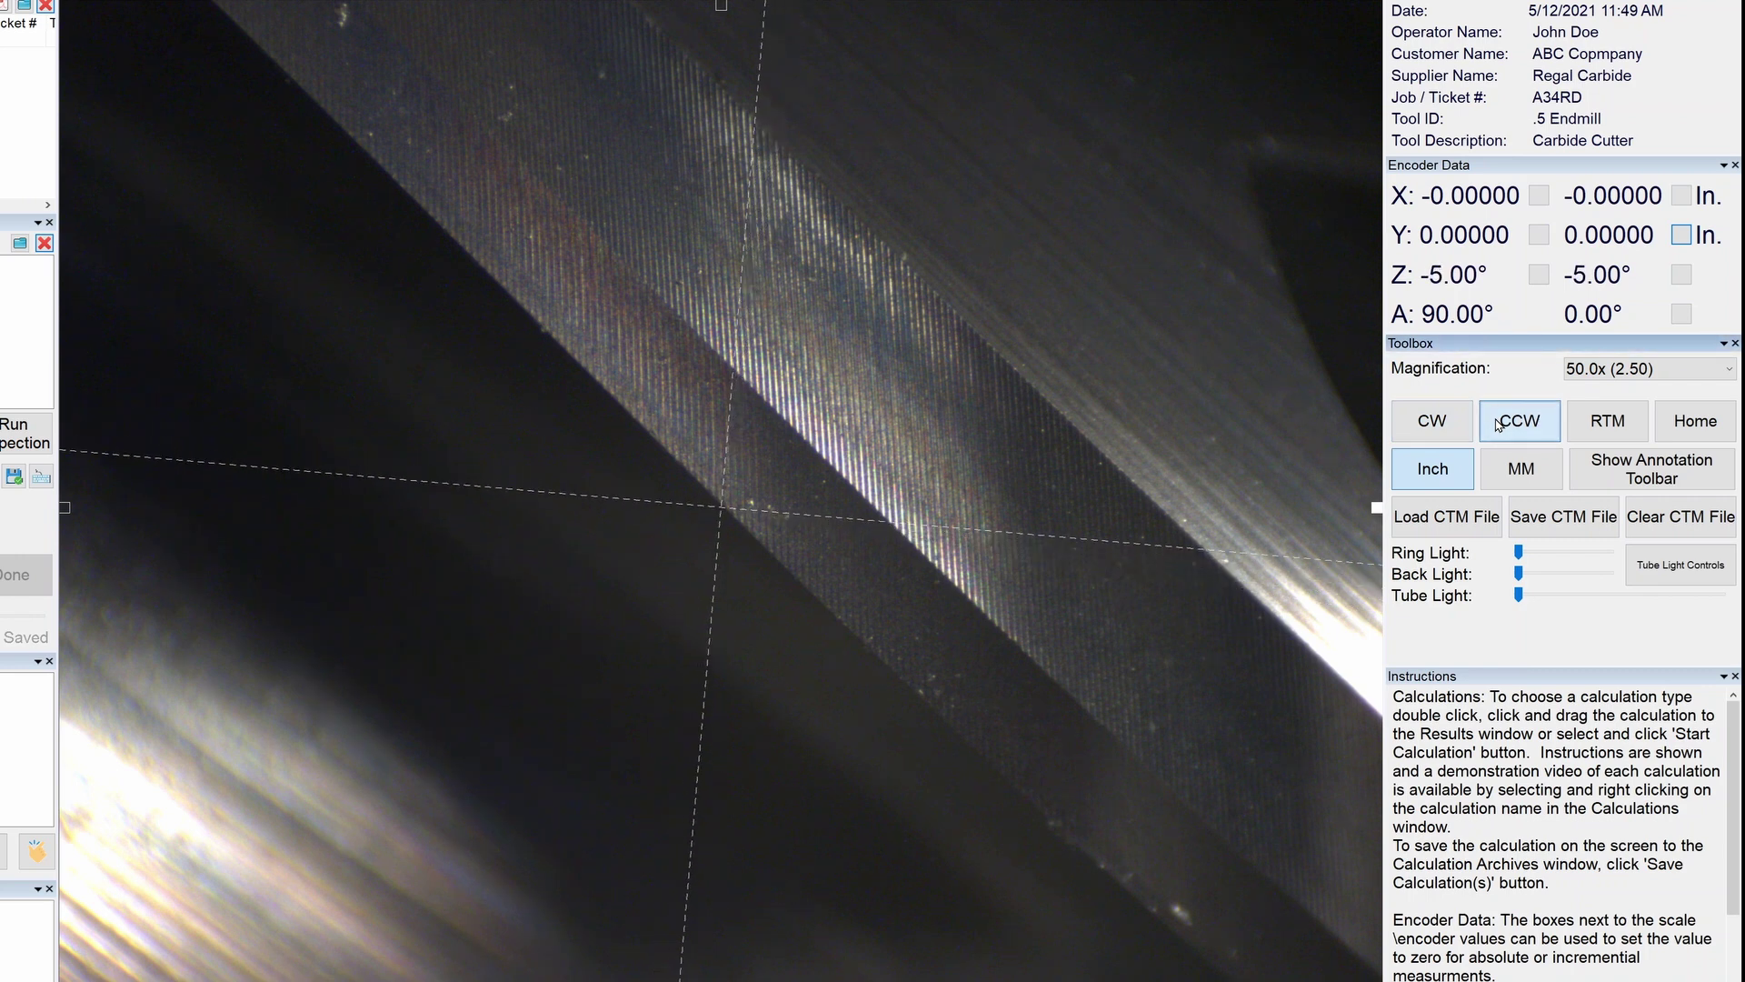
{"action": "left_click", "coordinate": [1499, 425]}
{"action": "left_click", "coordinate": [1498, 425]}
{"action": "left_click", "coordinate": [1499, 425]}
{"action": "left_click", "coordinate": [1499, 425]}
{"action": "left_click", "coordinate": [1498, 426]}
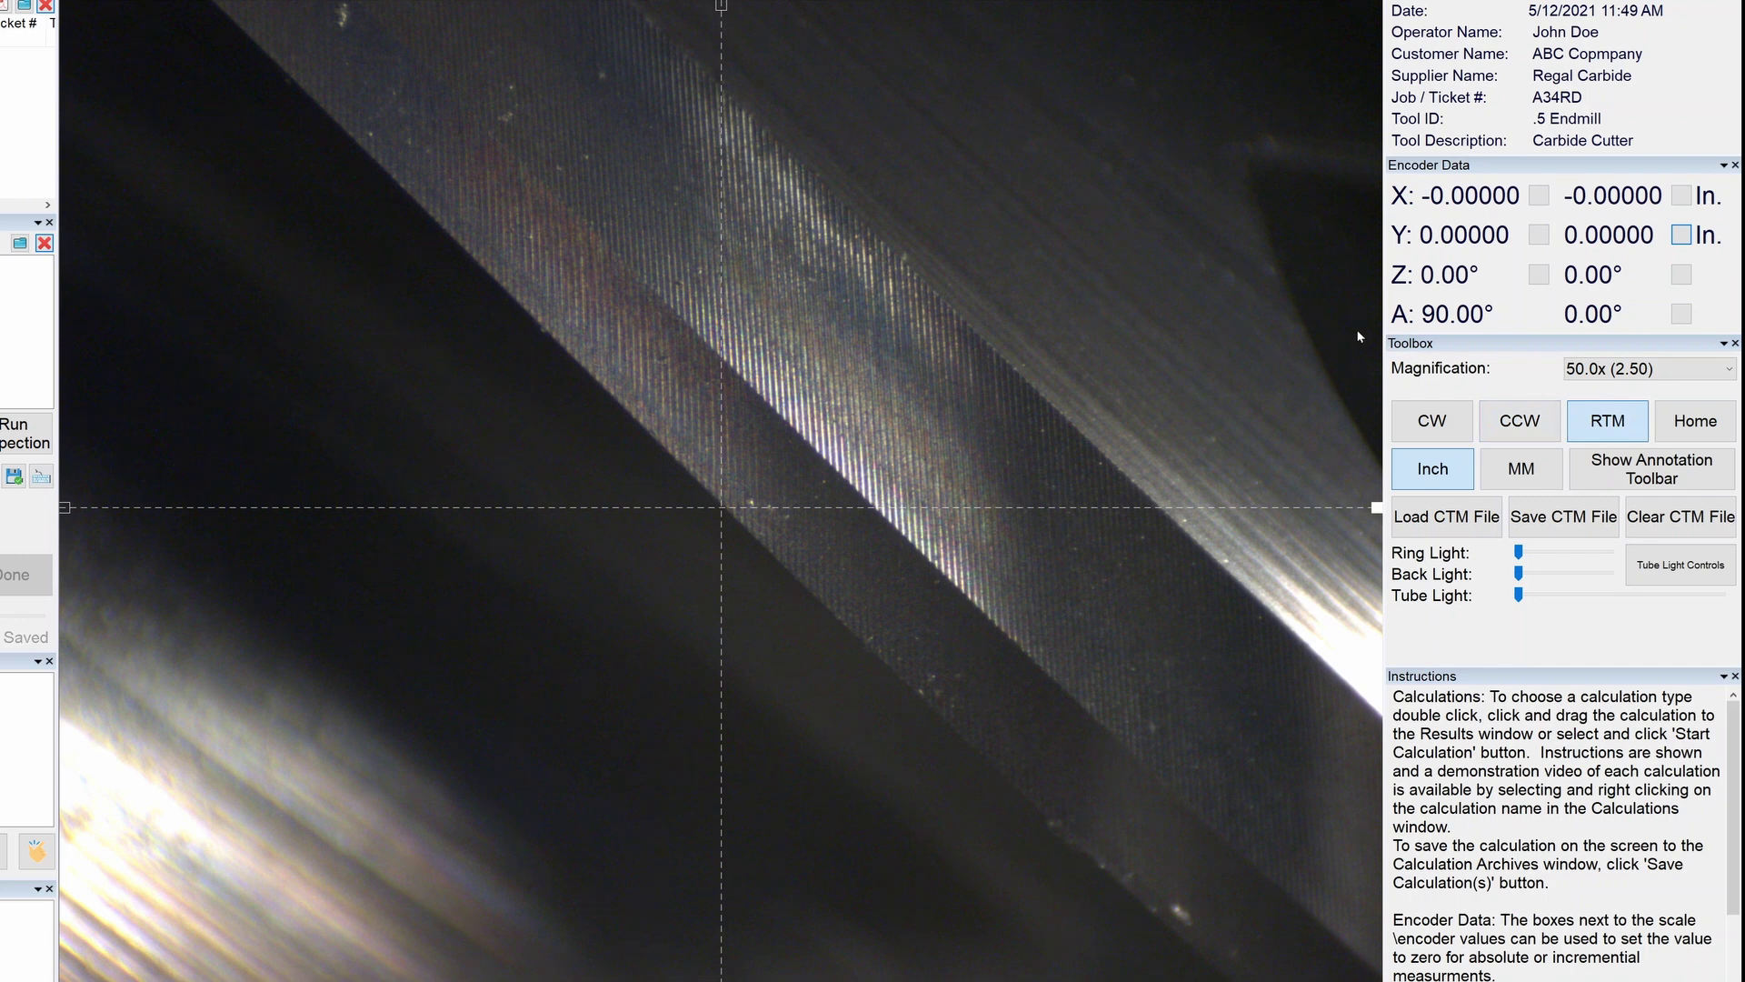
Rotate the crosshairs freely with Rotate to Mouse and reset them to the home orientation
{"action": "left_click_drag", "start_coordinate": [934, 40], "coordinate": [1031, 123]}
{"action": "left_click", "coordinate": [1705, 427]}
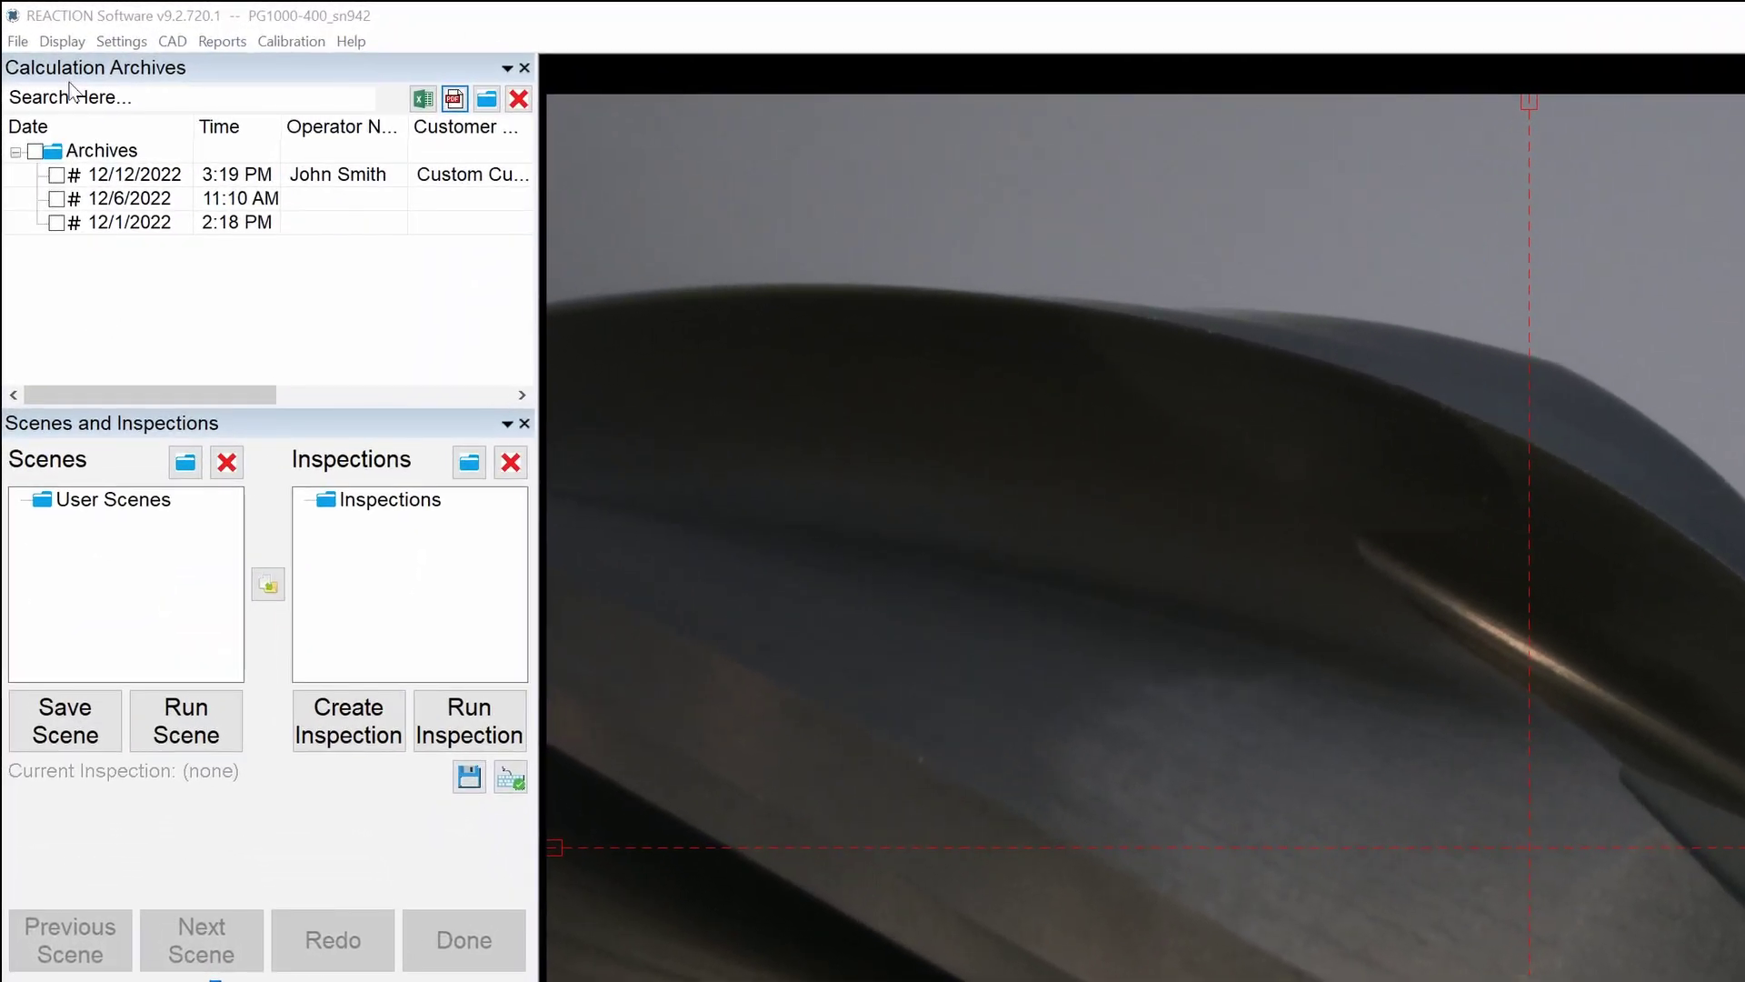
Set the crosshair color to white
{"action": "left_click", "coordinate": [62, 41]}
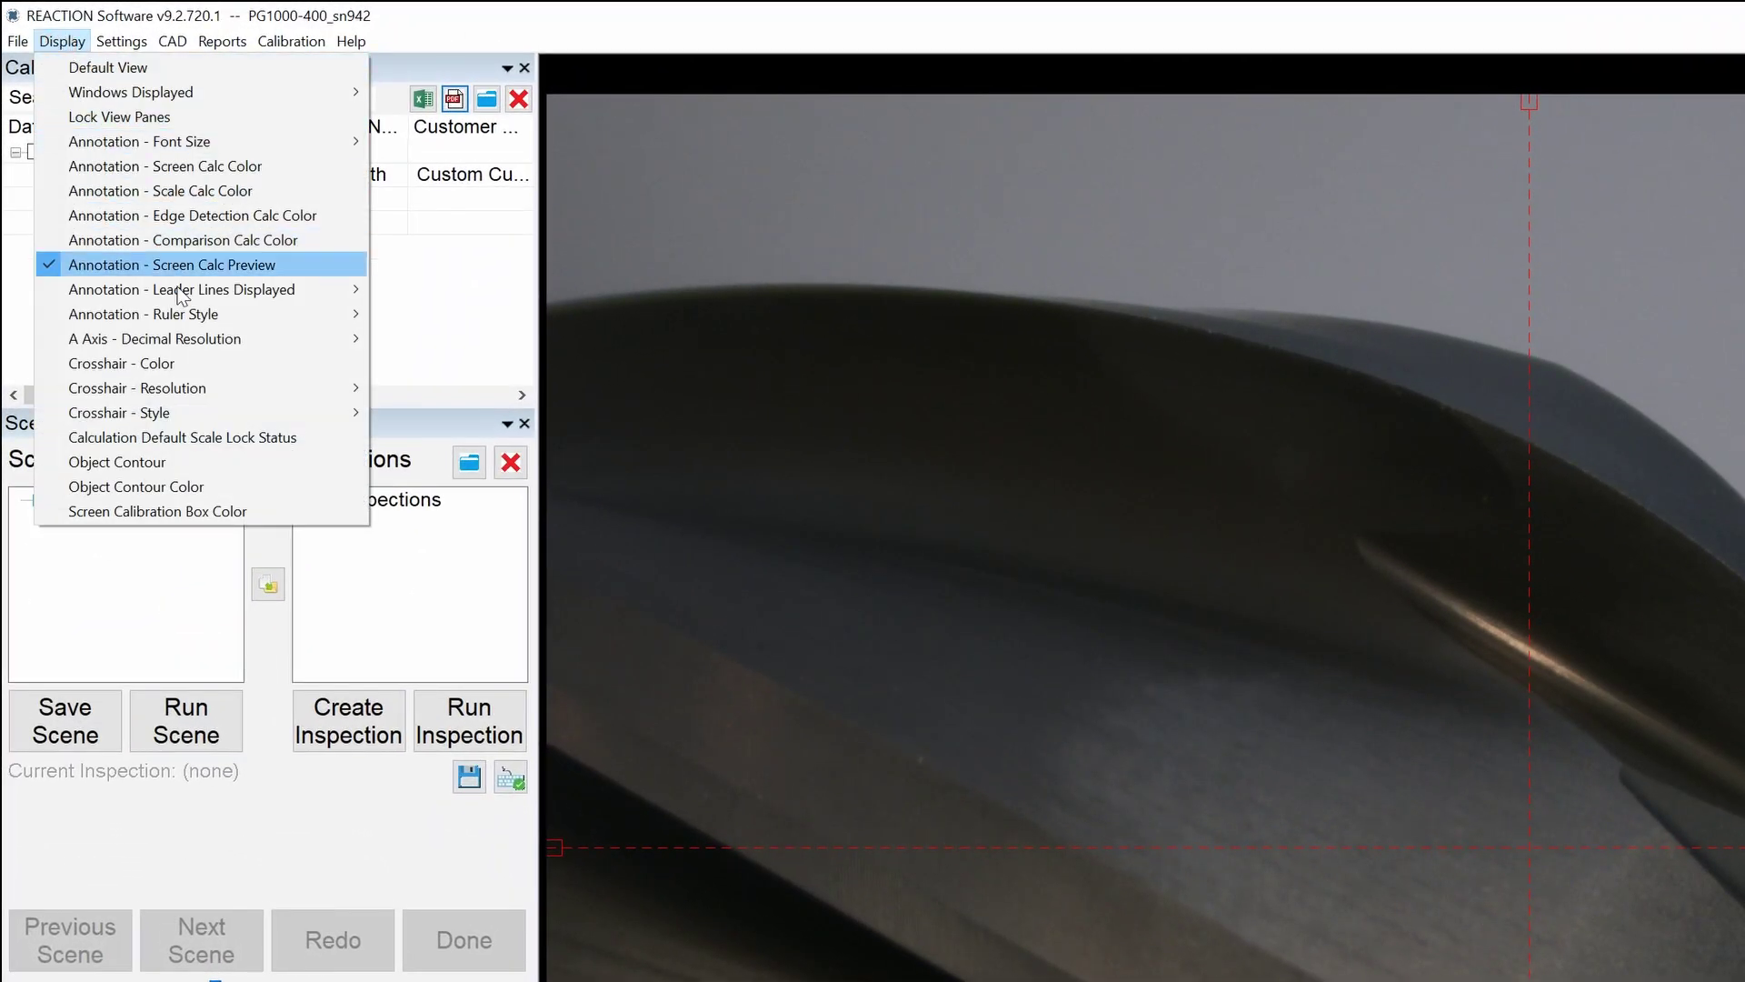
{"action": "mouse_move", "coordinate": [225, 379]}
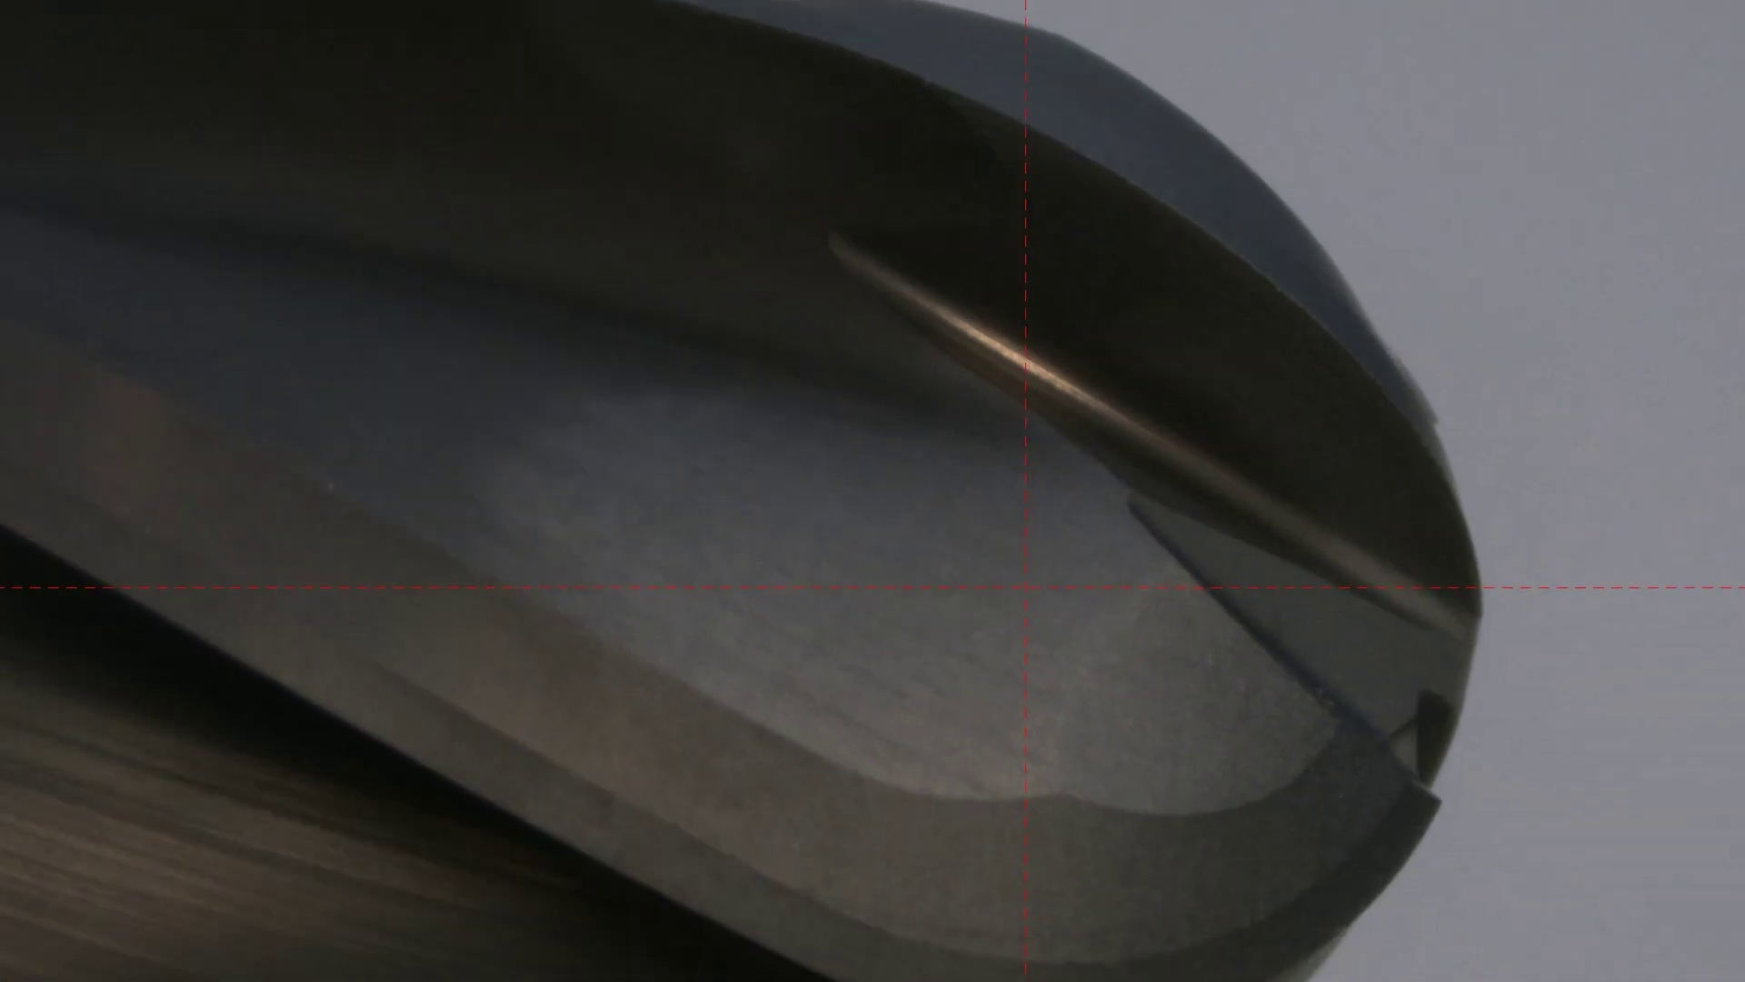
{"action": "left_click", "coordinate": [182, 362]}
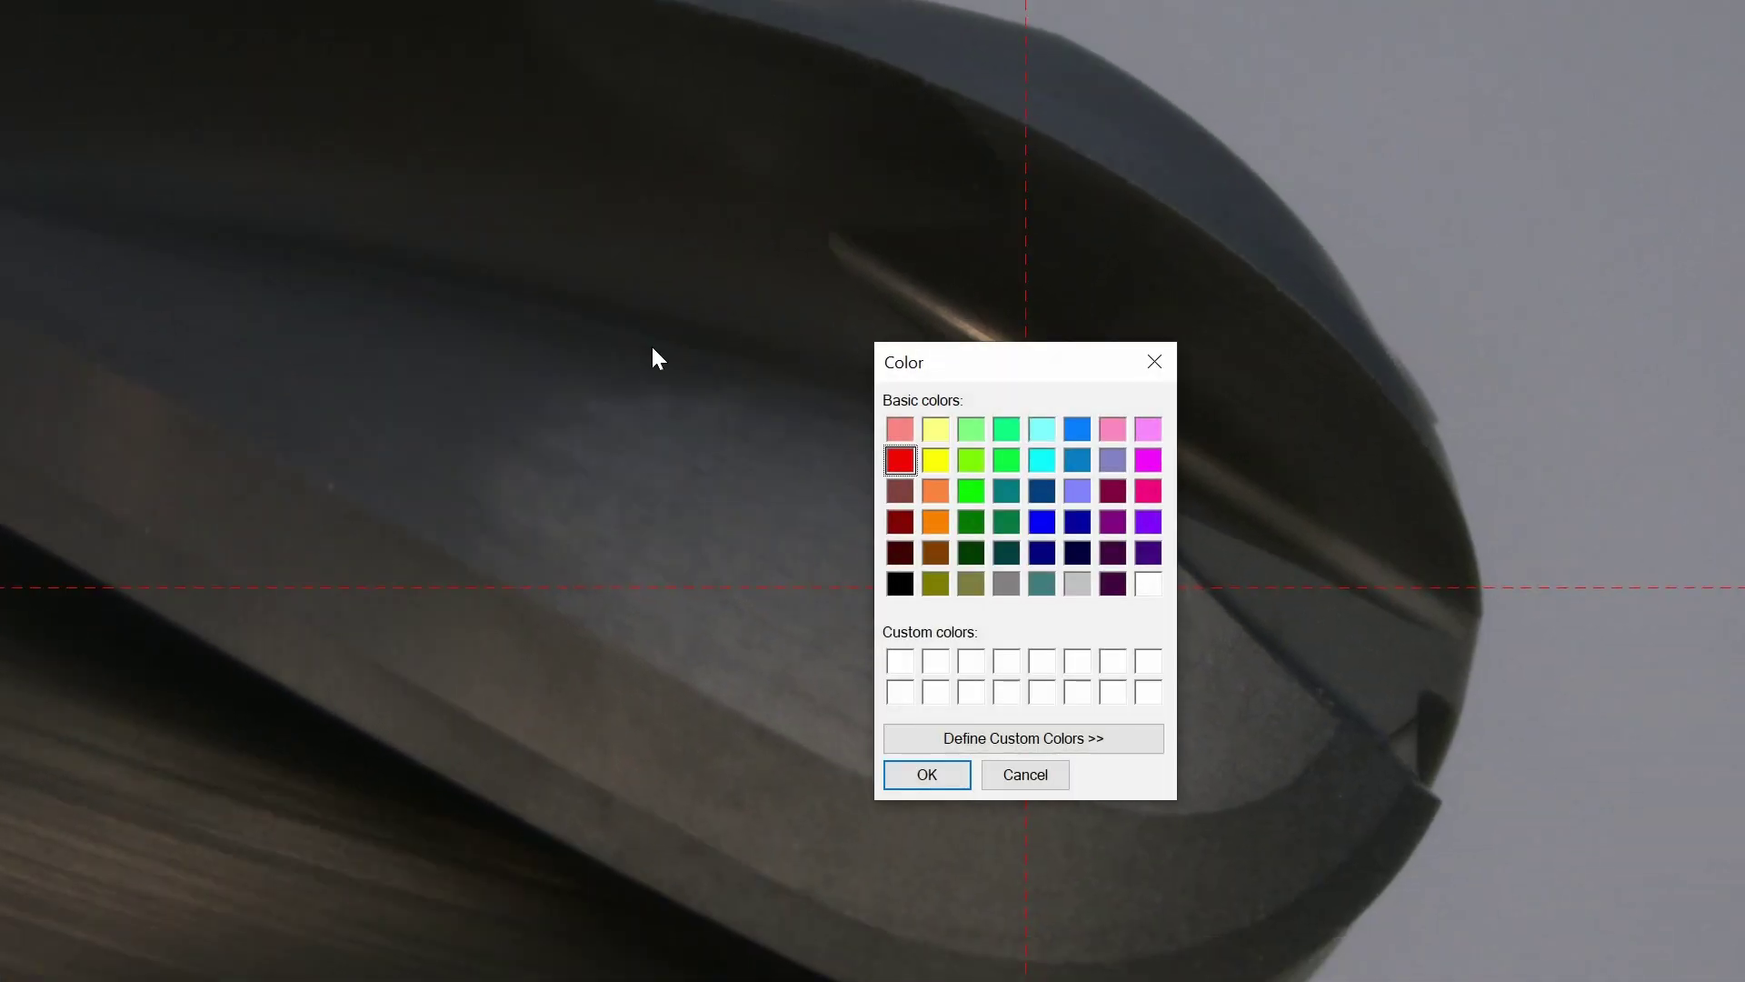
{"action": "left_click", "coordinate": [1148, 582]}
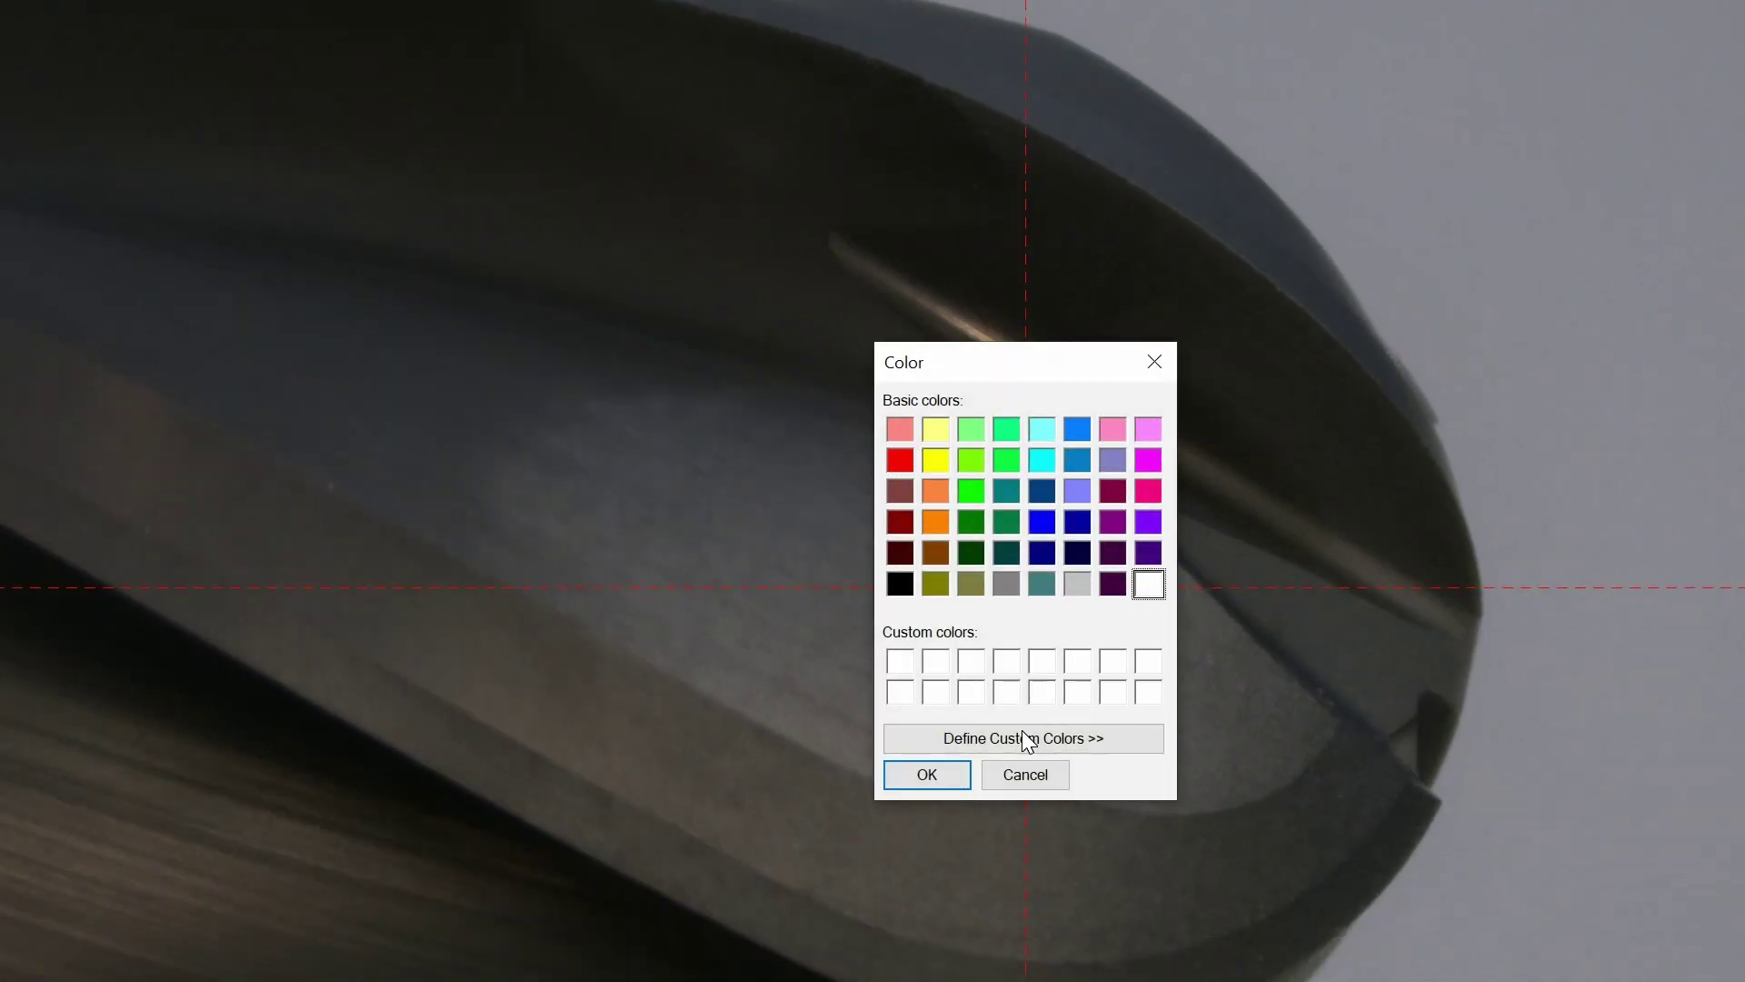
{"action": "left_click", "coordinate": [927, 774]}
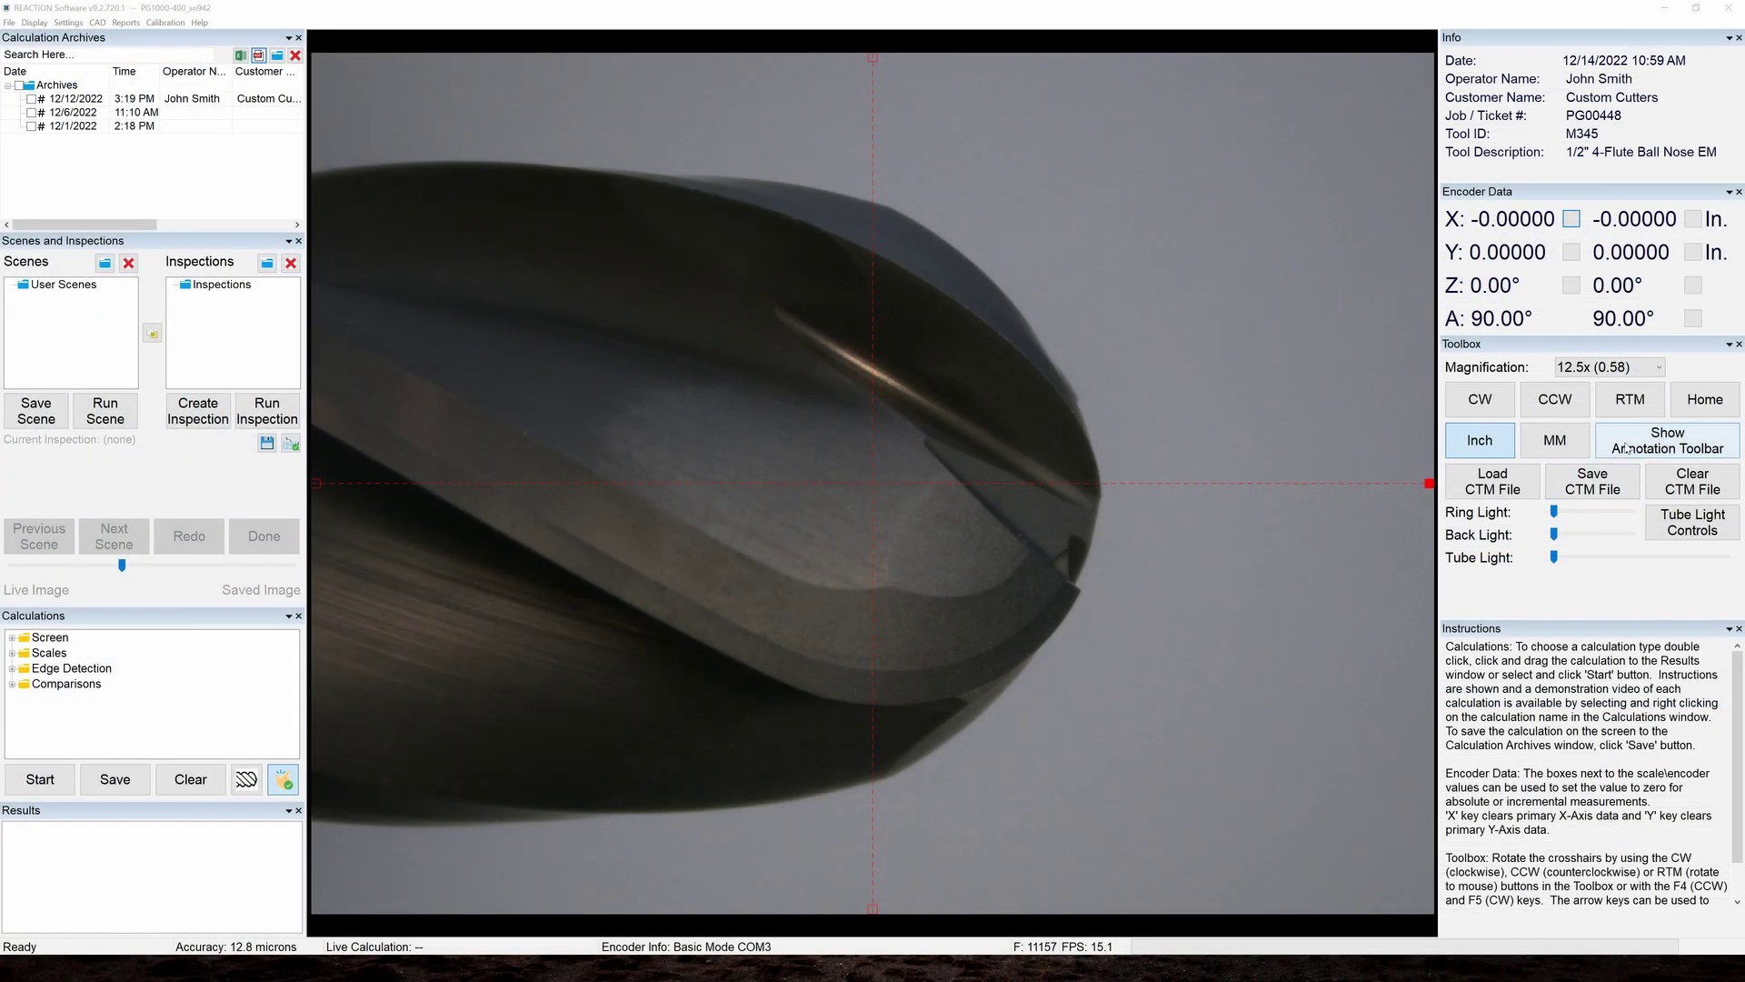
Show the annotation toolbar and save the video image as a PNG named Broken Edge with the annotations included
{"action": "left_click", "coordinate": [1627, 447]}
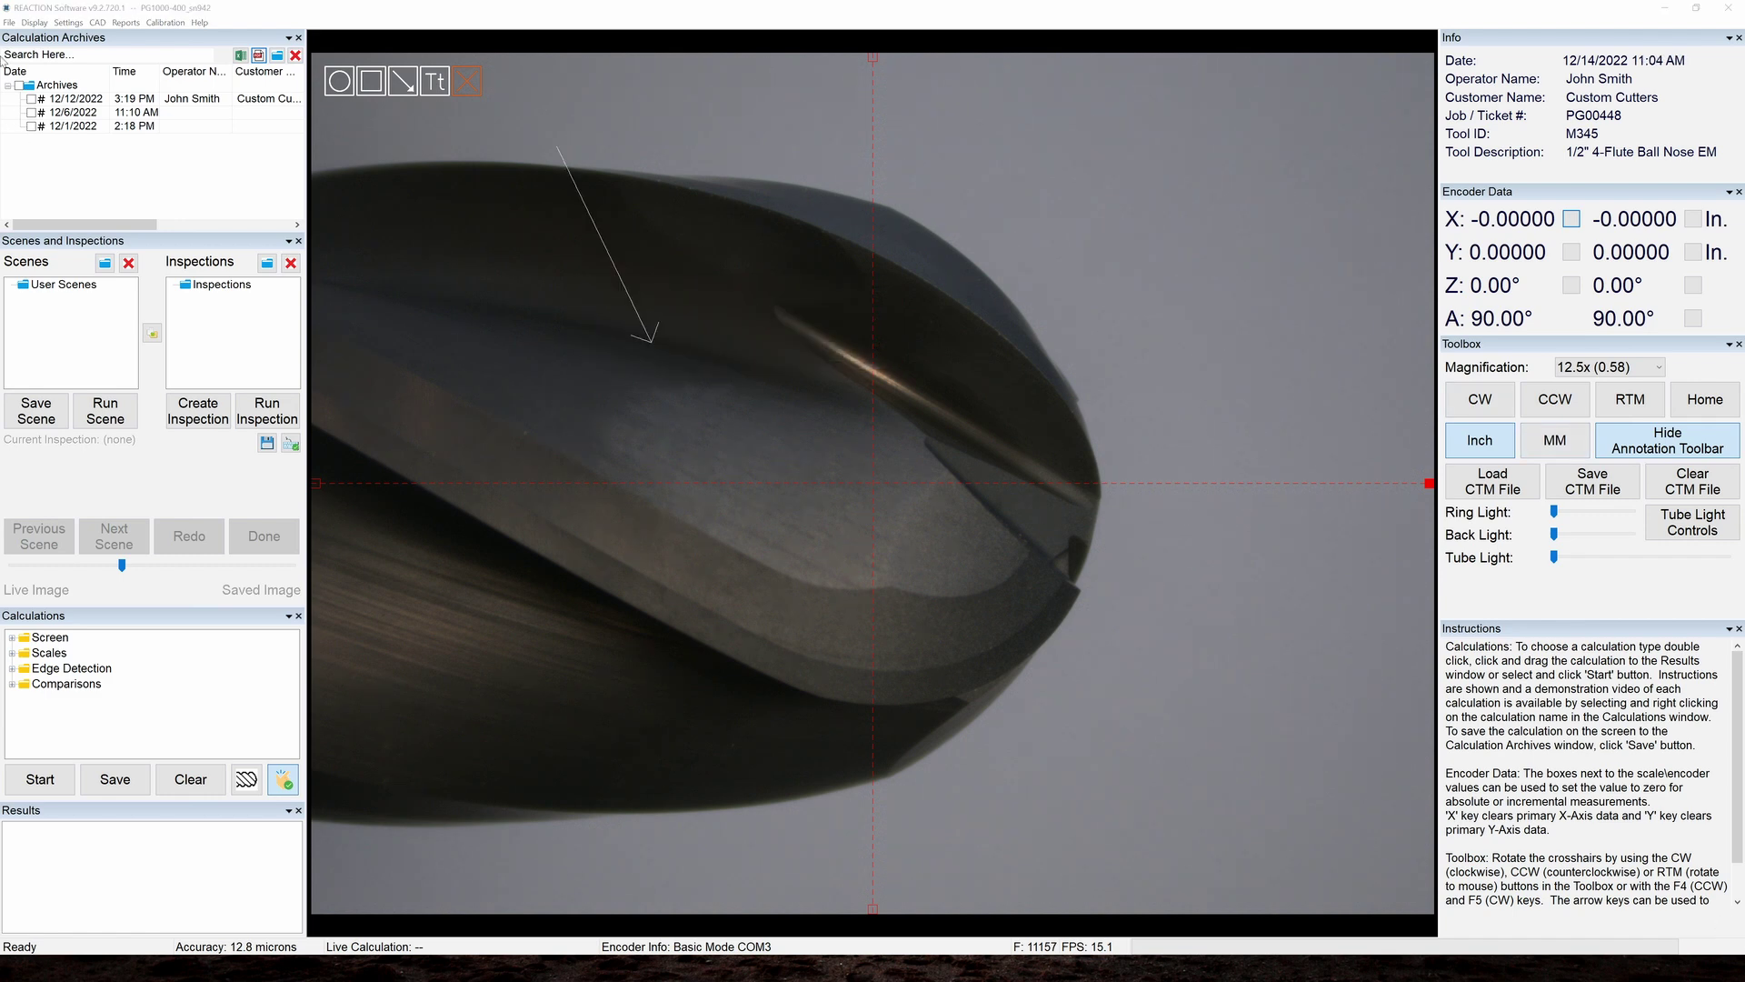
{"action": "left_click", "coordinate": [9, 22]}
{"action": "left_click", "coordinate": [58, 130]}
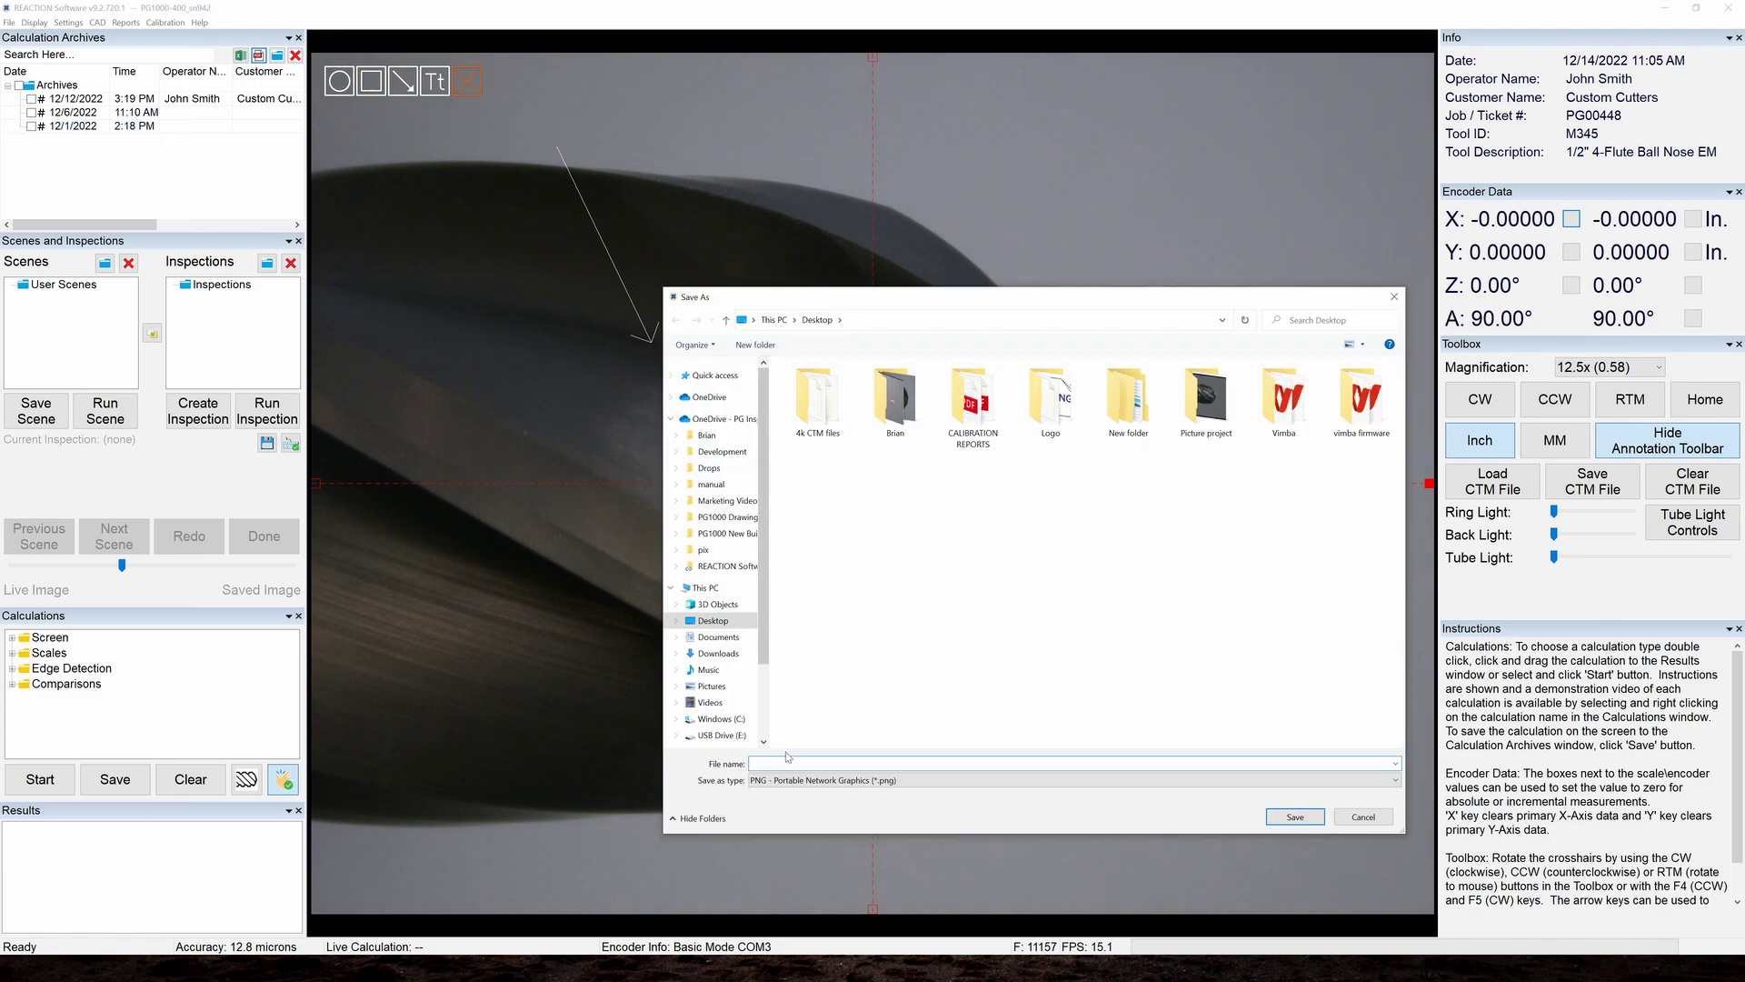
{"action": "type", "text": "Broken Edge"}
{"action": "left_click", "coordinate": [1294, 816]}
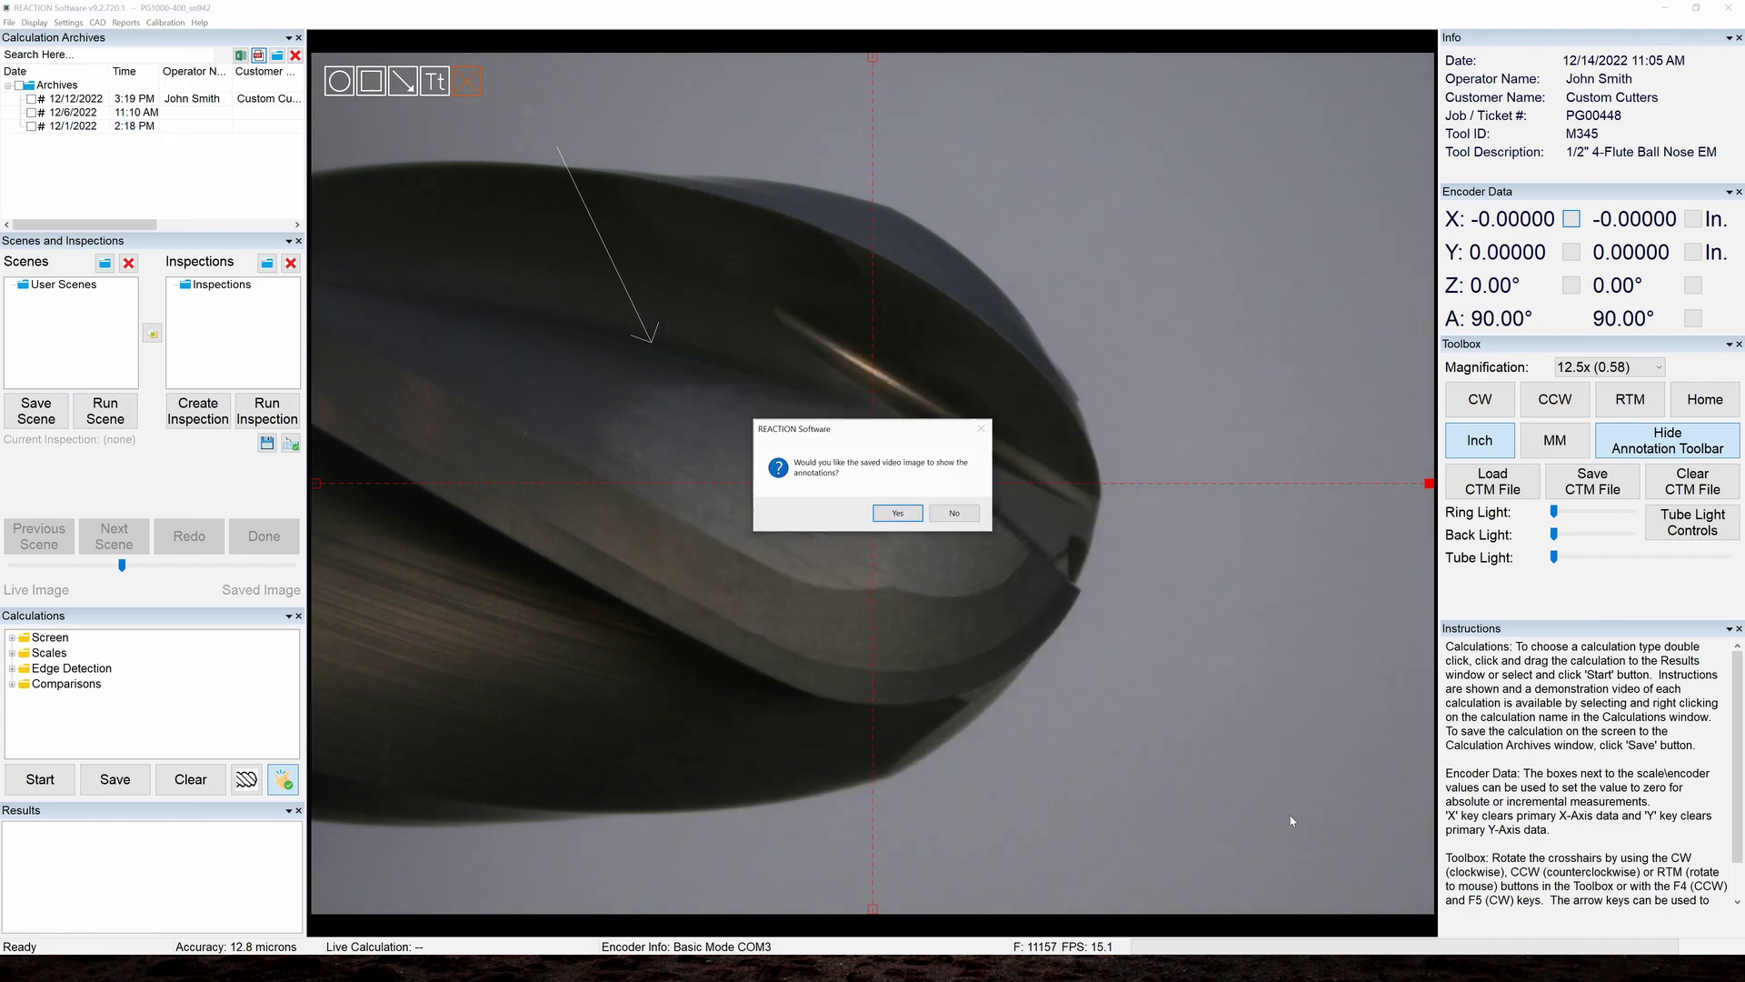
{"action": "left_click", "coordinate": [897, 515]}
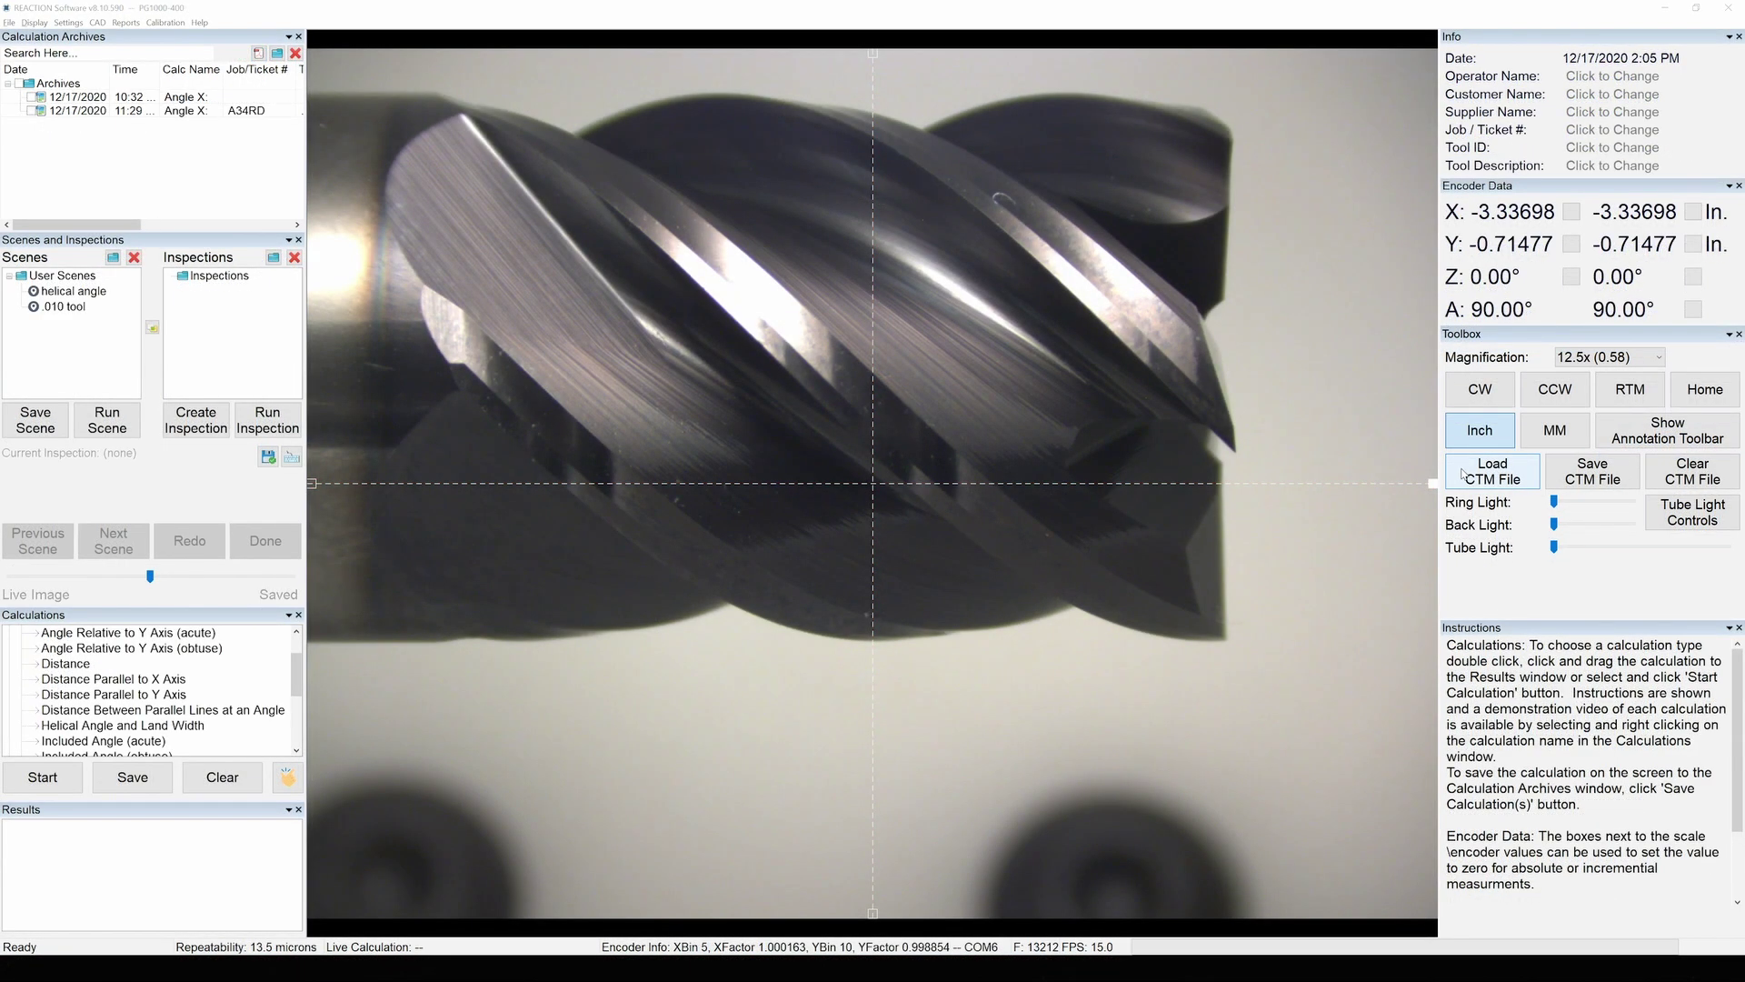
Load a saved CTM file over the live view and blend the overlay further toward the CTM image
{"action": "left_click", "coordinate": [1463, 473]}
{"action": "double_click", "coordinate": [1163, 486]}
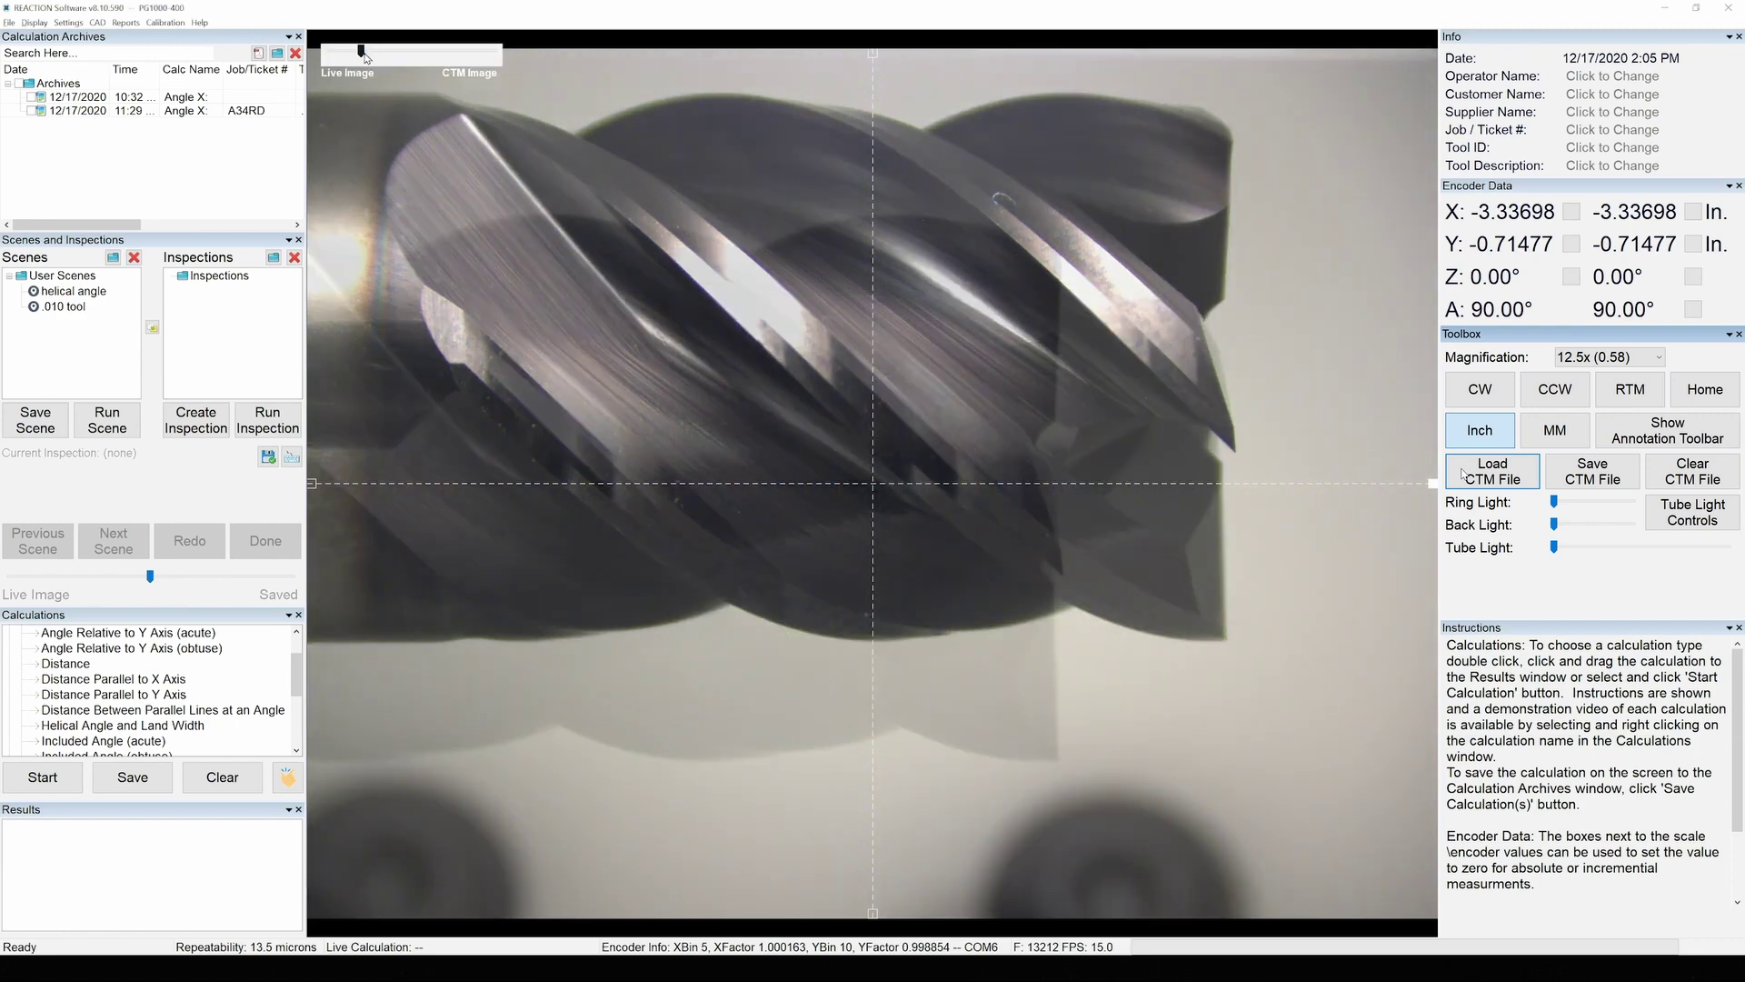
{"action": "left_click_drag", "start_coordinate": [362, 57], "coordinate": [420, 57]}
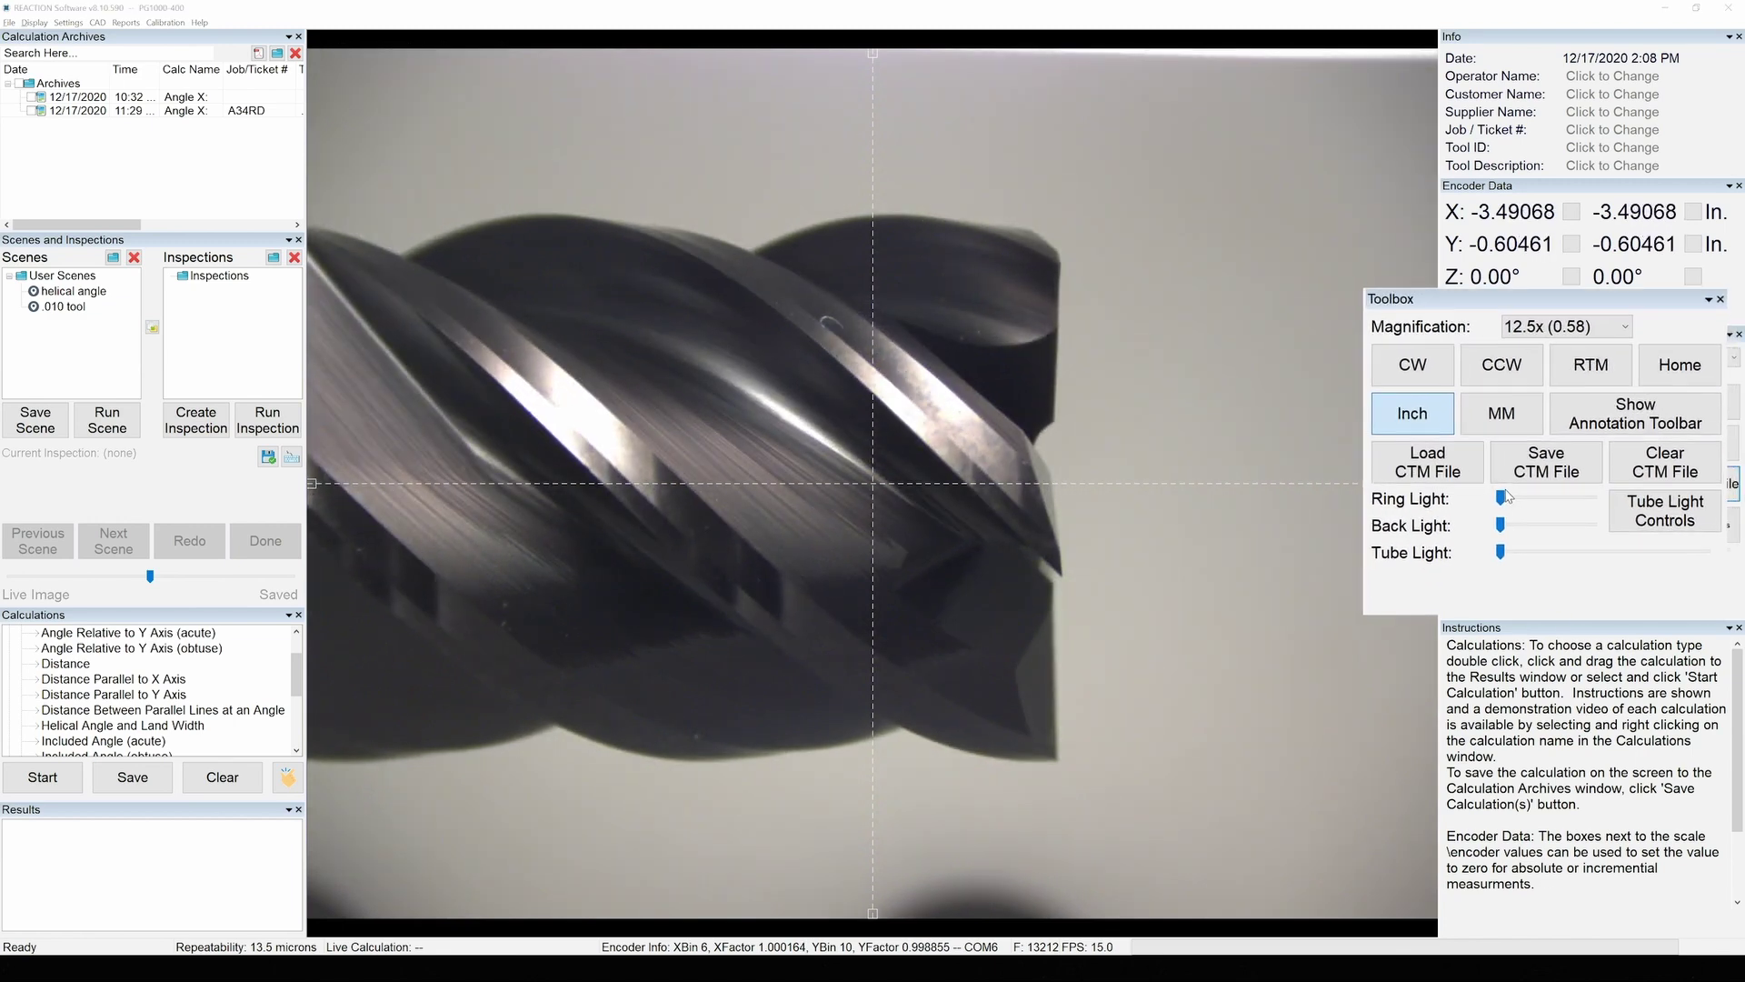
Save the current view as a CTM file named Tool34 on the Desktop
{"action": "left_click", "coordinate": [1475, 472]}
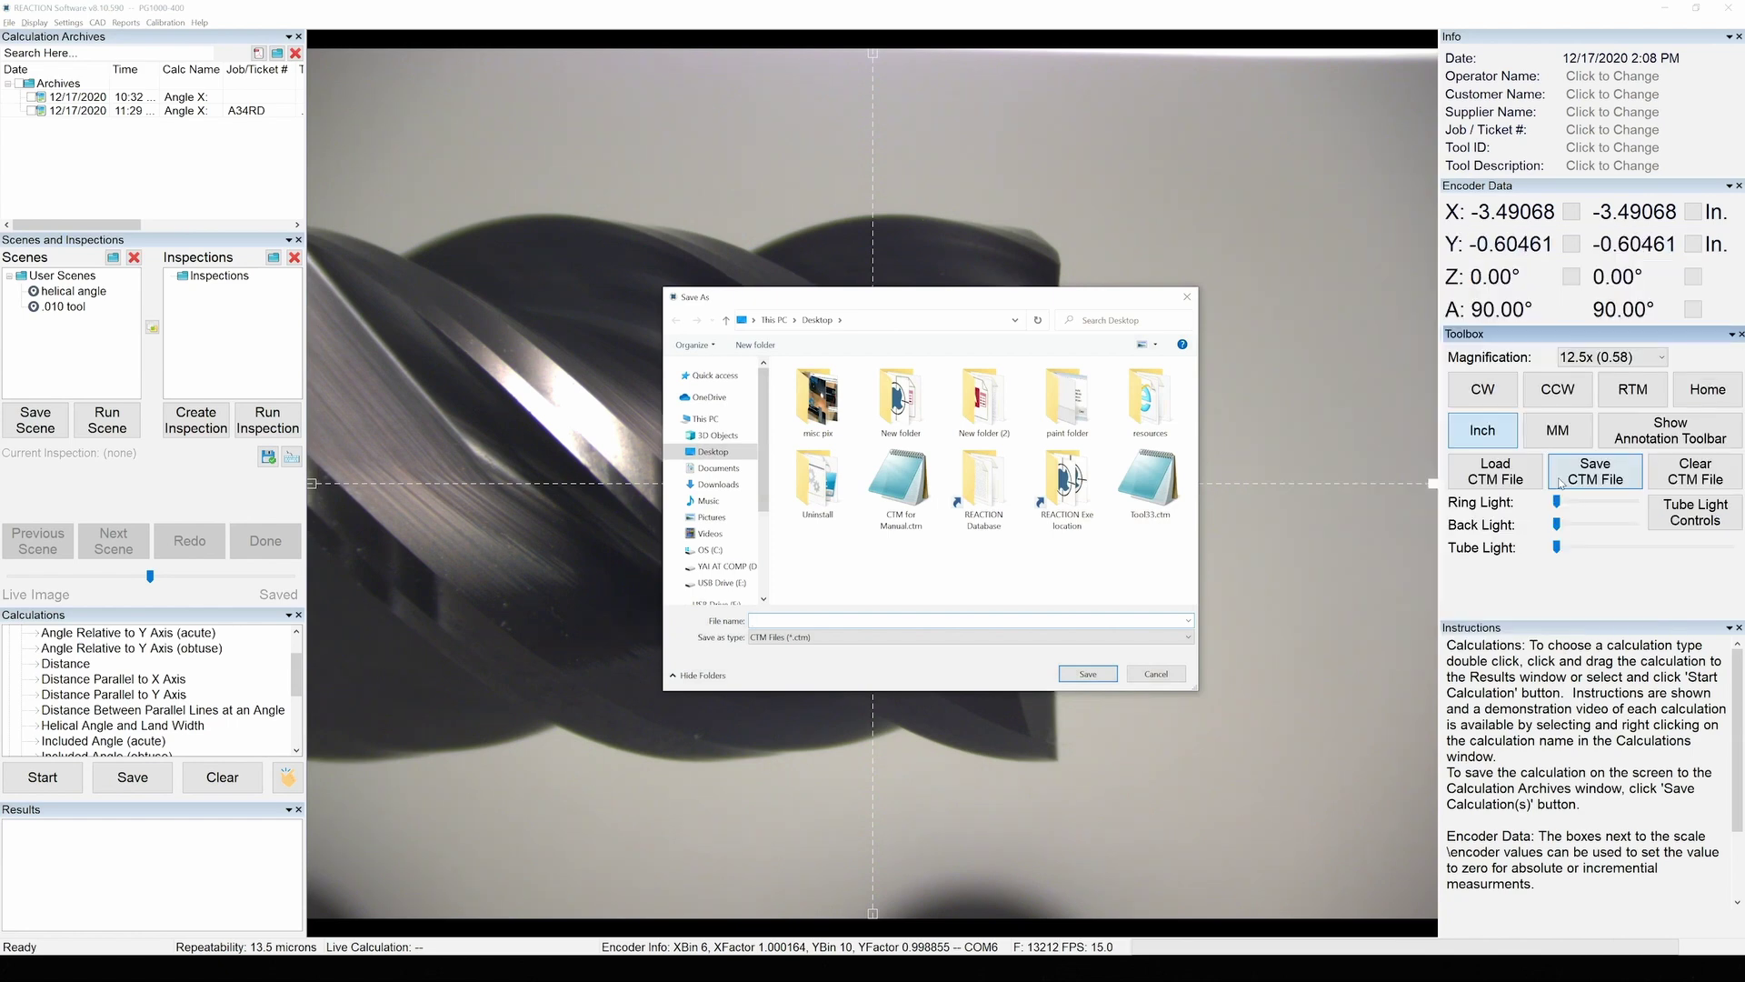
{"action": "type", "text": "Tool"}
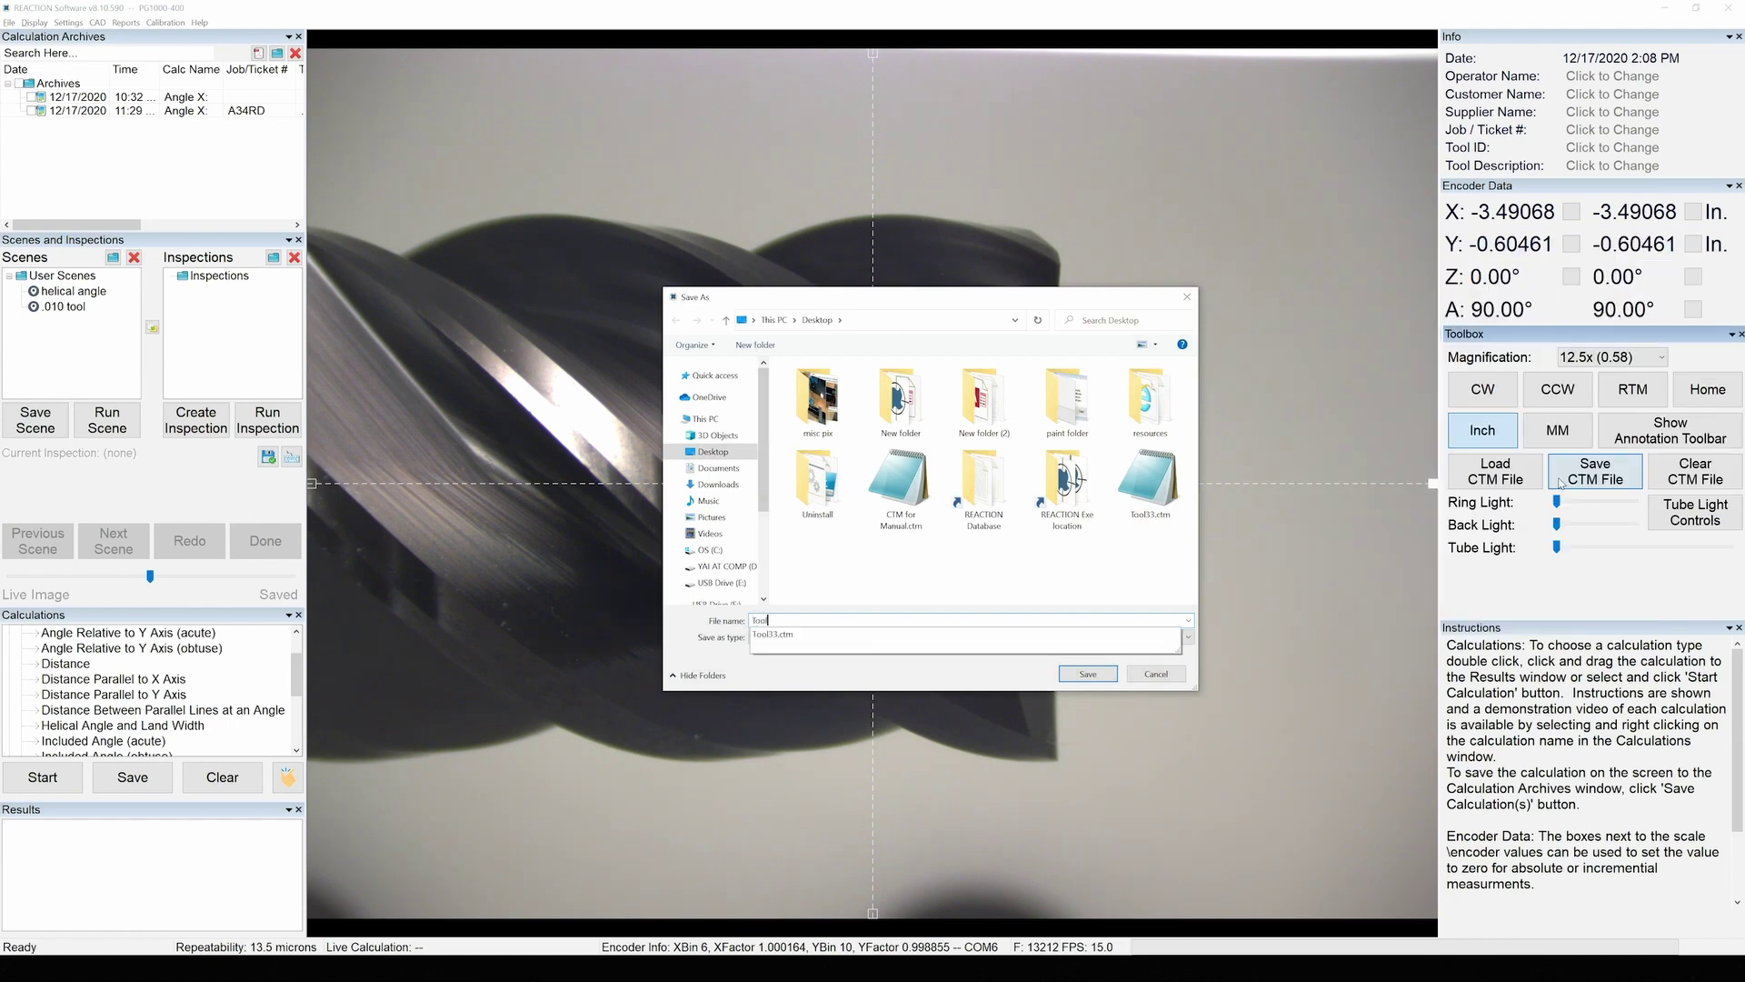
{"action": "type", "text": "34"}
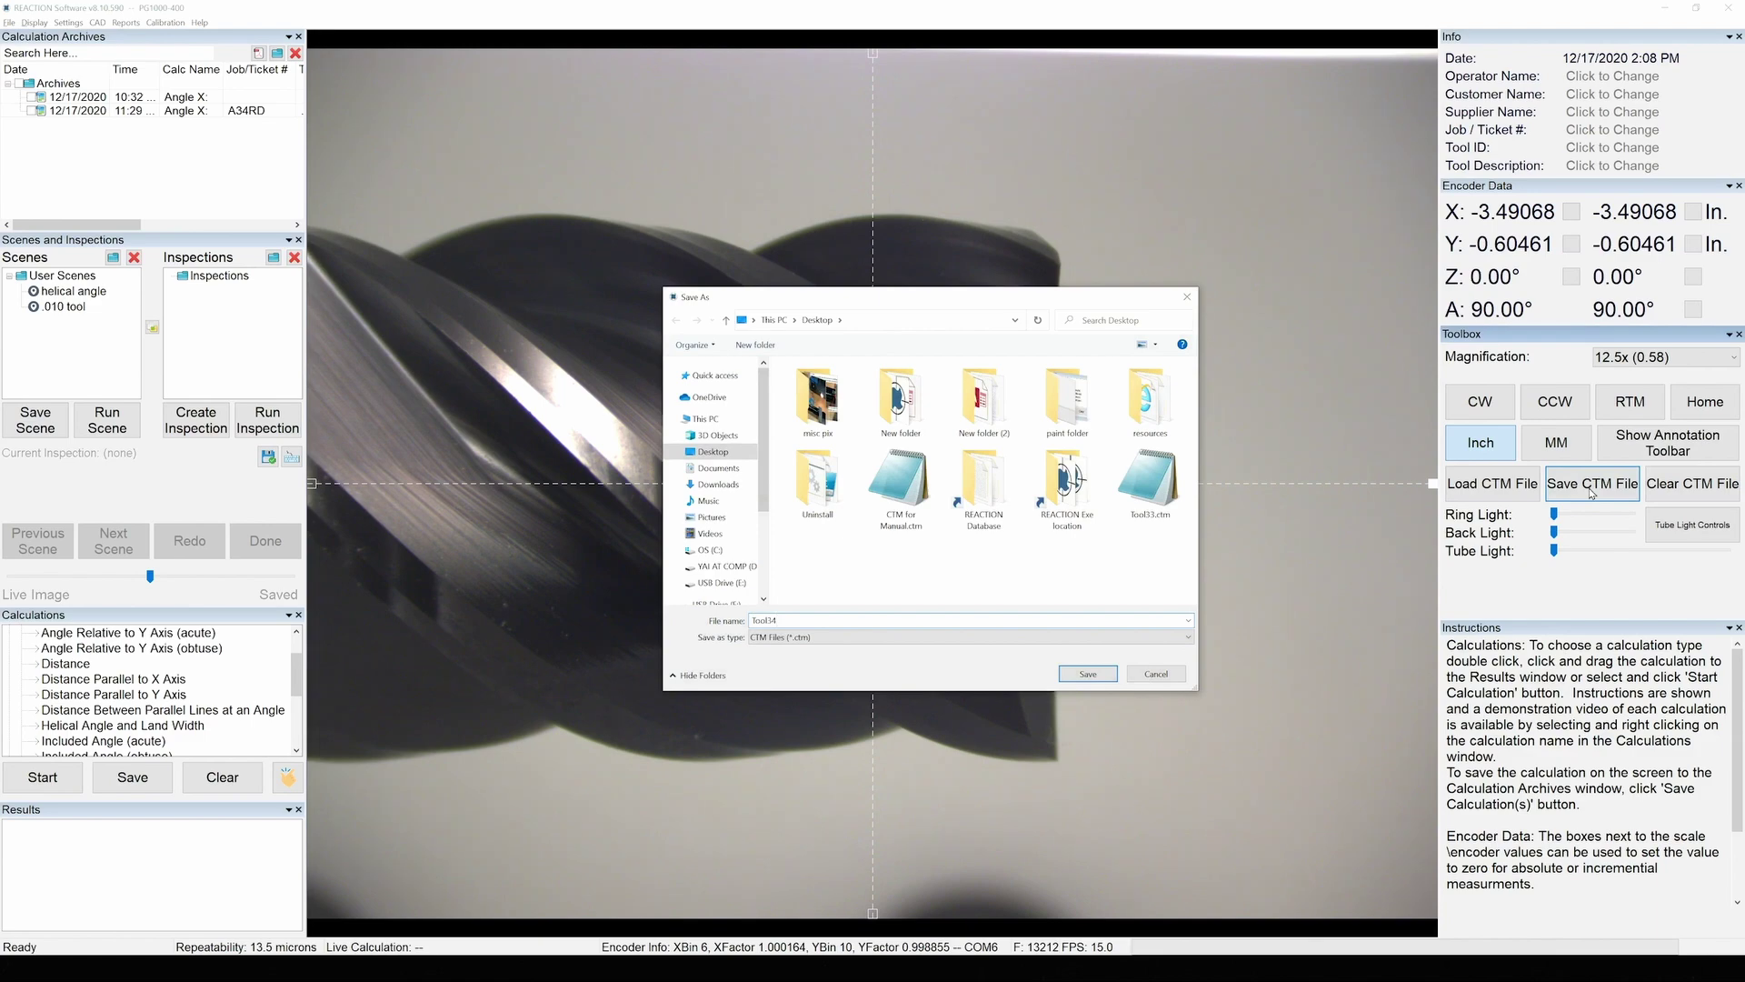
{"action": "key", "text": "Return"}
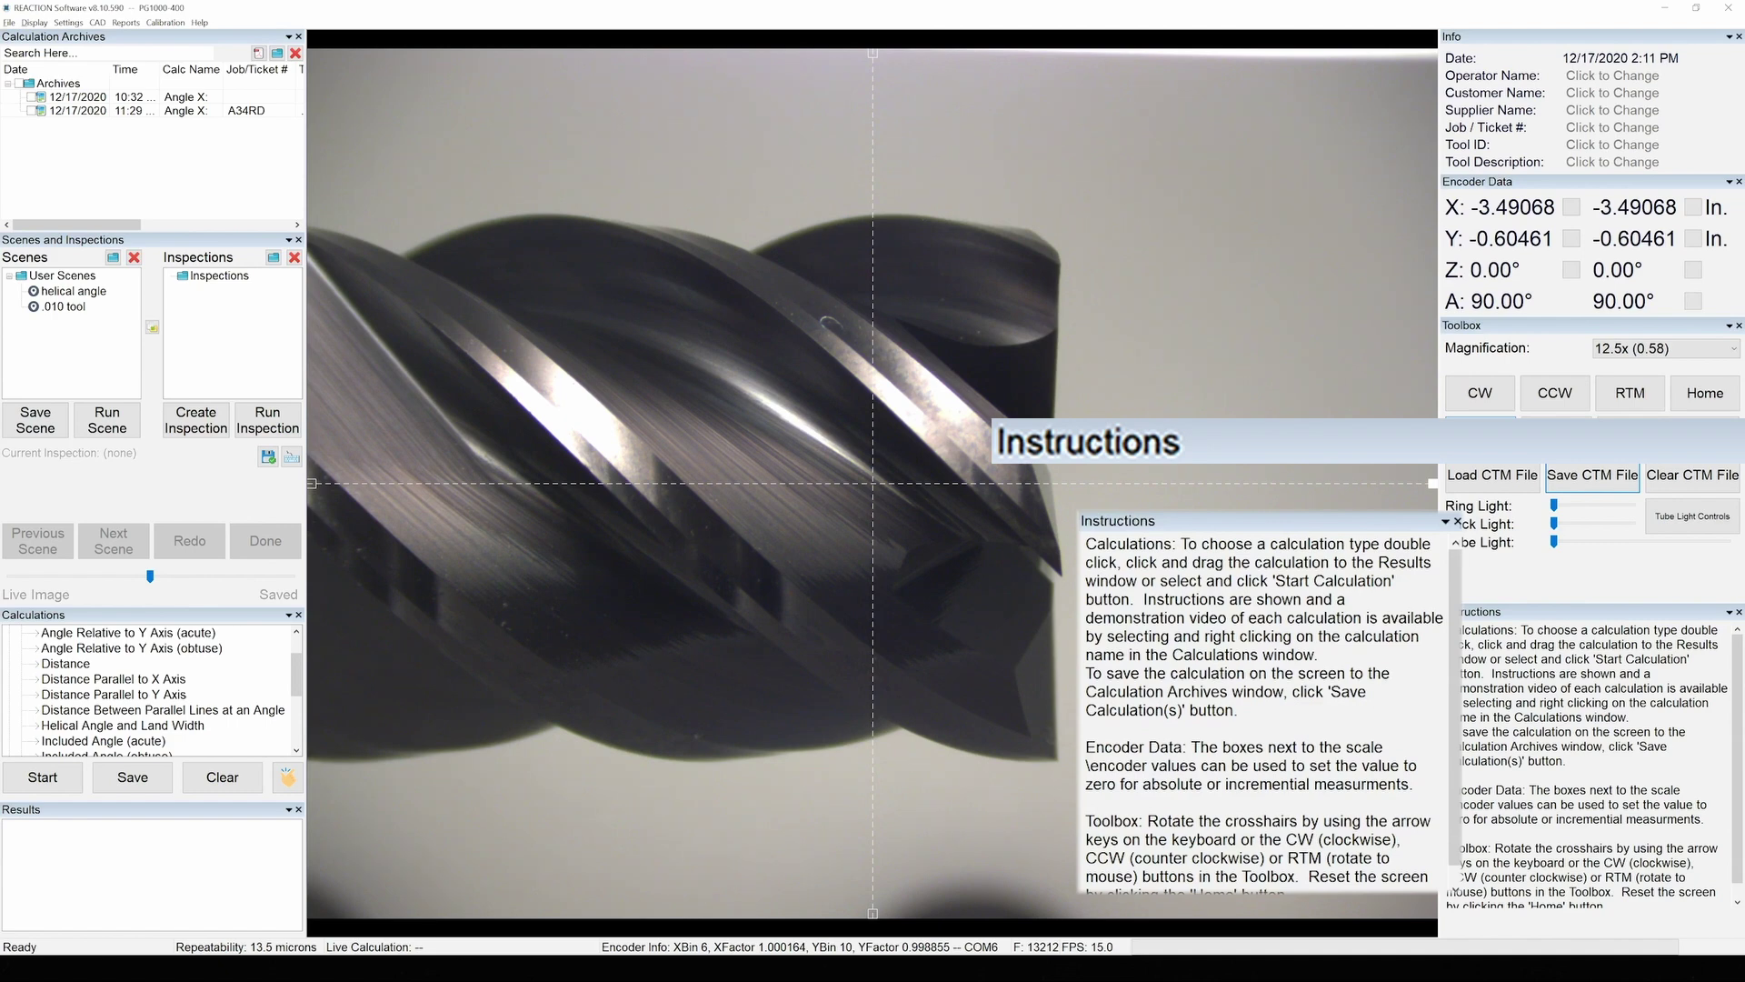
Expand the Screen calculations and select Angle Relative to X Axis (acute)
{"action": "left_click", "coordinate": [463, 309]}
{"action": "left_click", "coordinate": [361, 318]}
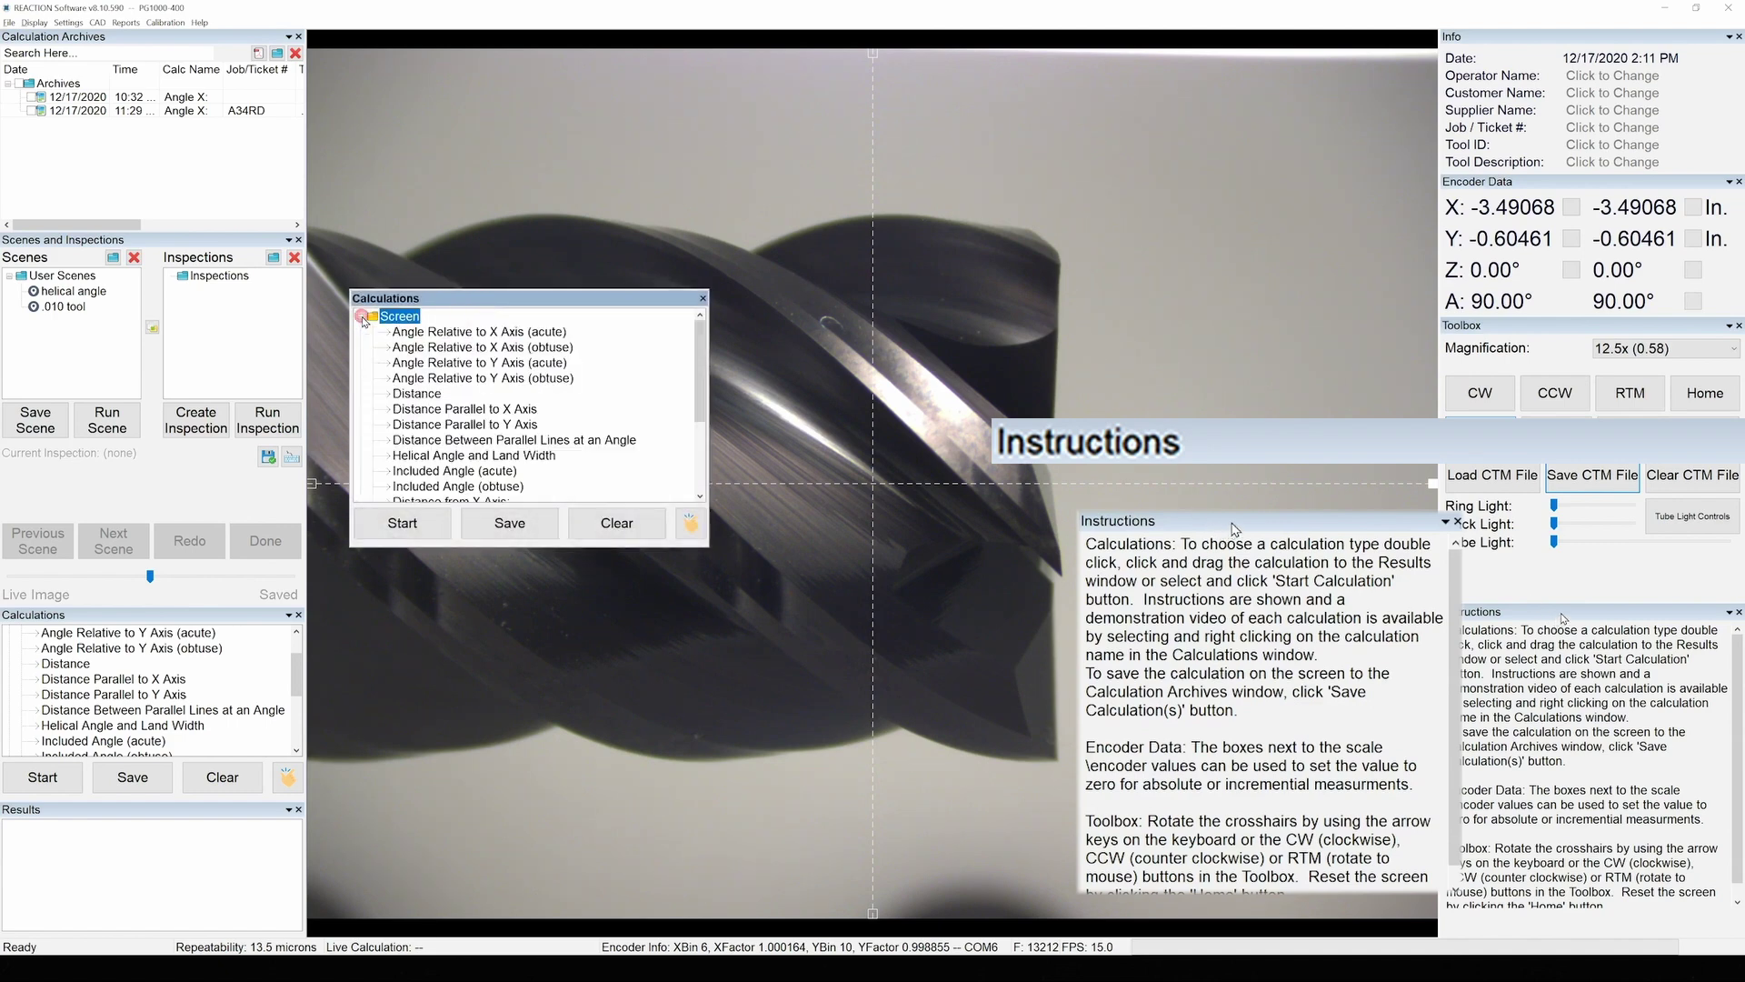
{"action": "left_click", "coordinate": [445, 332]}
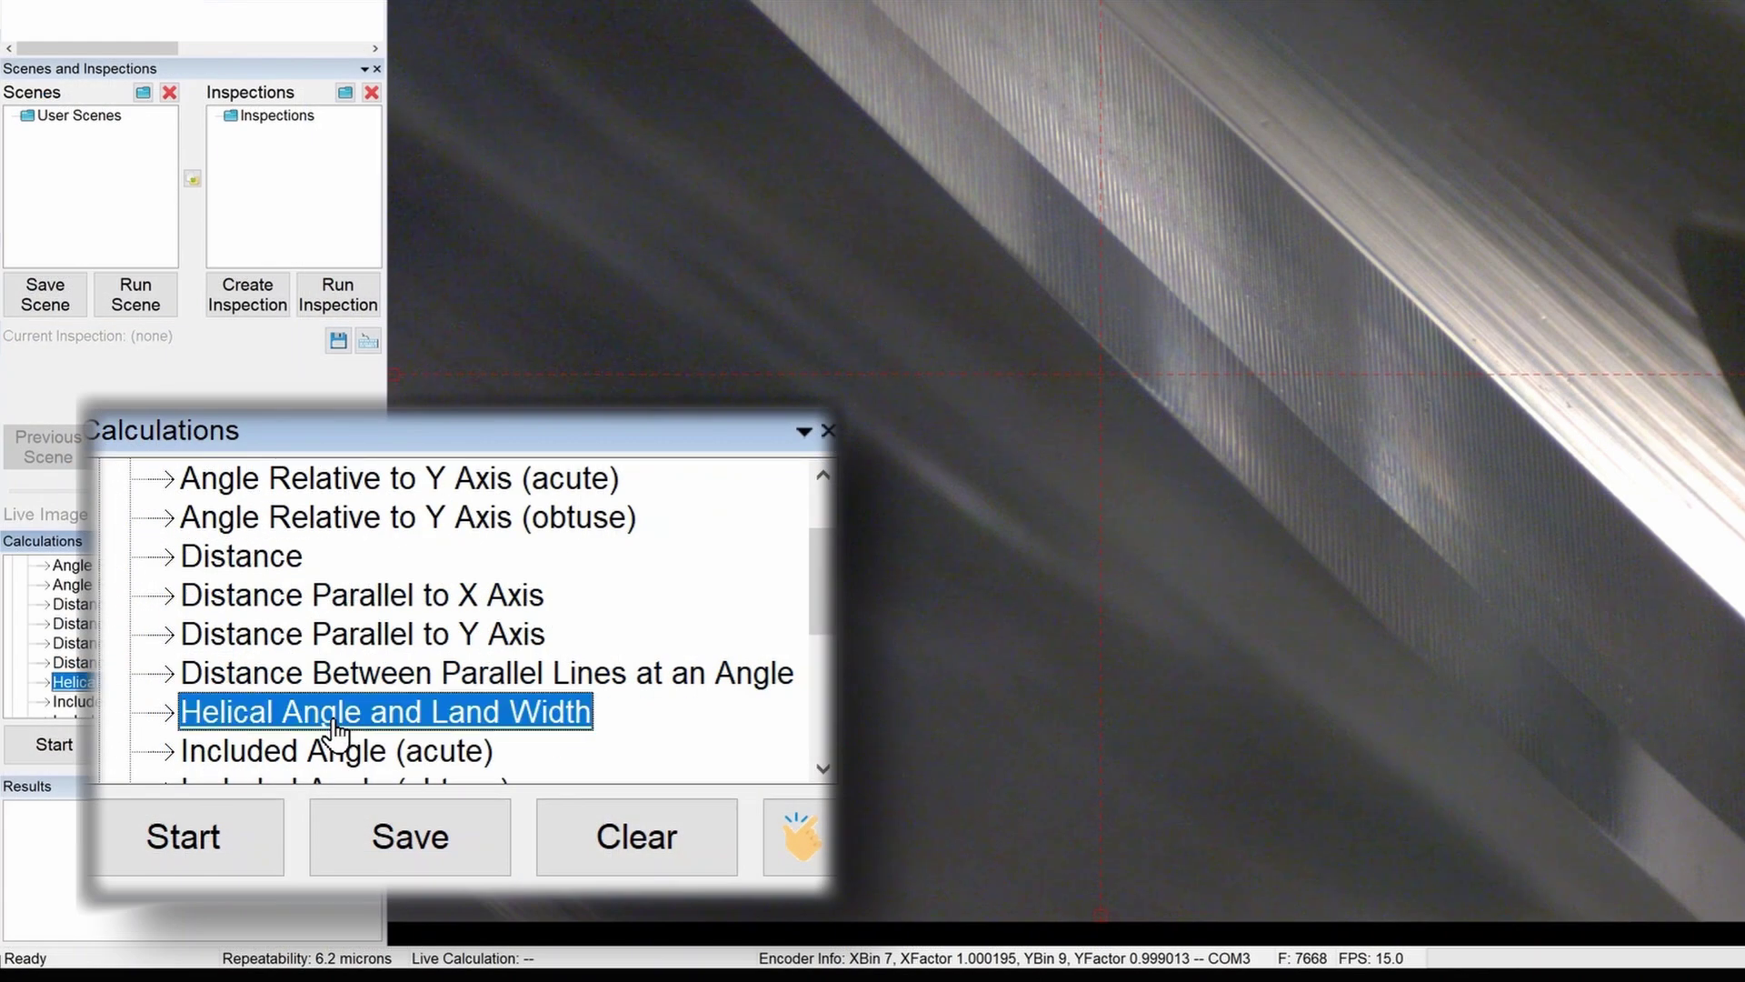
Start the Helical Angle and Land Width calculation and draw a line along the land's lower edge
{"action": "left_click", "coordinate": [234, 837]}
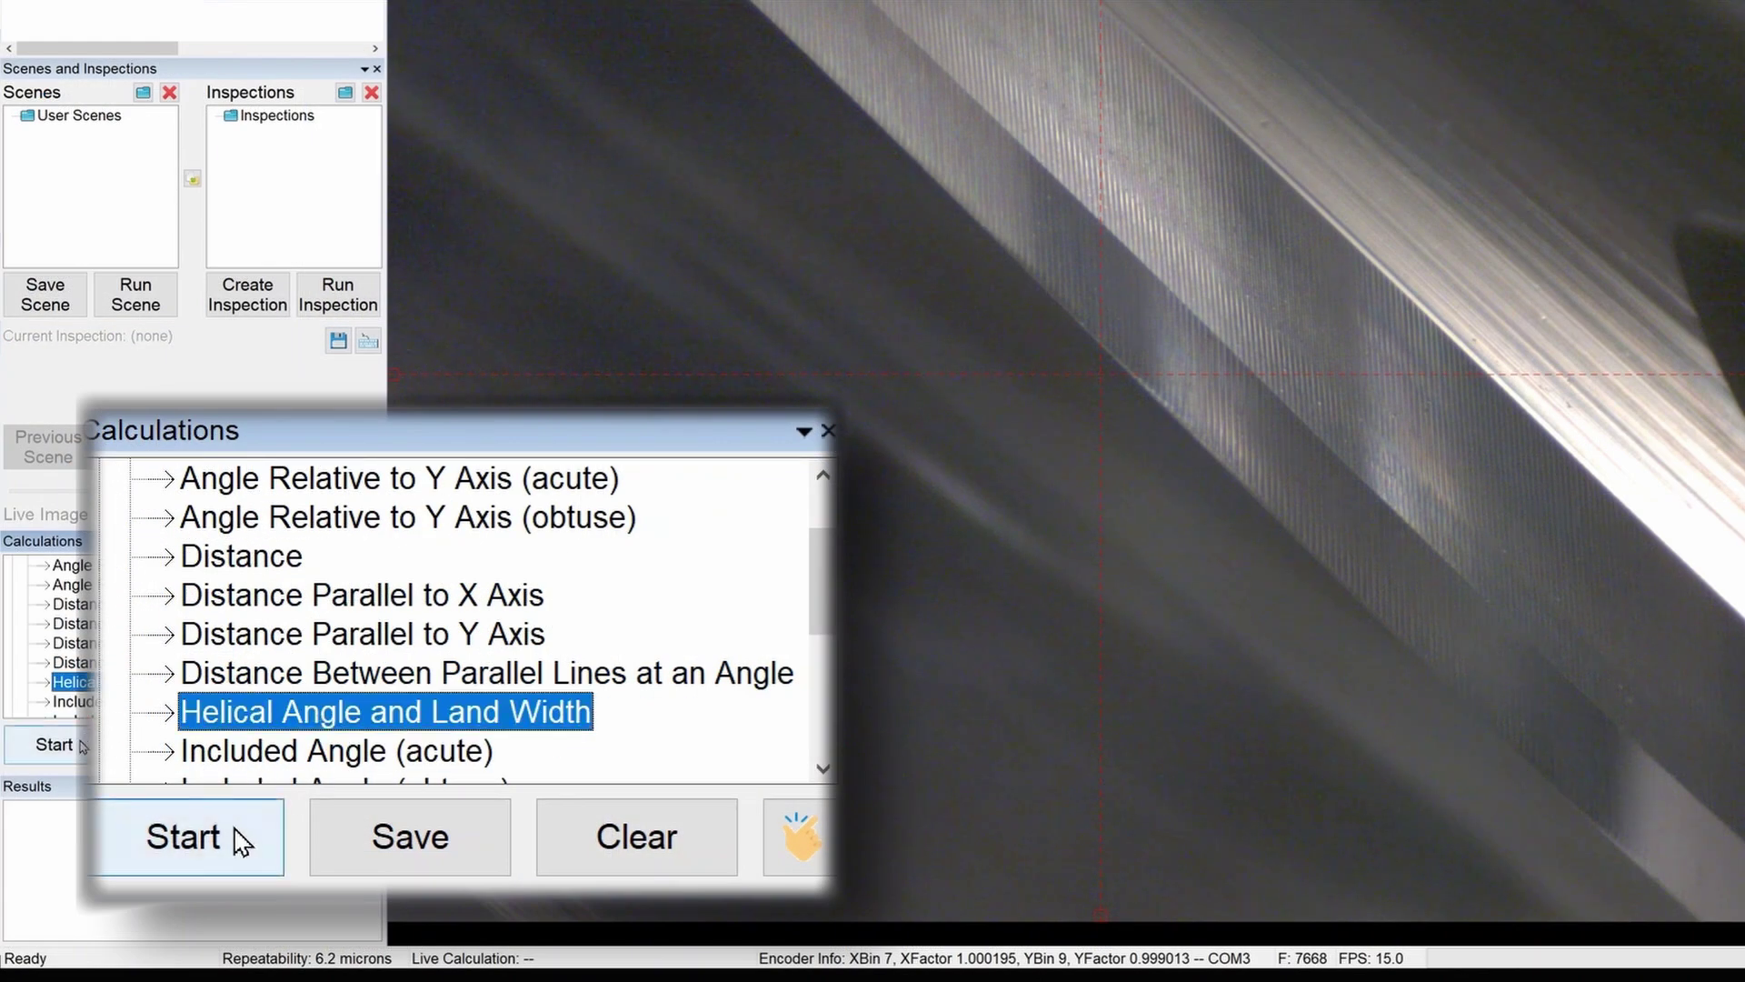
{"action": "left_click_drag", "start_coordinate": [994, 236], "coordinate": [1265, 508]}
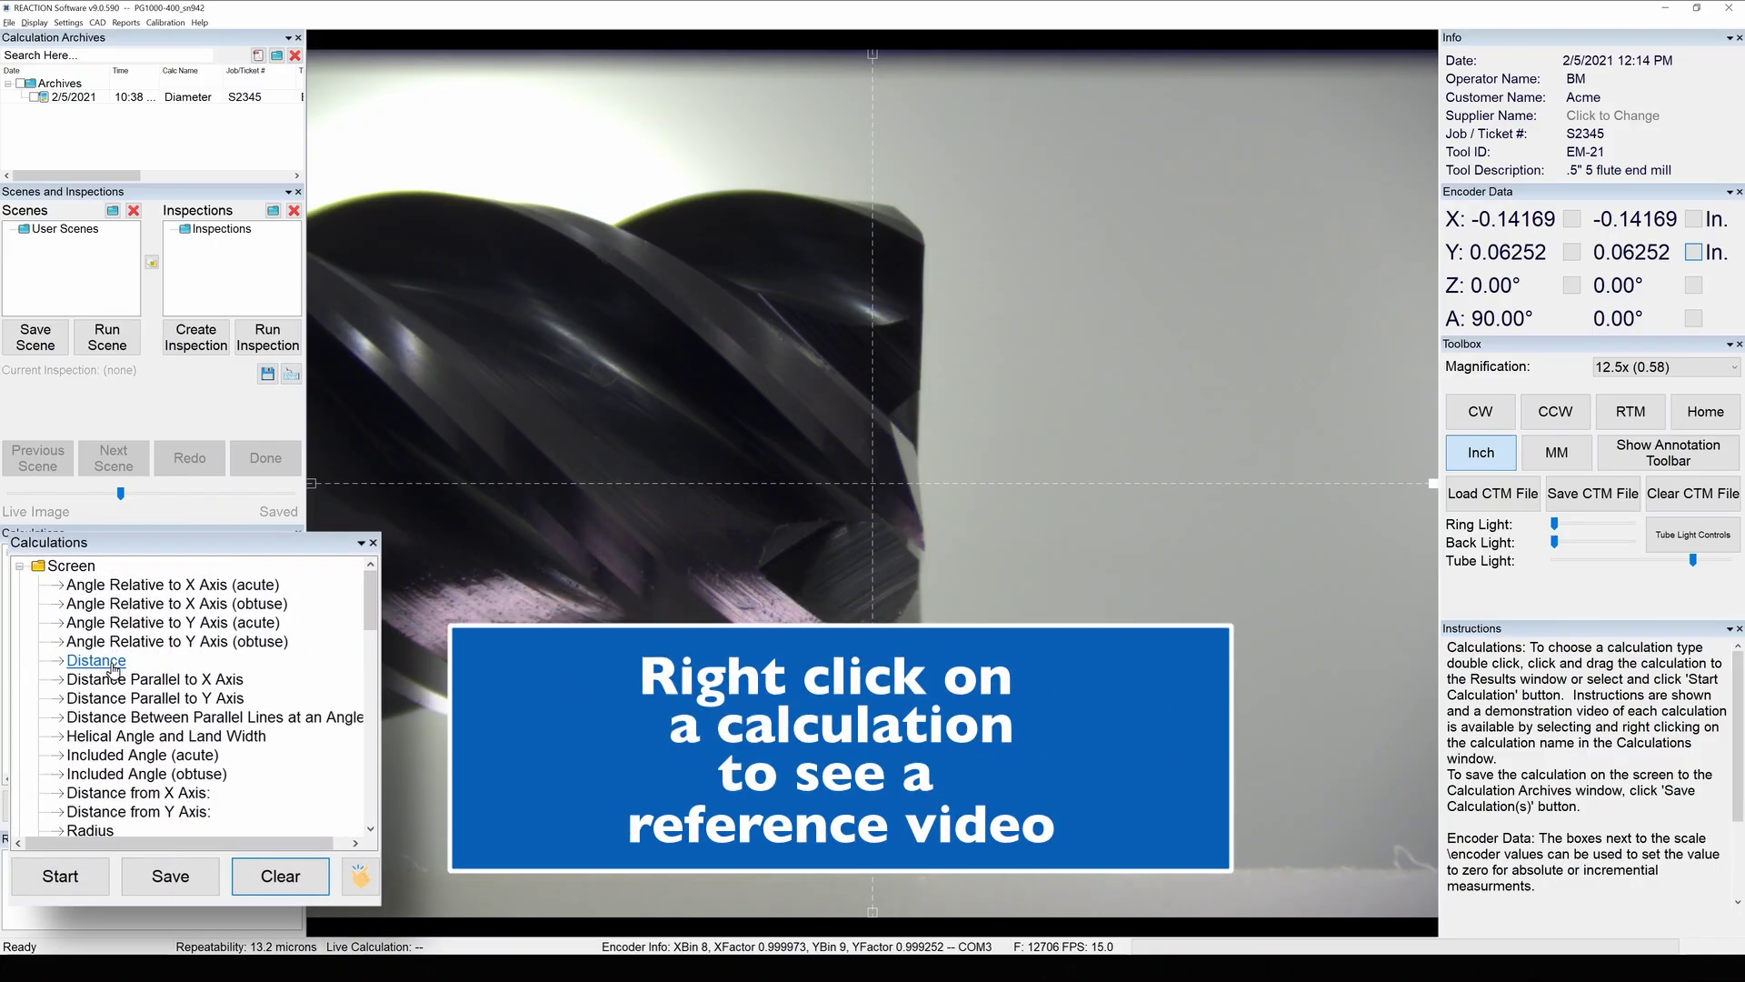
Open the reference video for the Distance screen calculation
{"action": "left_click", "coordinate": [113, 670]}
{"action": "right_click", "coordinate": [115, 669]}
{"action": "left_click", "coordinate": [173, 679]}
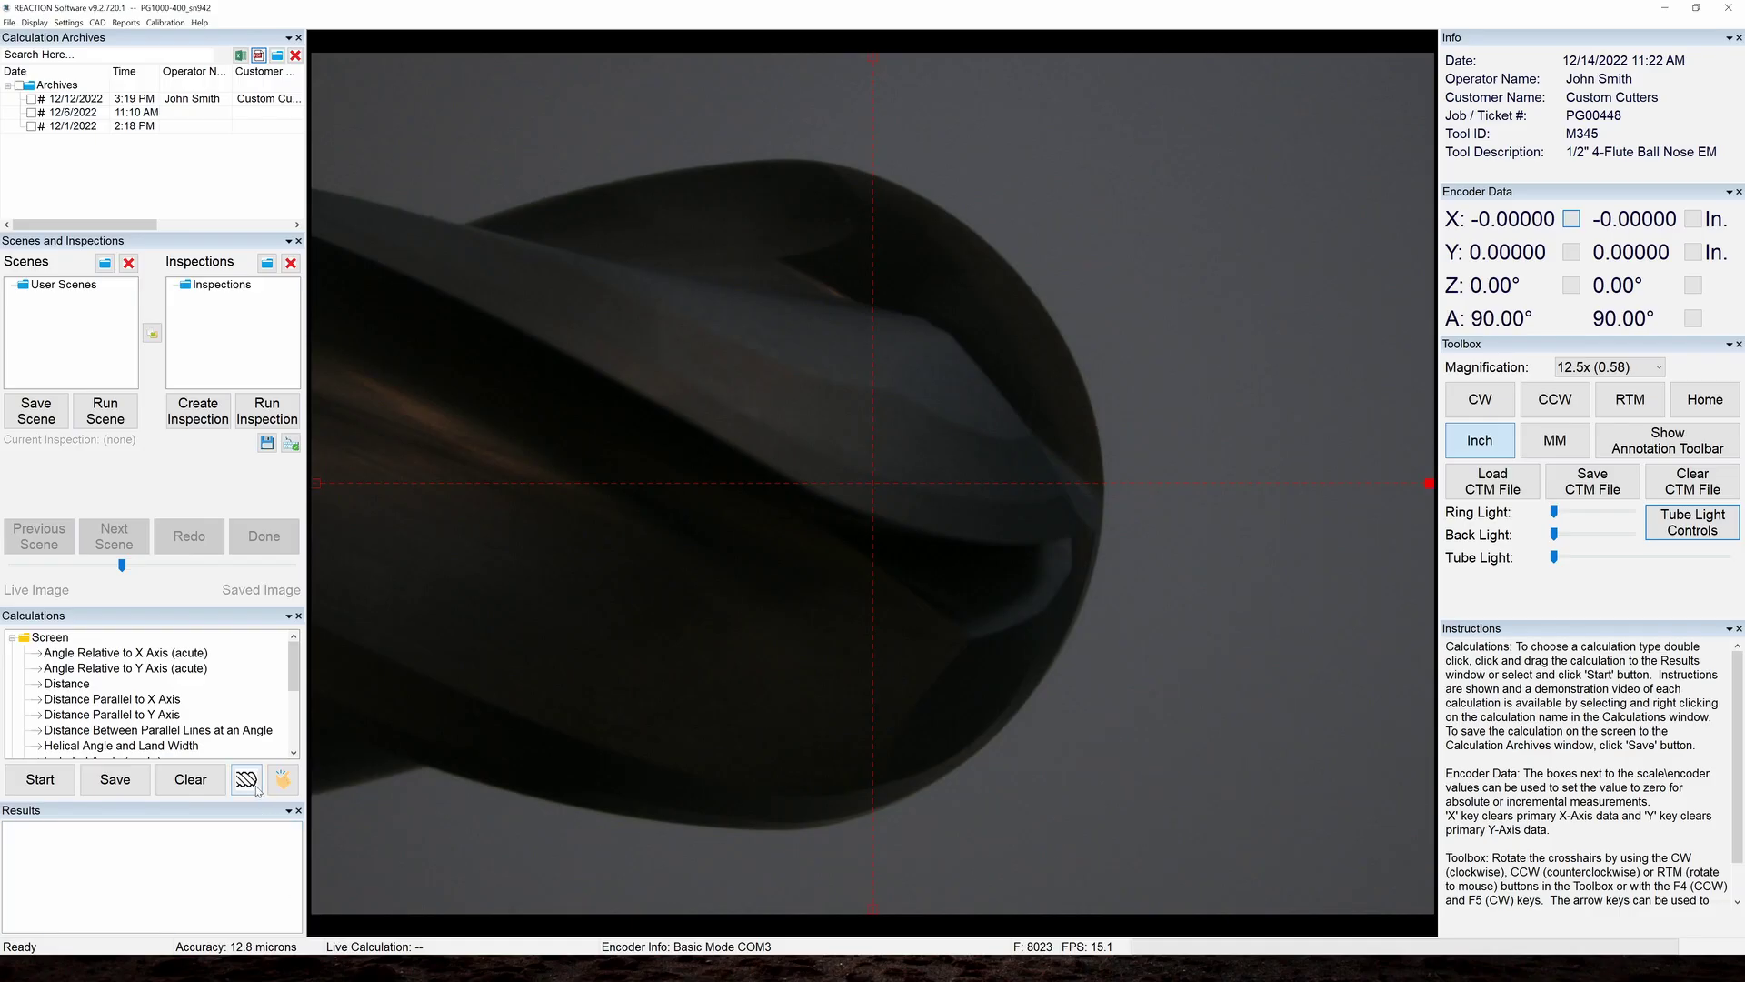
Toggle the calculation option next to the Snap Points to Edges setting
{"action": "left_click", "coordinate": [255, 787]}
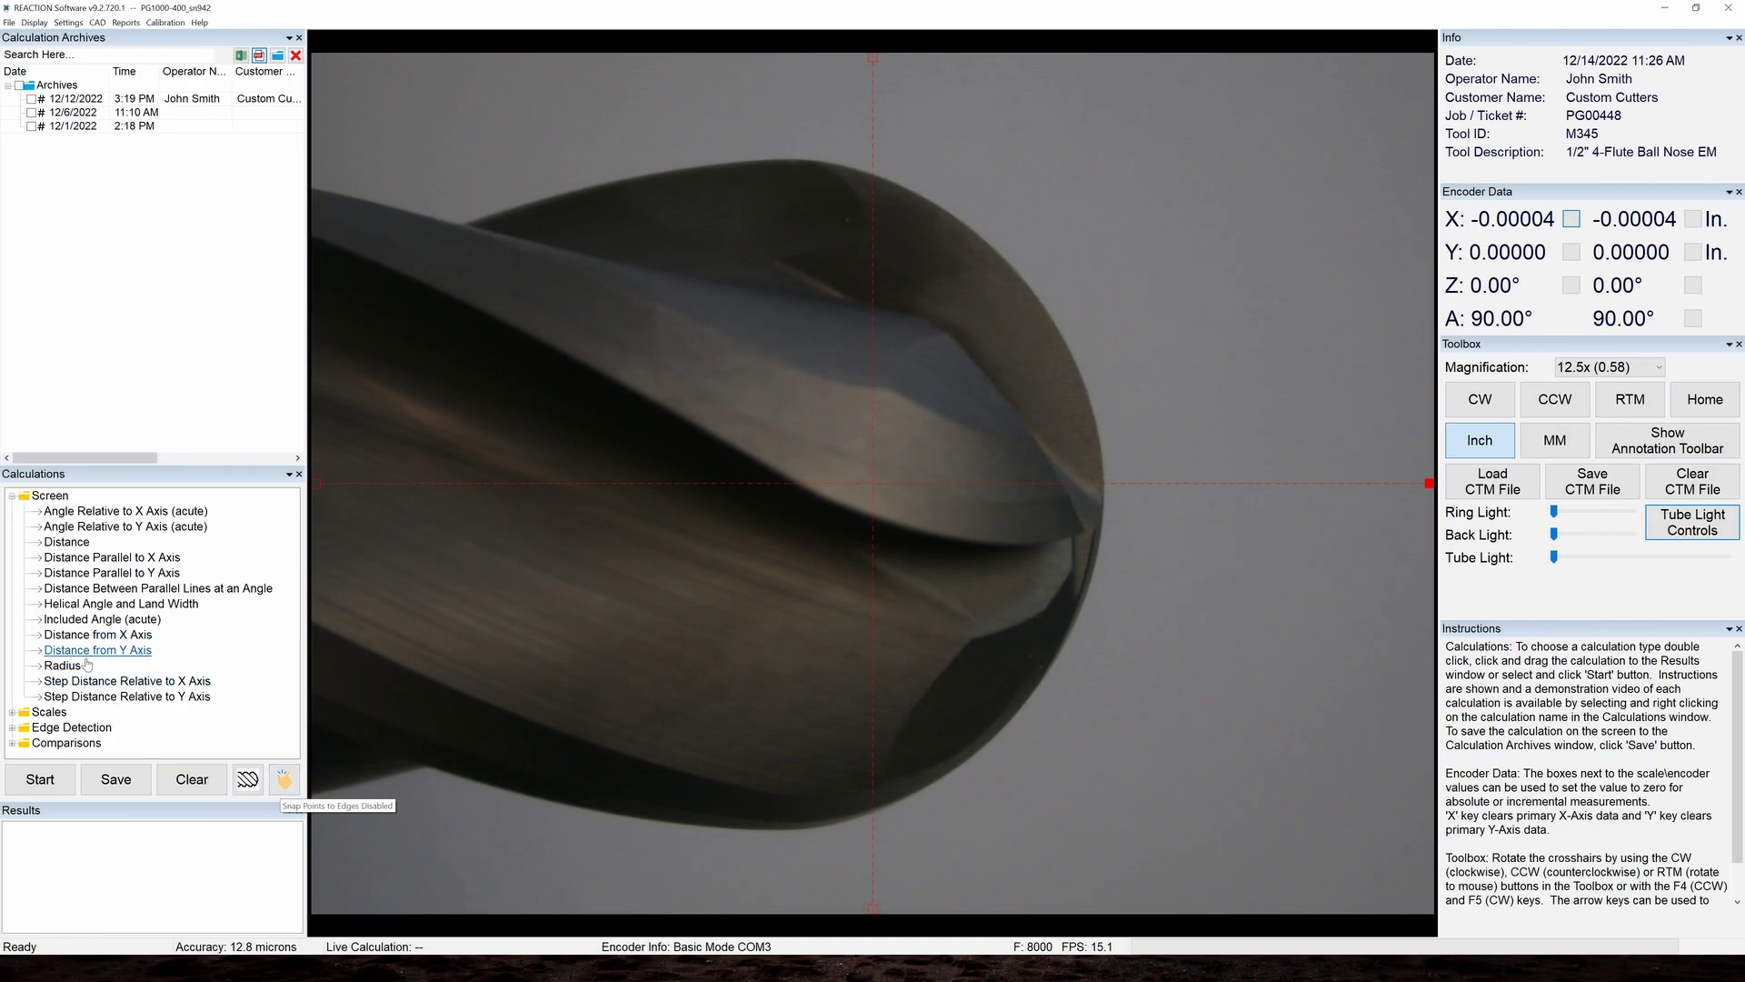
Measure the ball nose radius with three points along its upper outer edge and delete the calculation
{"action": "double_click", "coordinate": [77, 669]}
{"action": "left_click", "coordinate": [951, 208]}
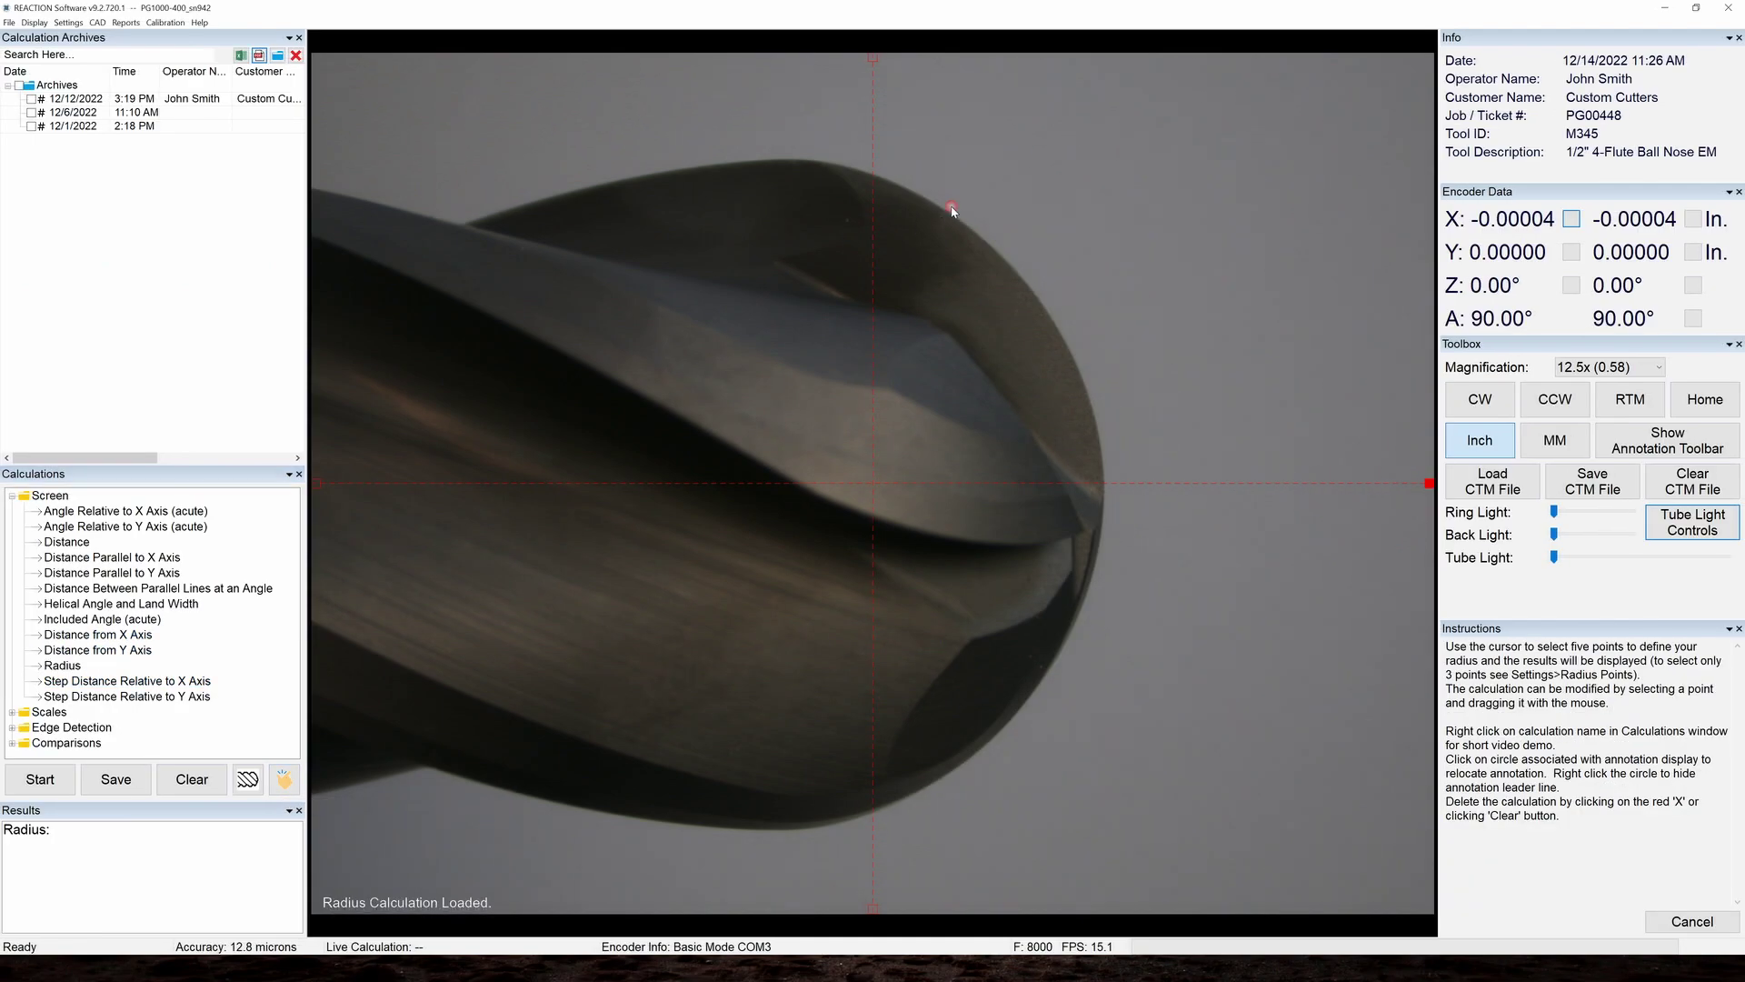
{"action": "left_click", "coordinate": [1011, 271]}
{"action": "left_click", "coordinate": [1084, 401]}
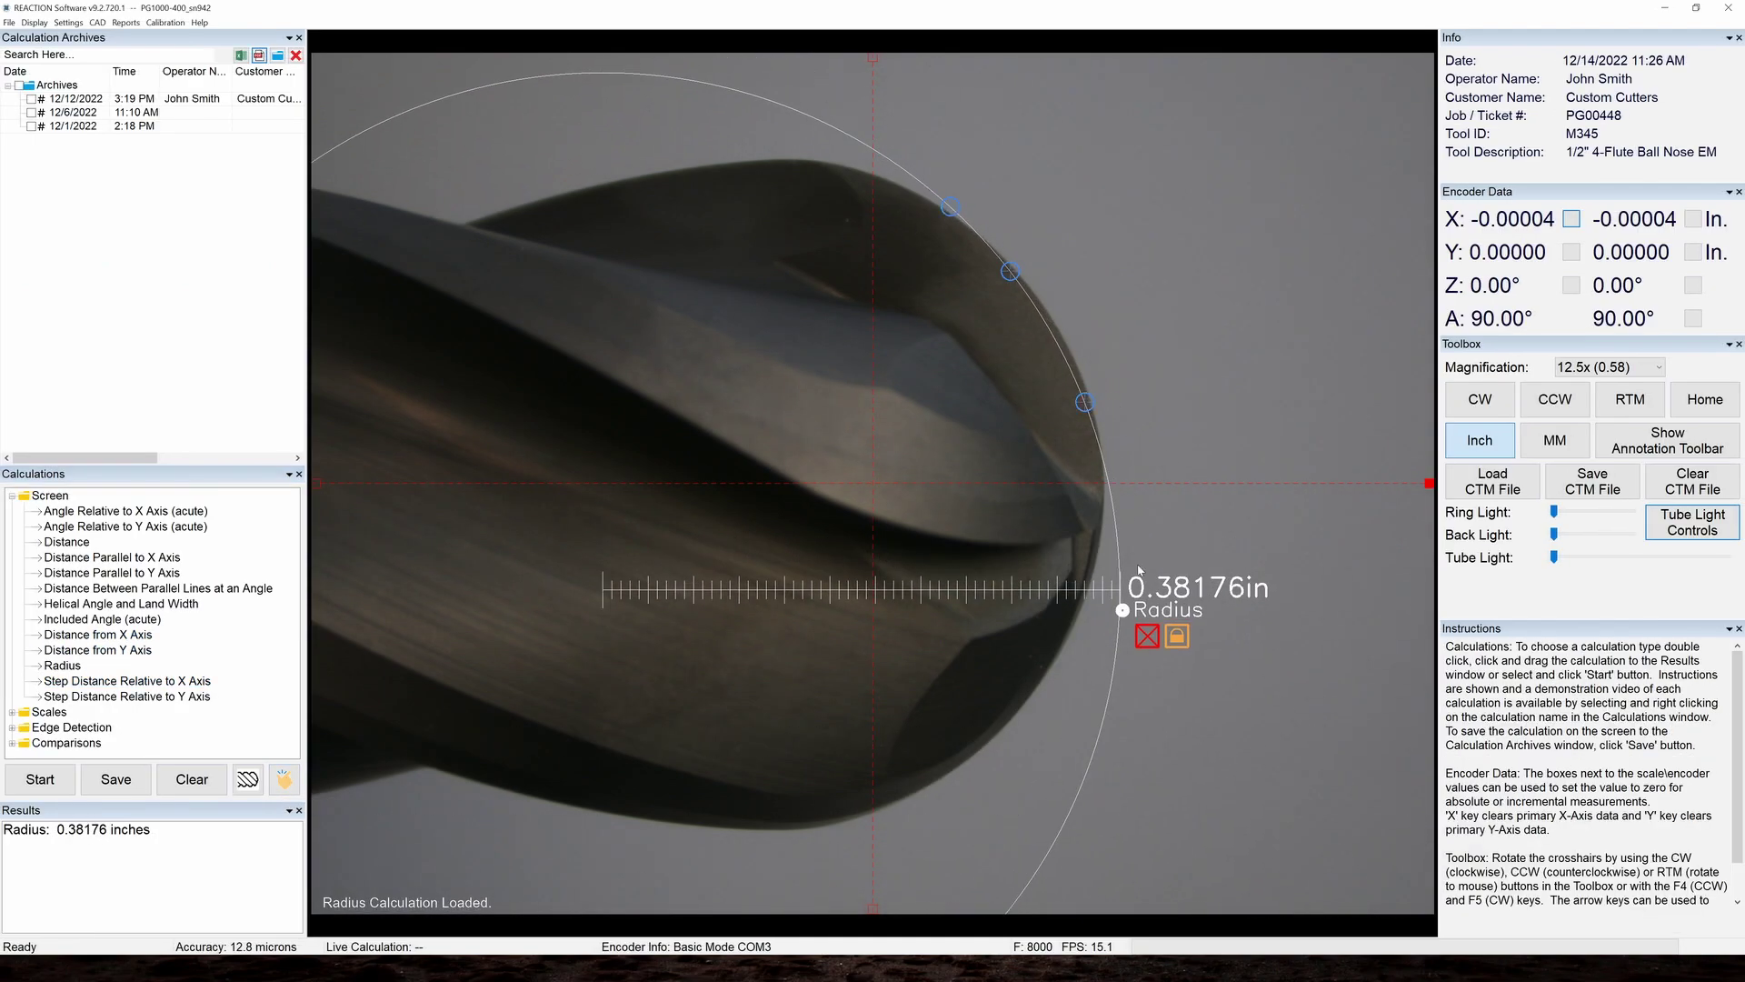
{"action": "left_click", "coordinate": [1147, 636]}
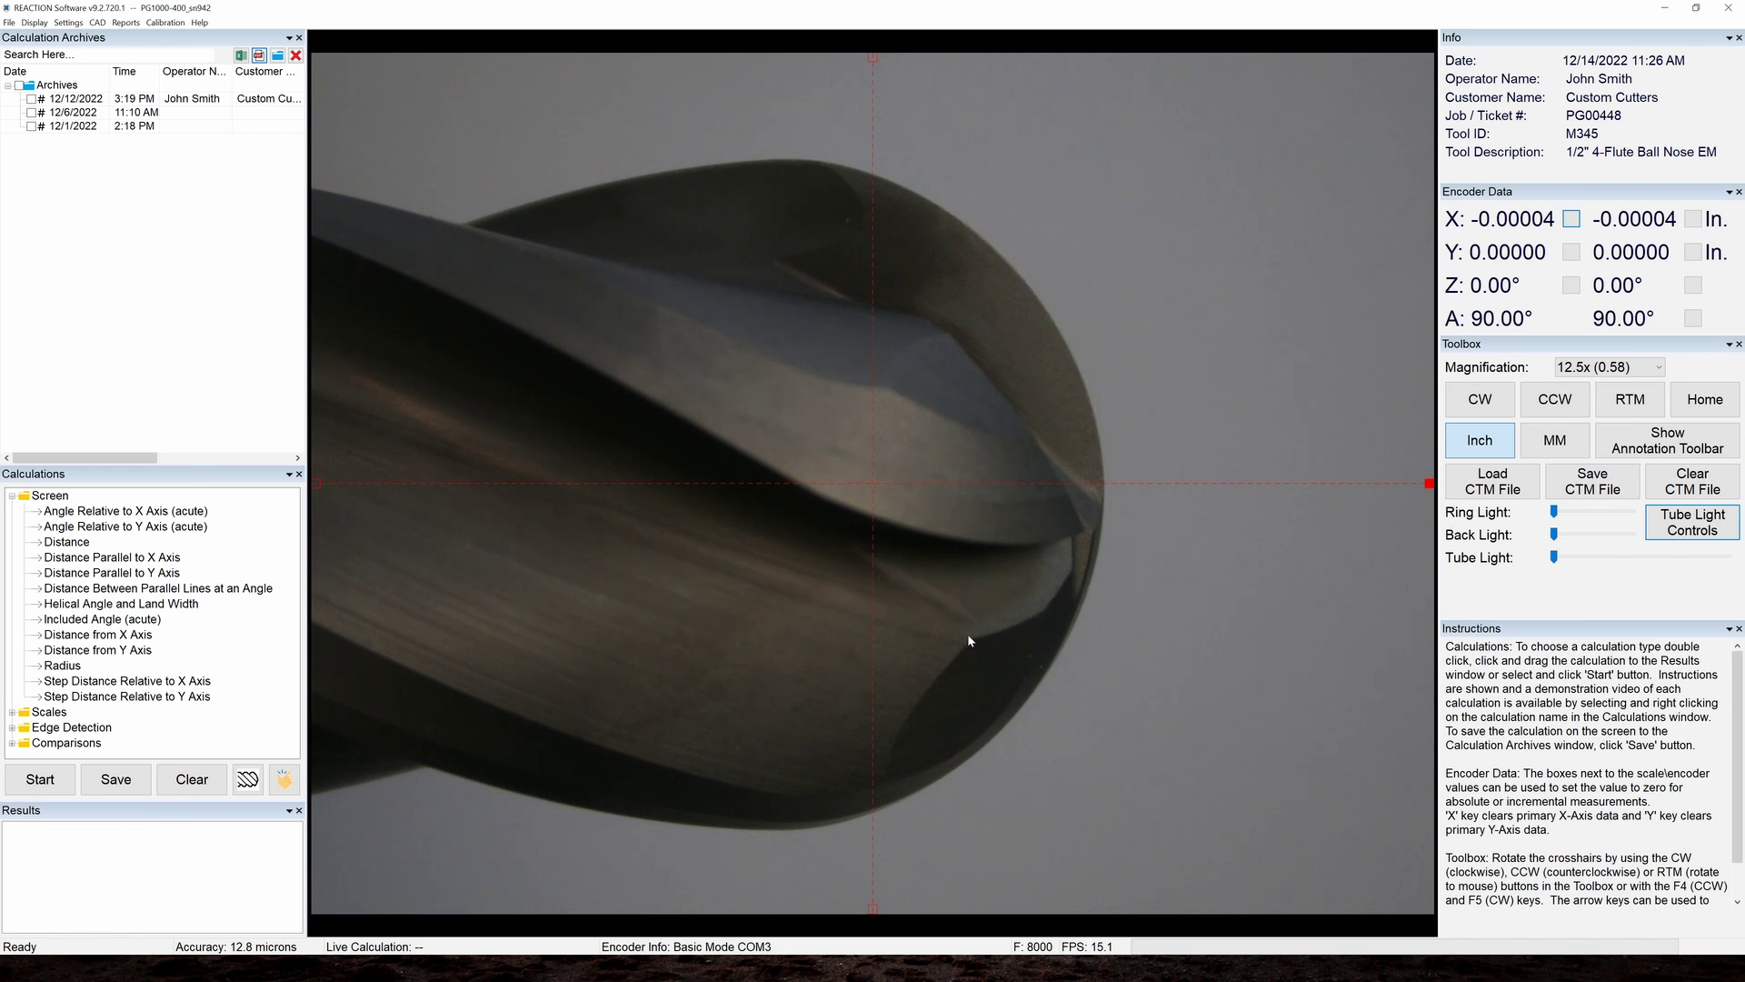
Enable Snap Points to Edges and run the Radius calculation with three points along the ball nose's upper edge
{"action": "left_click", "coordinate": [294, 786]}
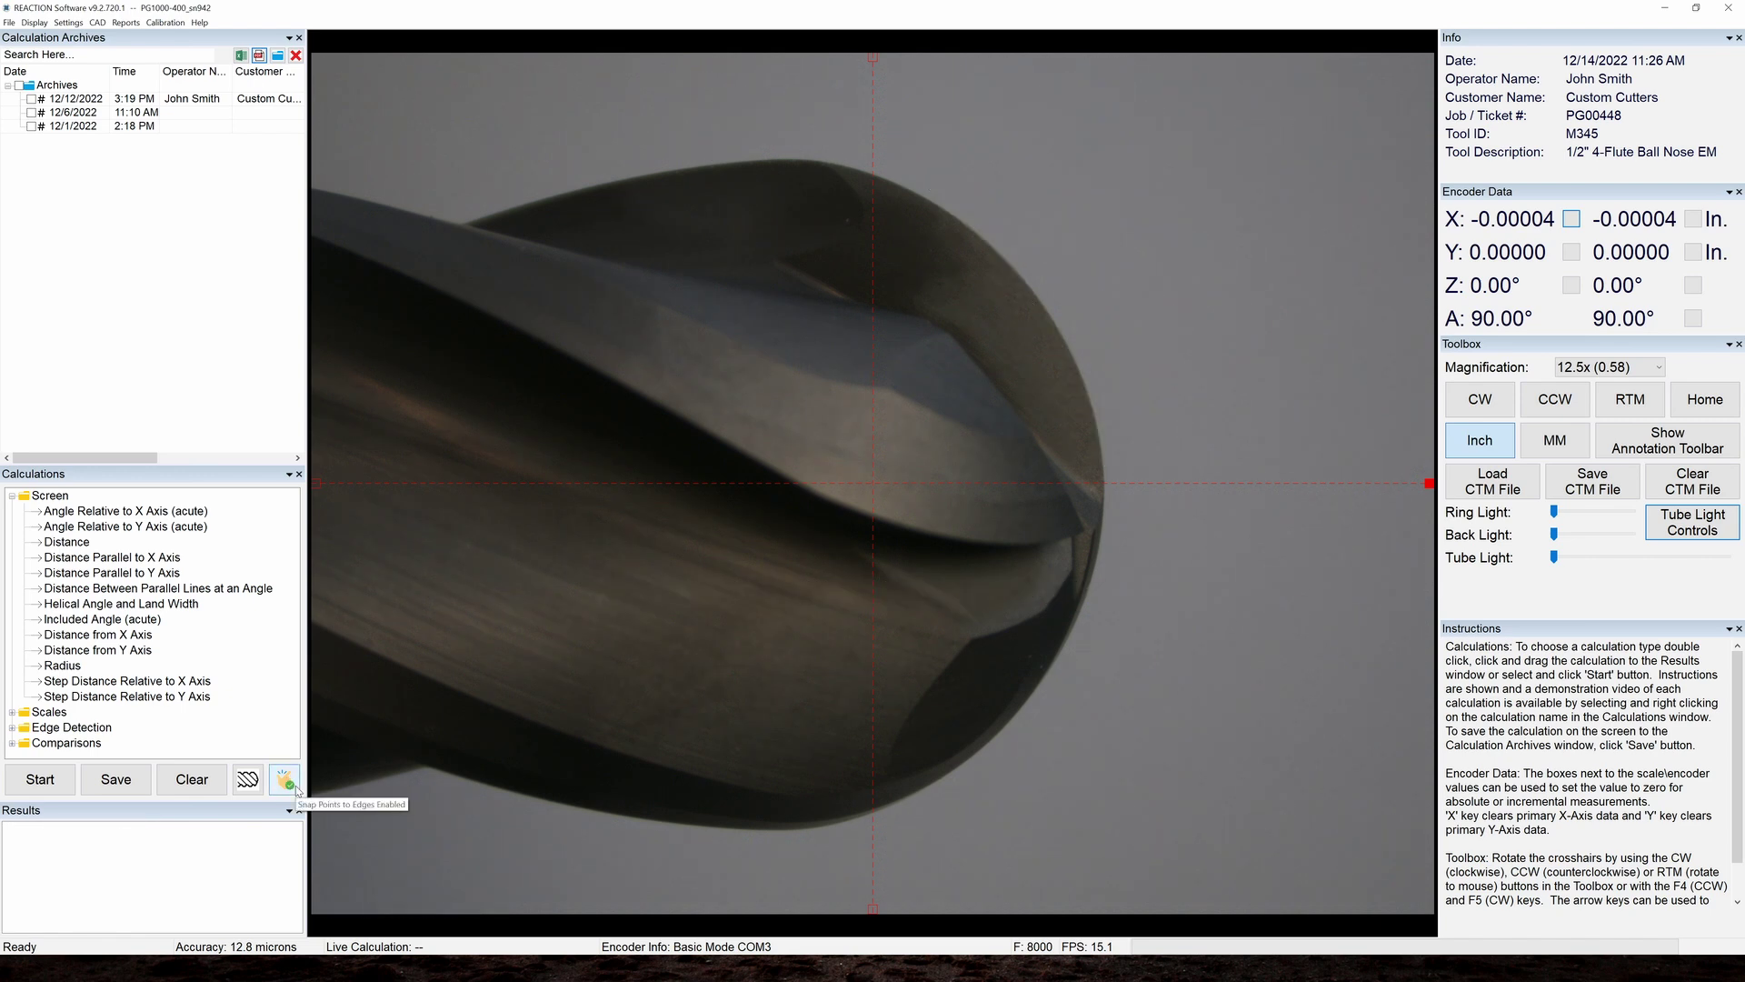
{"action": "double_click", "coordinate": [63, 665]}
{"action": "left_click", "coordinate": [1016, 272]}
{"action": "left_click", "coordinate": [1081, 379]}
{"action": "left_click_drag", "start_coordinate": [1081, 379], "coordinate": [1102, 480]}
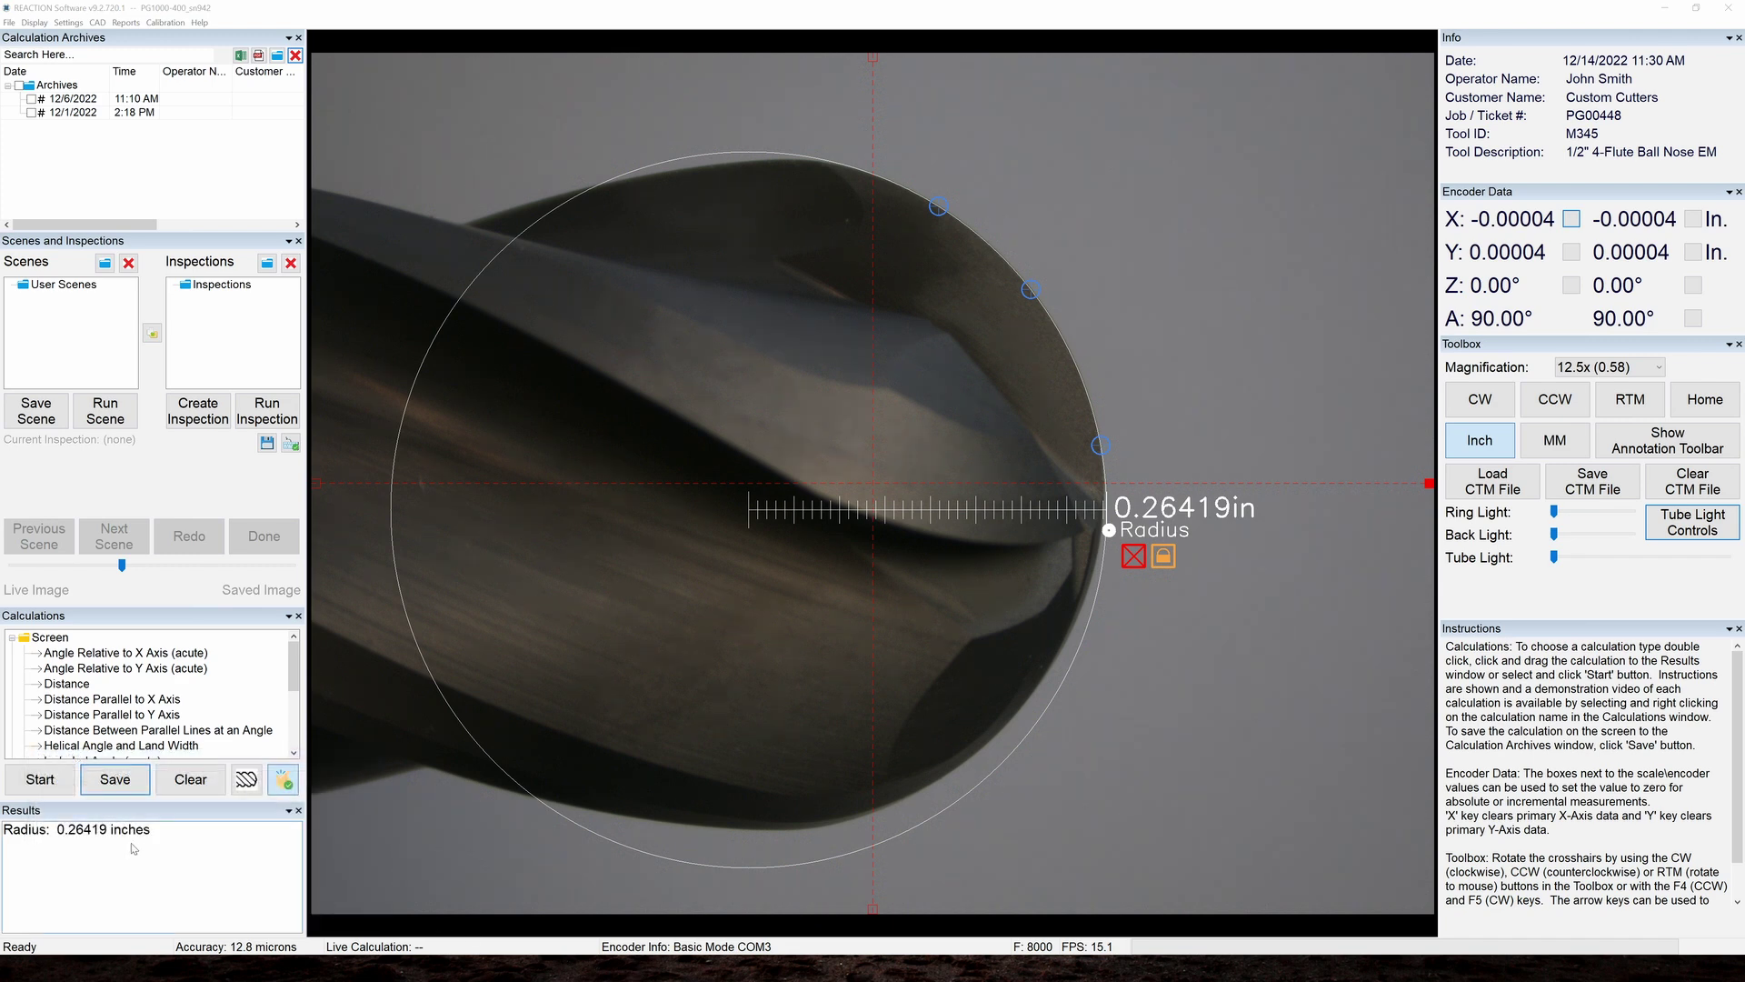
Save the radius calculation to the Calculation Archives and check its new 12/14/2022 entry
{"action": "left_click", "coordinate": [118, 783]}
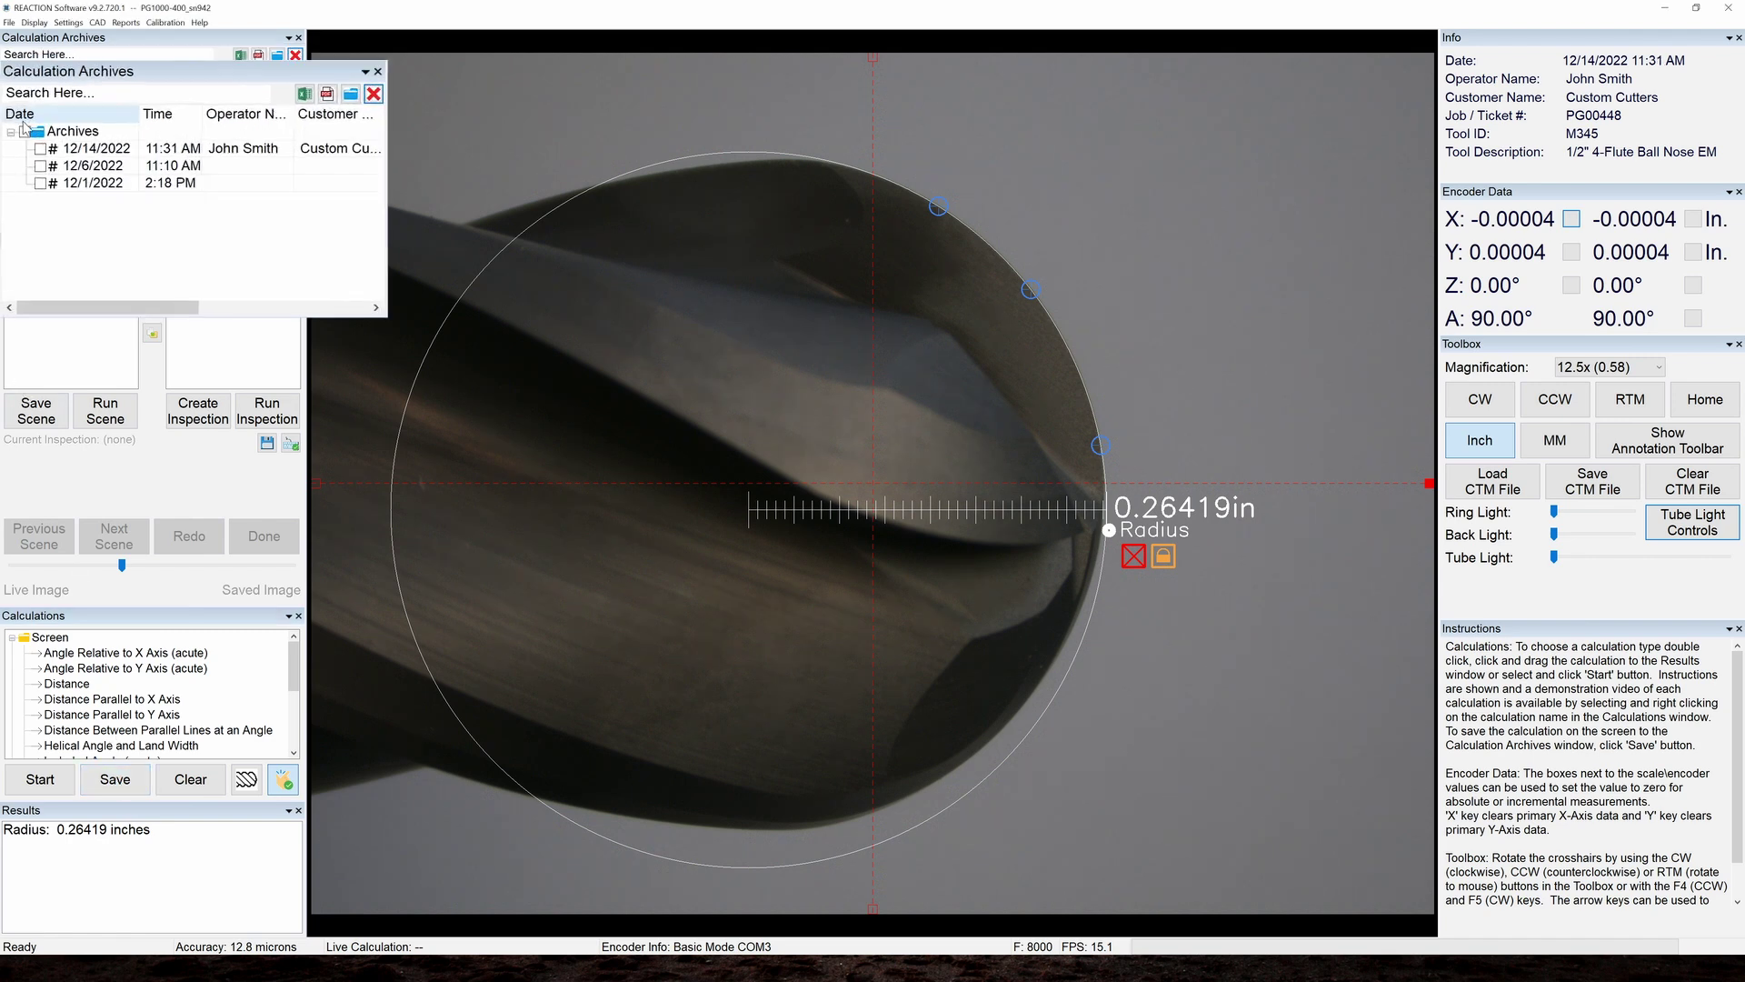
{"action": "left_click", "coordinate": [41, 156]}
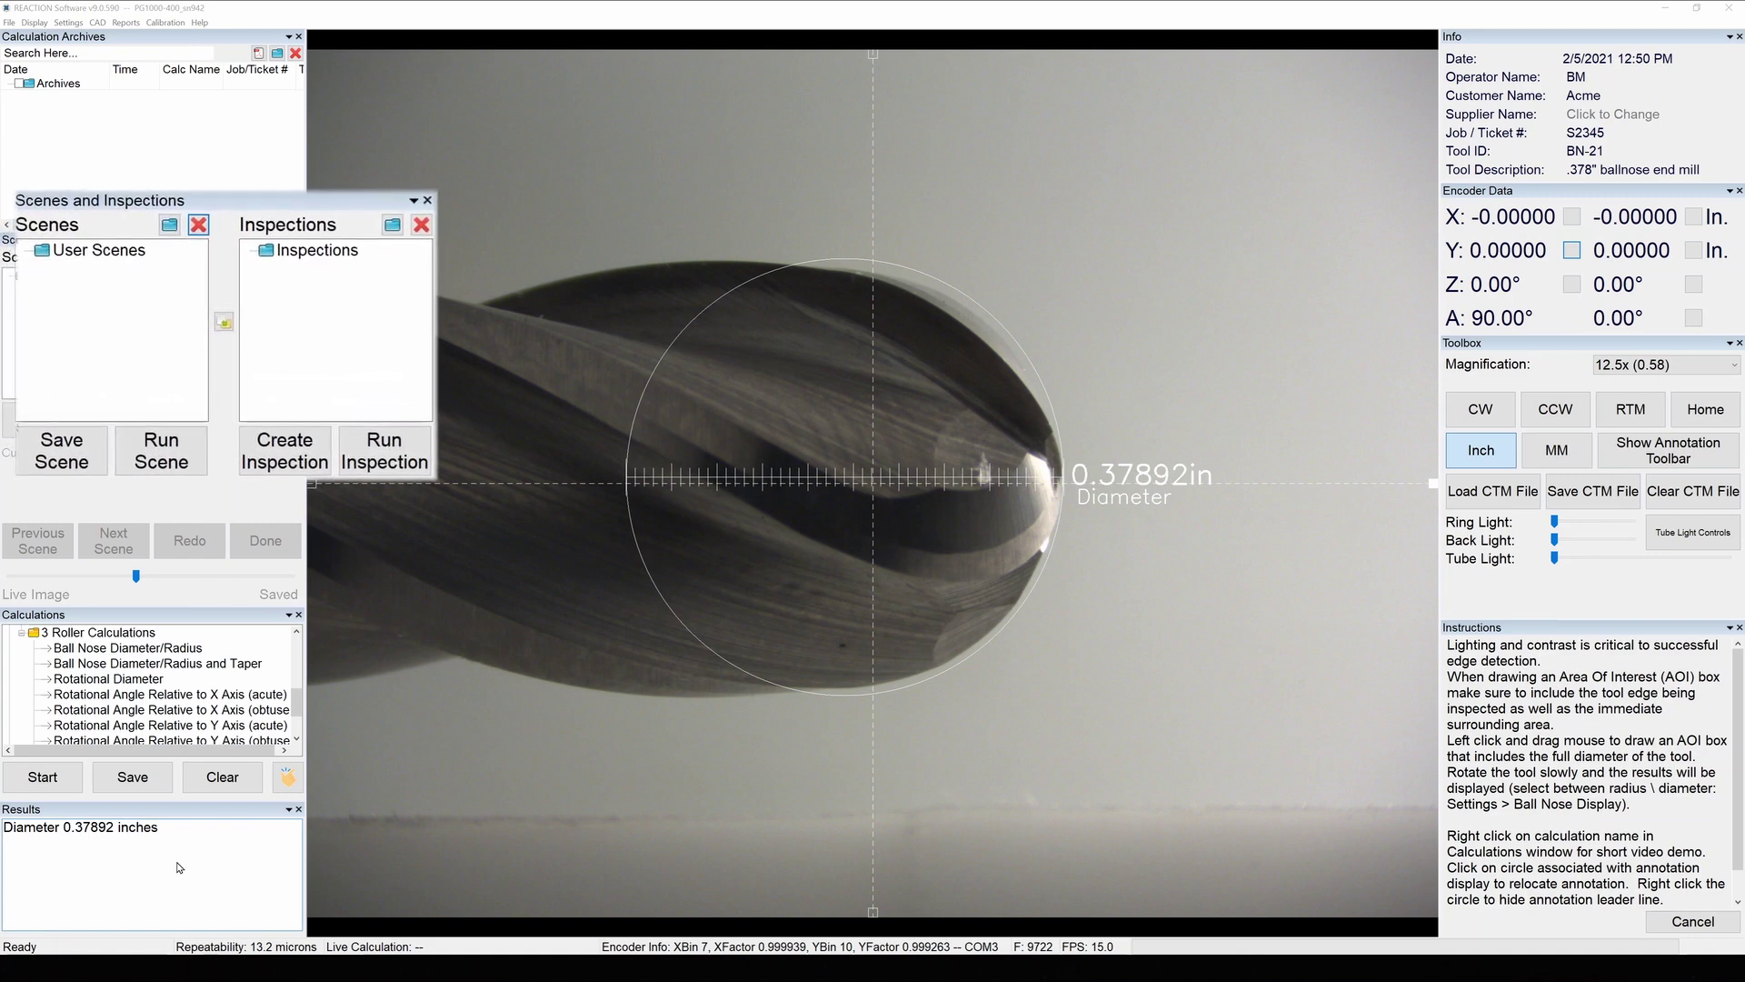
Save the ball nose diameter measurement as a scene named ".378 BN Dia"
{"action": "left_click", "coordinate": [60, 467]}
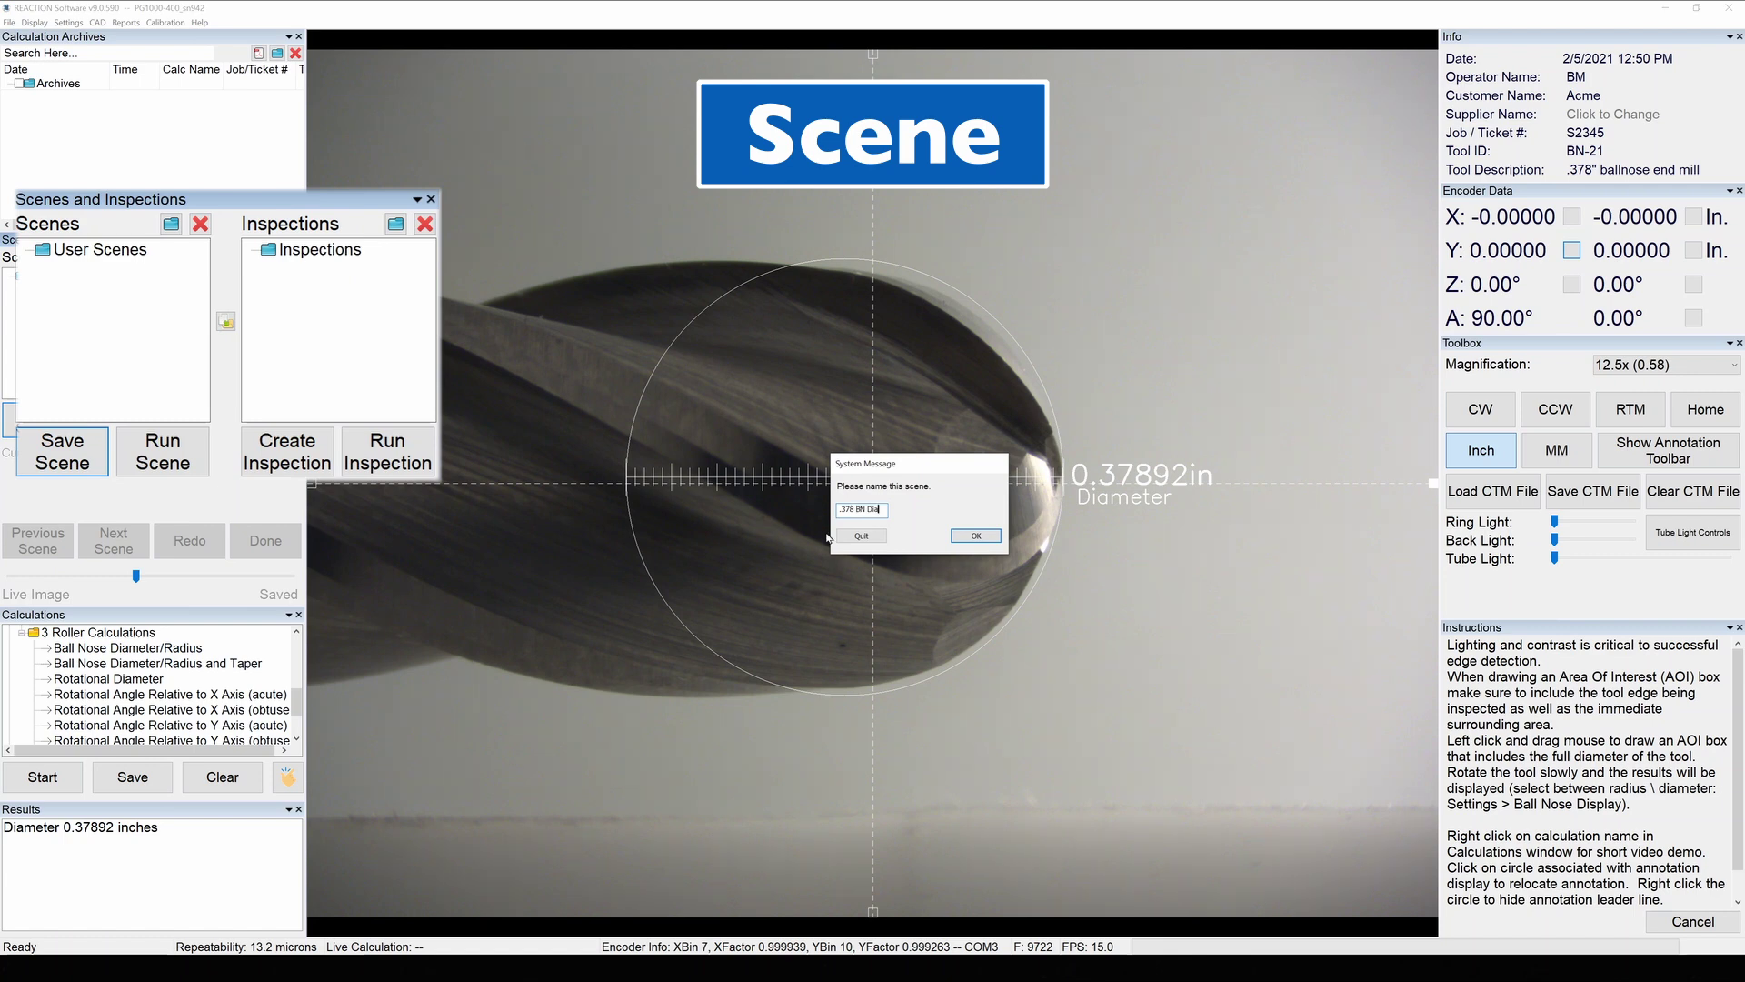
{"action": "left_click", "coordinate": [972, 536]}
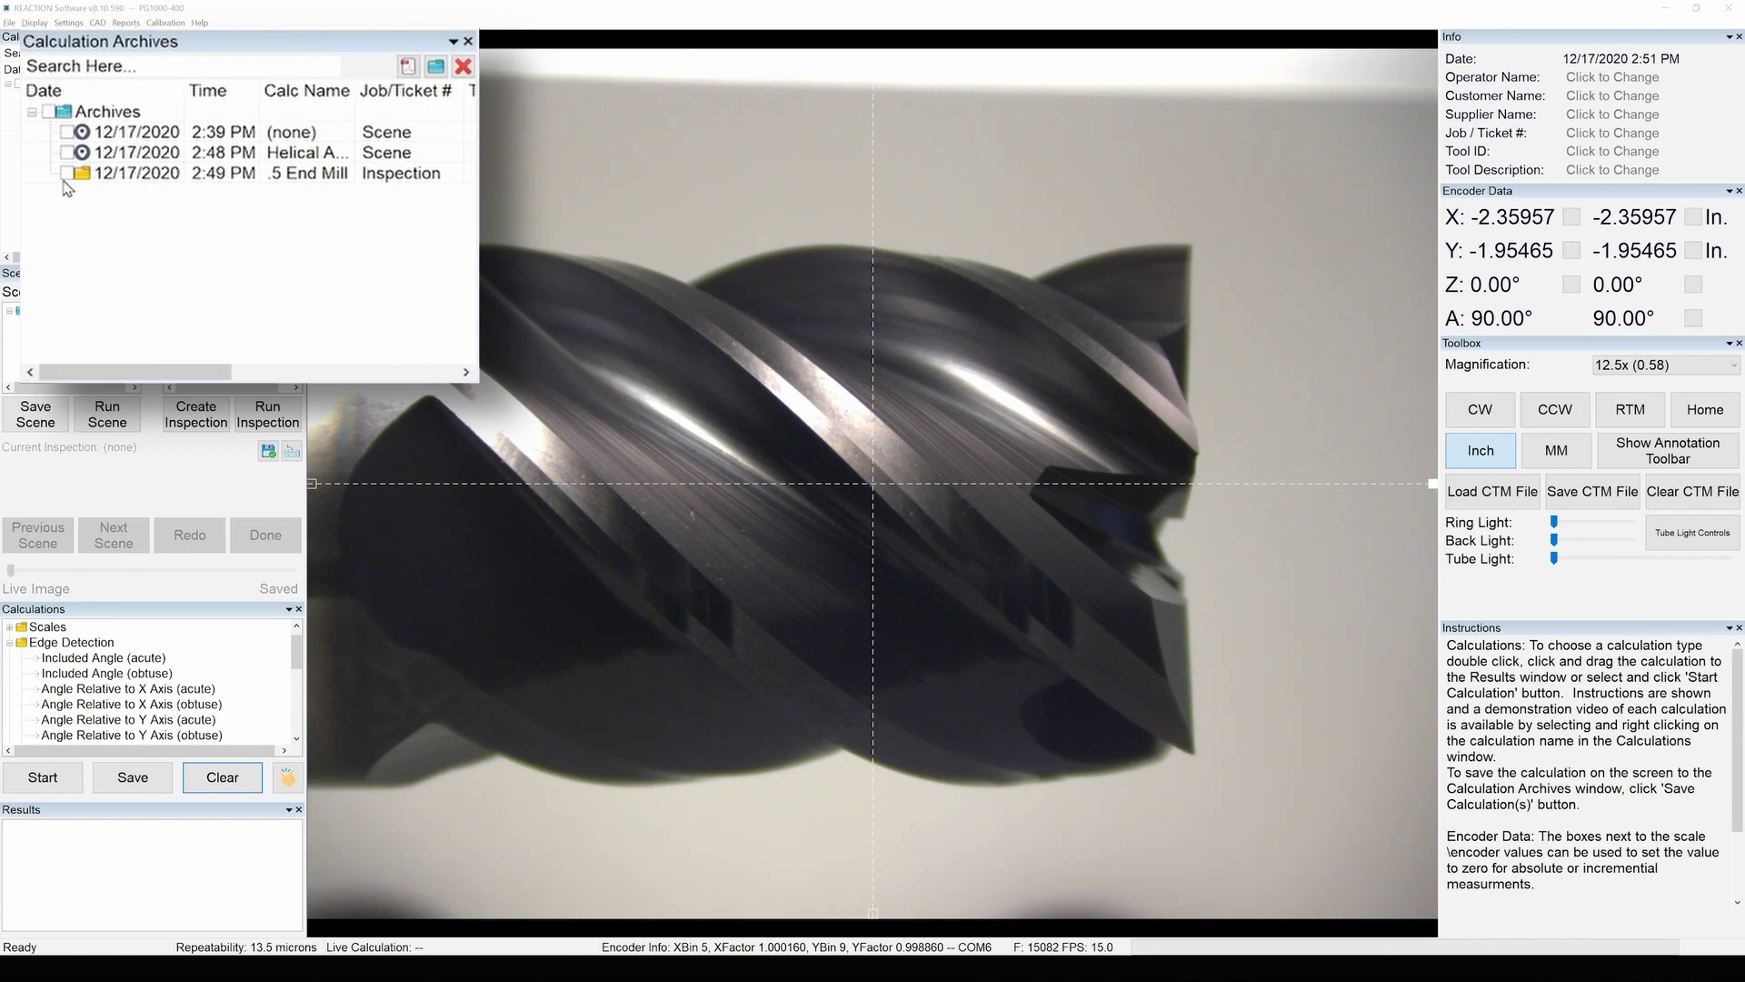
Generate PDF reports for the archived .5 End Mill inspection and for the 12/14/2022 11:37 AM archive entry
{"action": "left_click", "coordinate": [67, 173]}
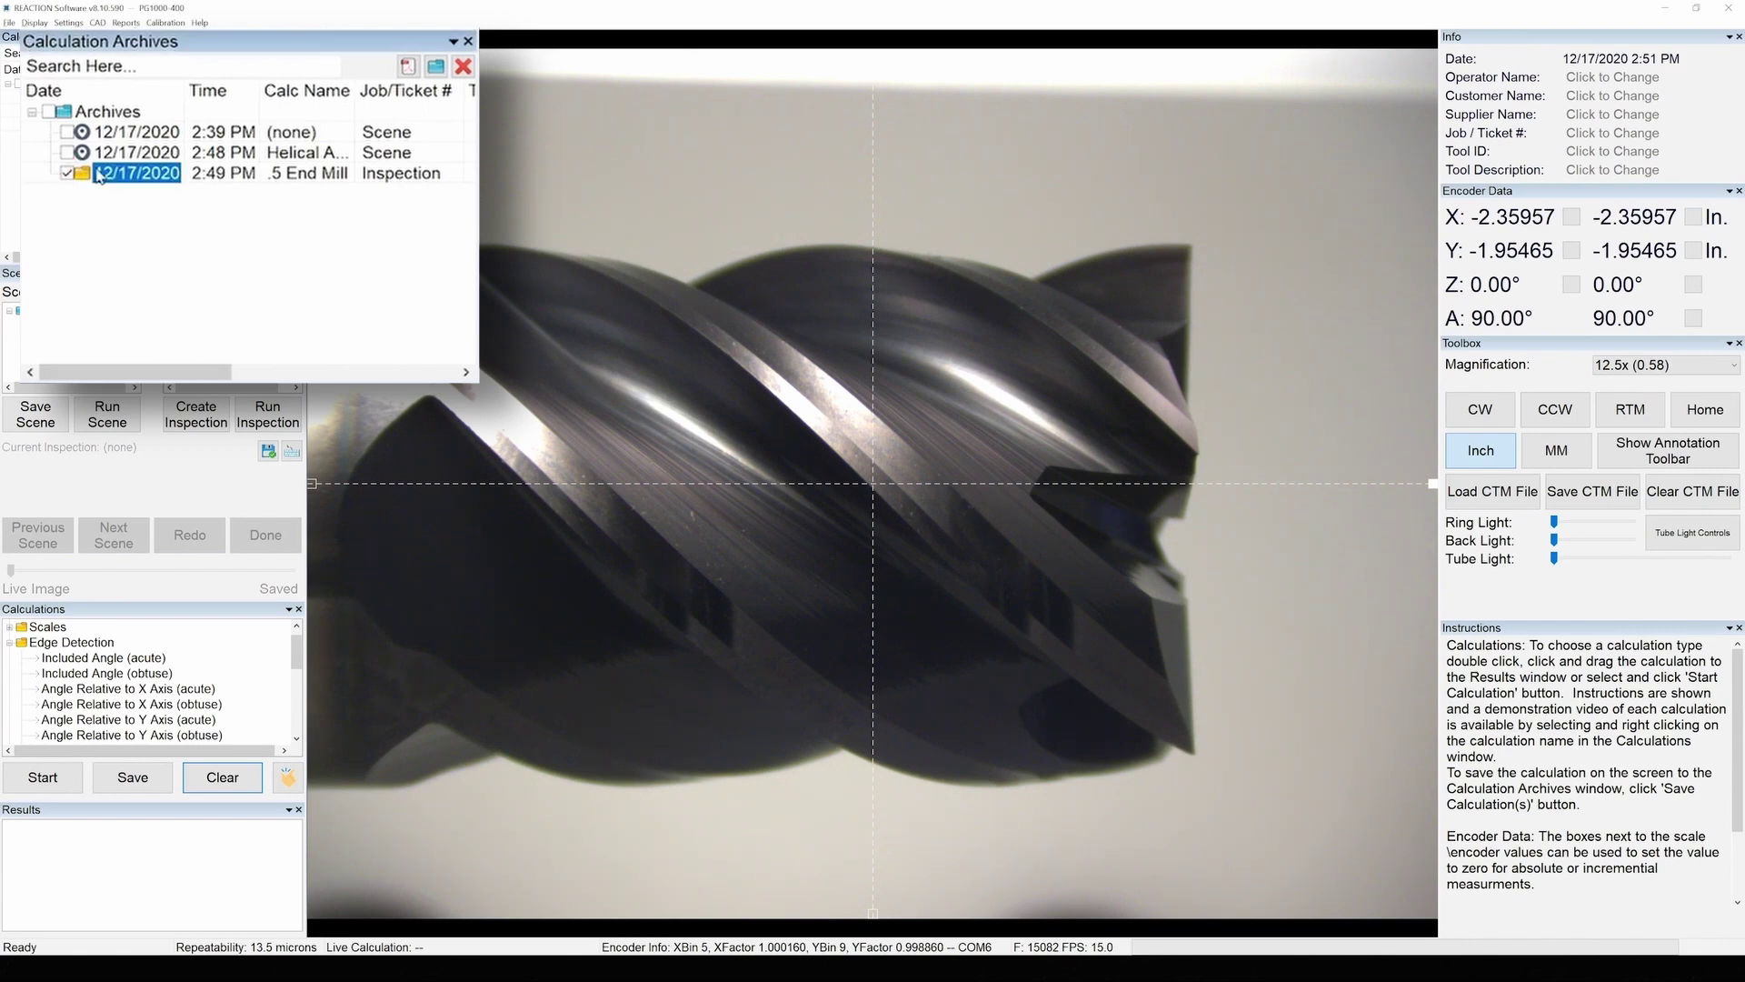
{"action": "left_click", "coordinate": [408, 67]}
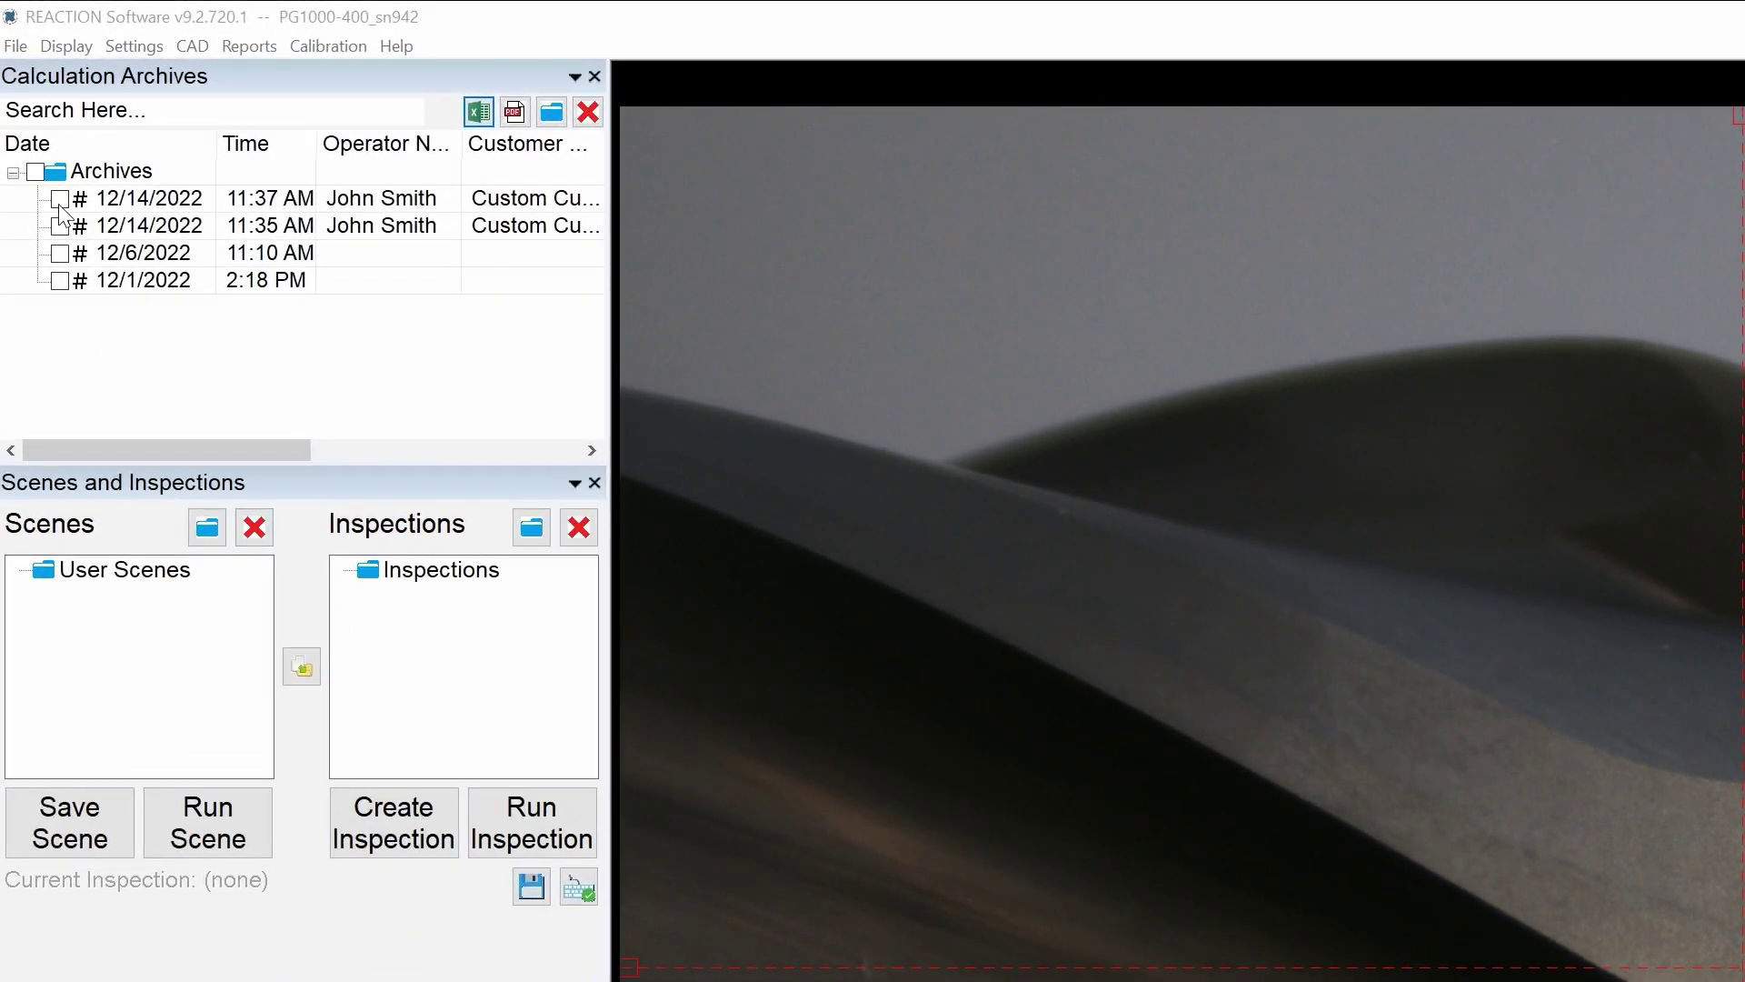
{"action": "left_click", "coordinate": [60, 200]}
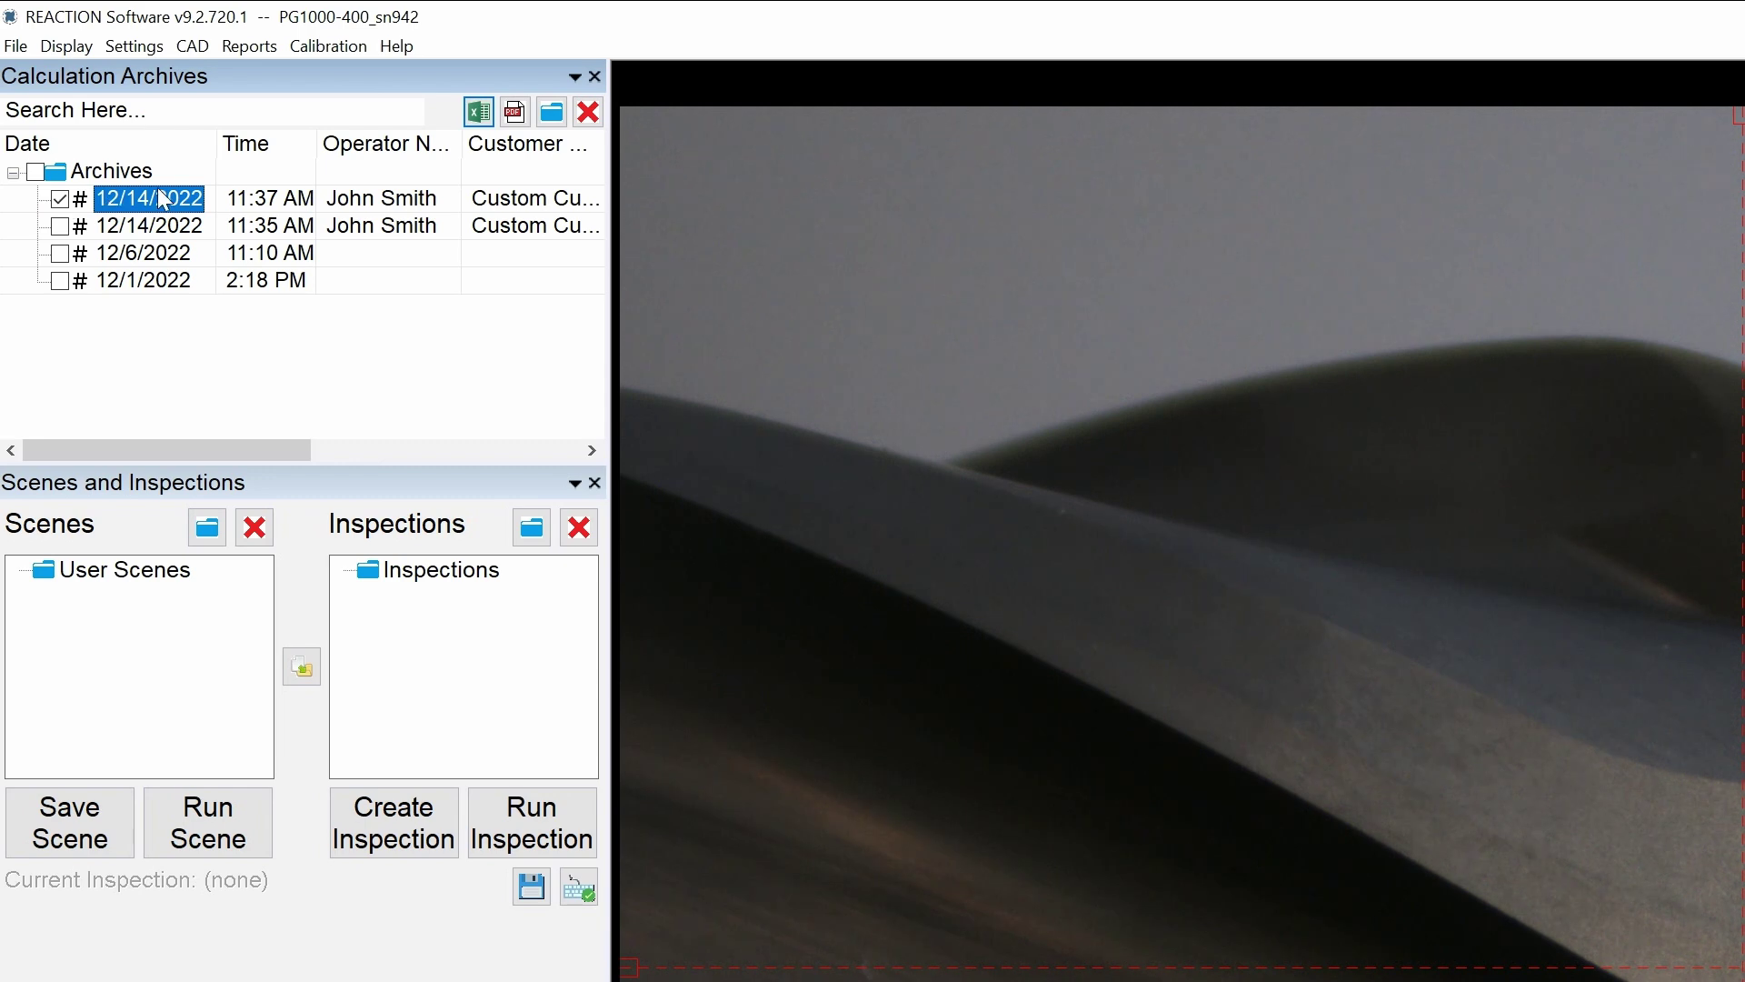
{"action": "left_click", "coordinate": [515, 114]}
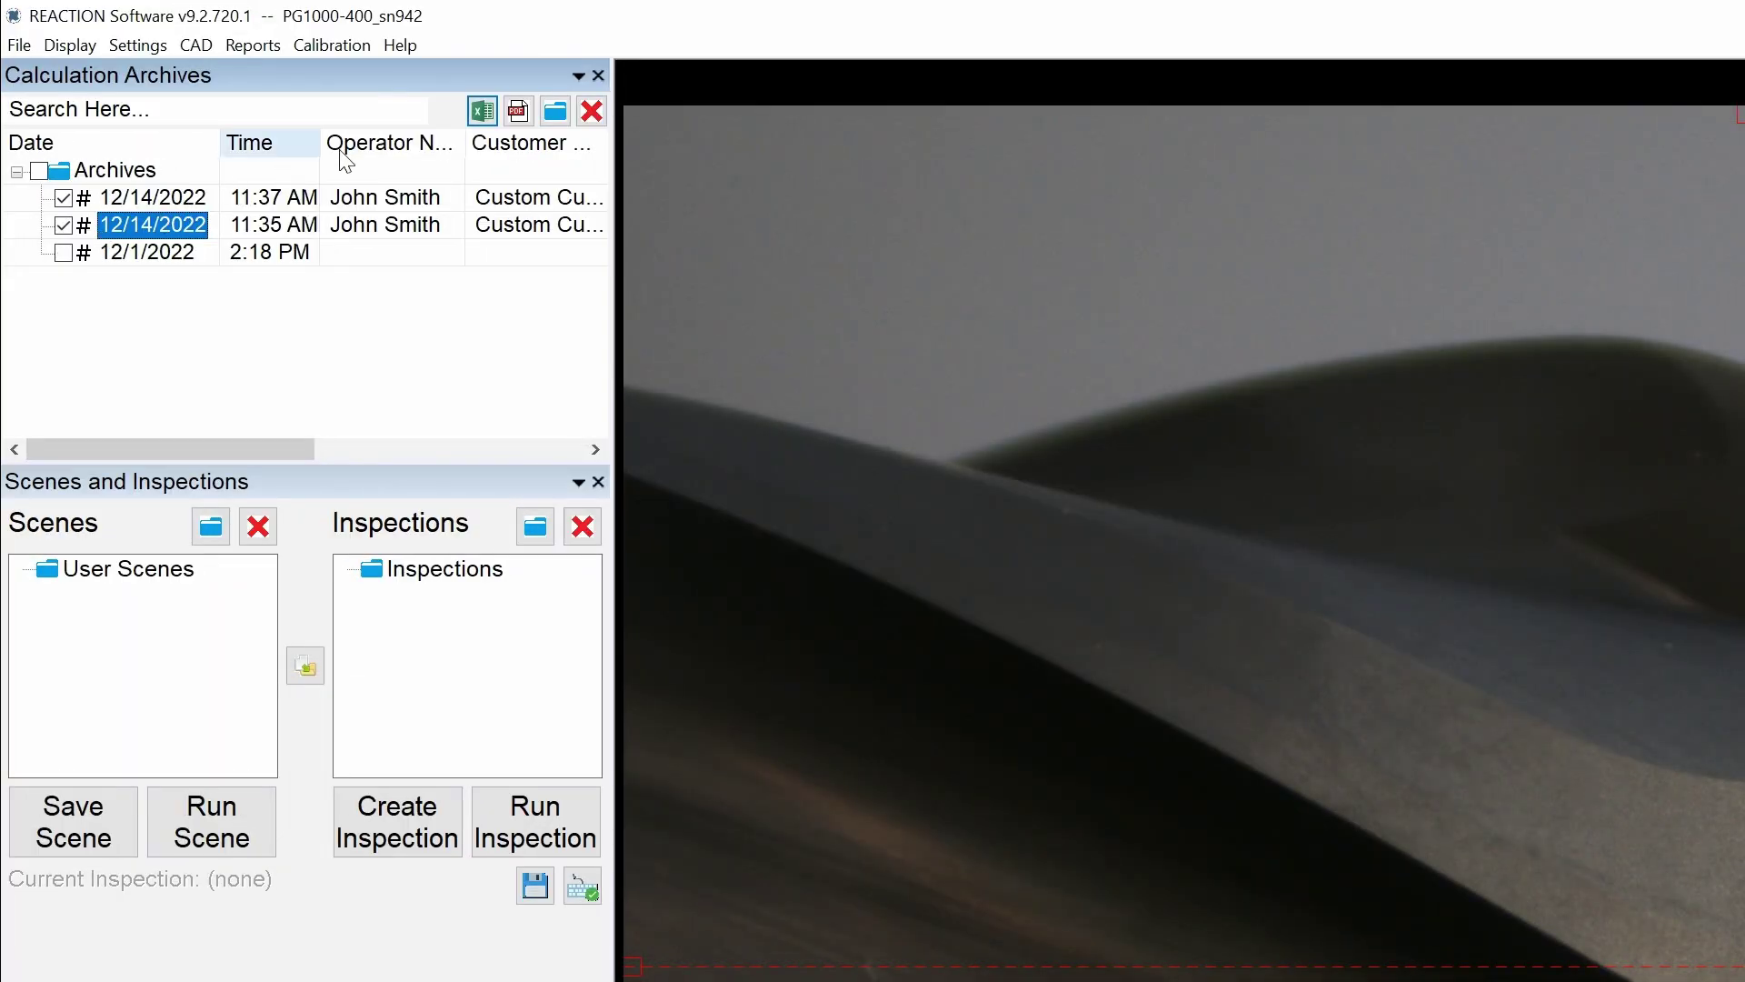
Export the checked 12/14/2022 archive entries to a CSV report and select columns A to C in the spreadsheet
{"action": "left_click", "coordinate": [482, 111]}
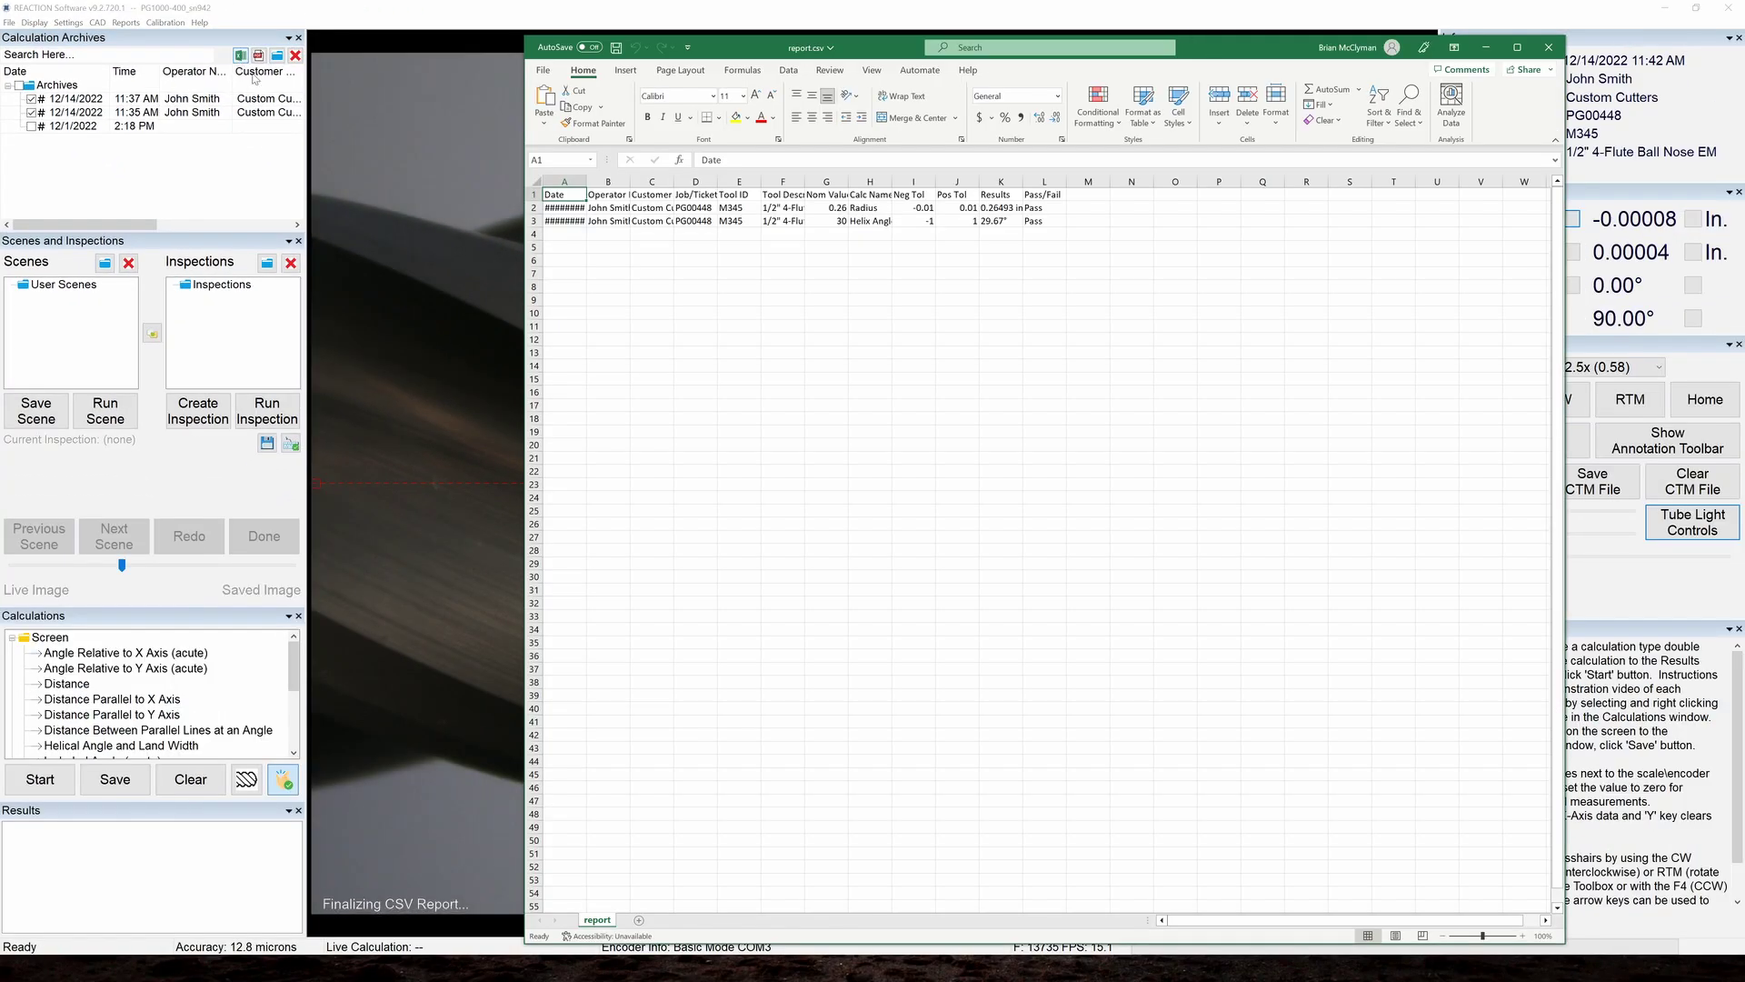
{"action": "left_click_drag", "start_coordinate": [557, 181], "coordinate": [652, 181]}
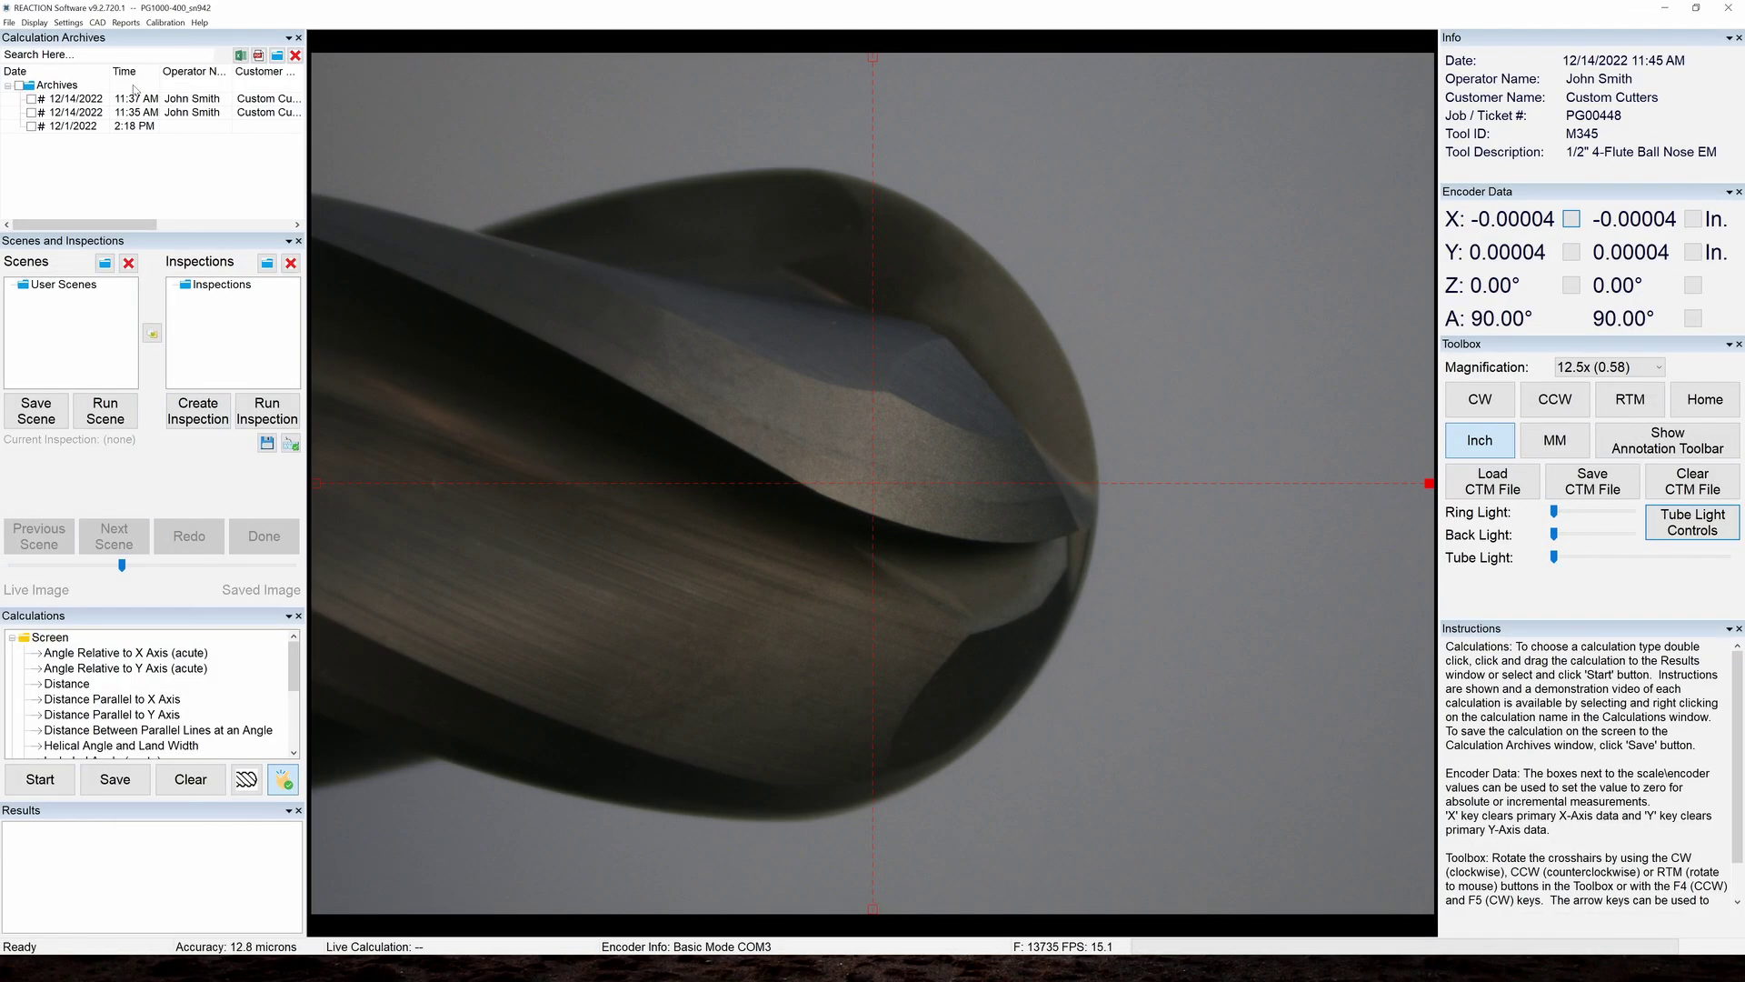
In Tool Report Configuration, move Table - Results and several further table fields out of the displayed fields
{"action": "left_click", "coordinate": [126, 24]}
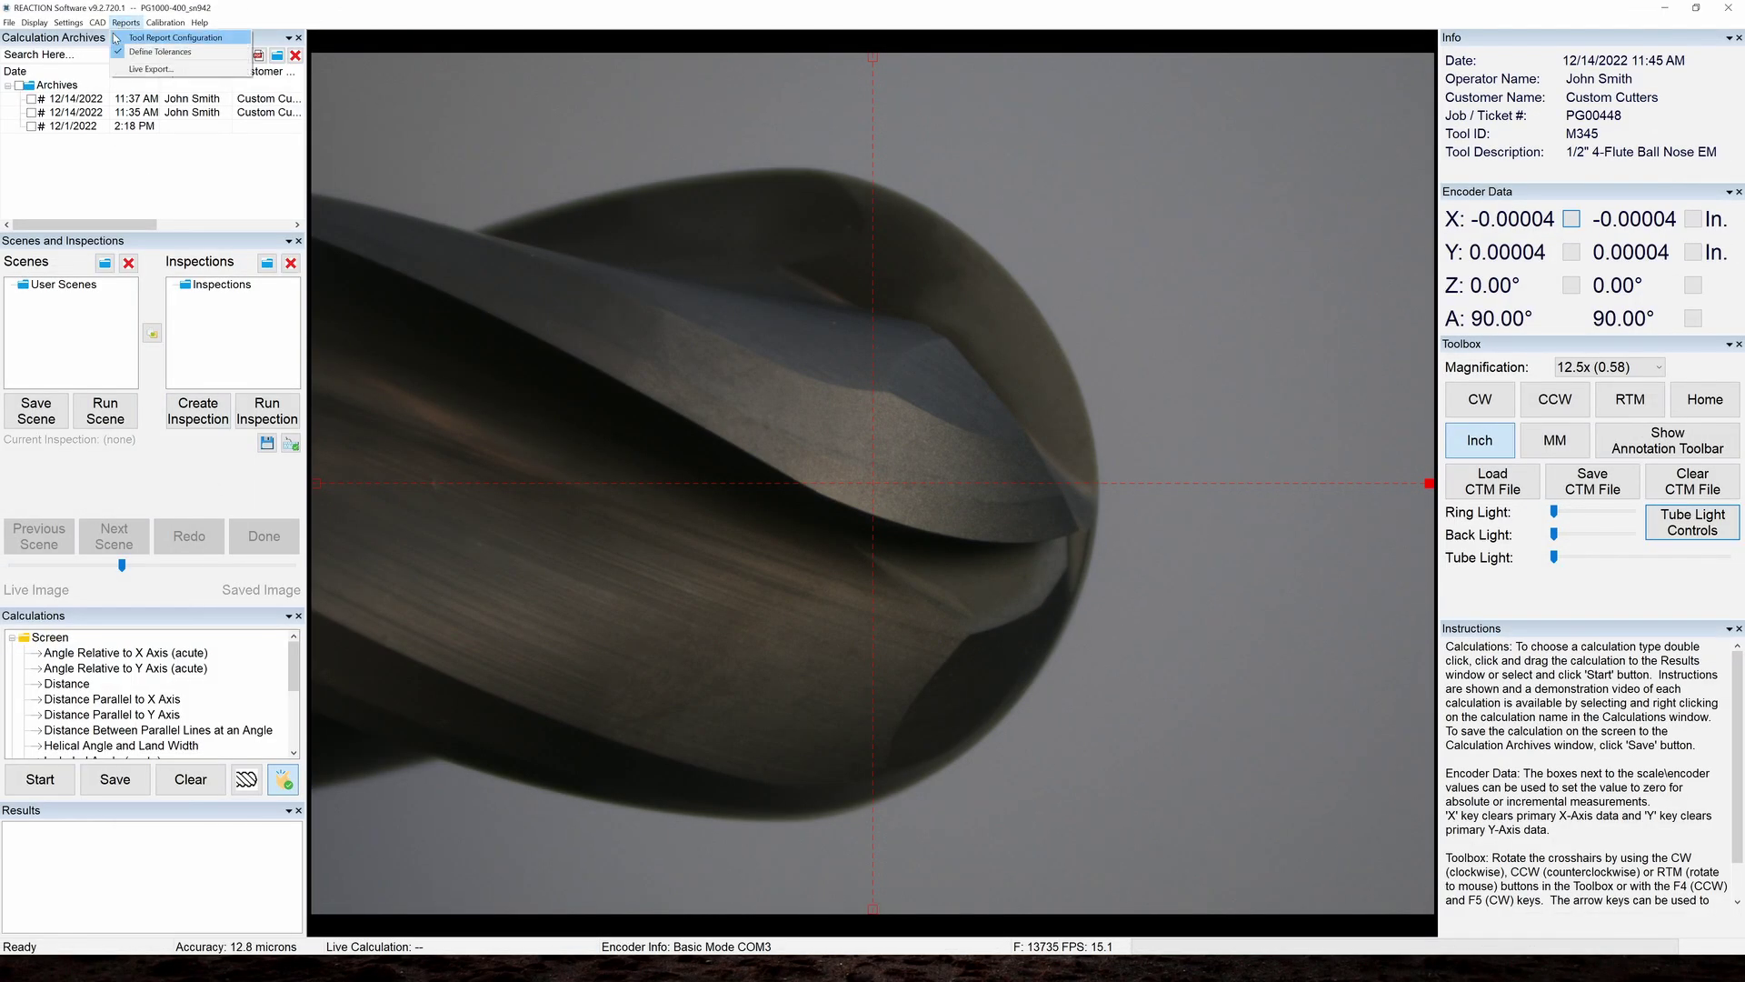
{"action": "left_click", "coordinate": [118, 38]}
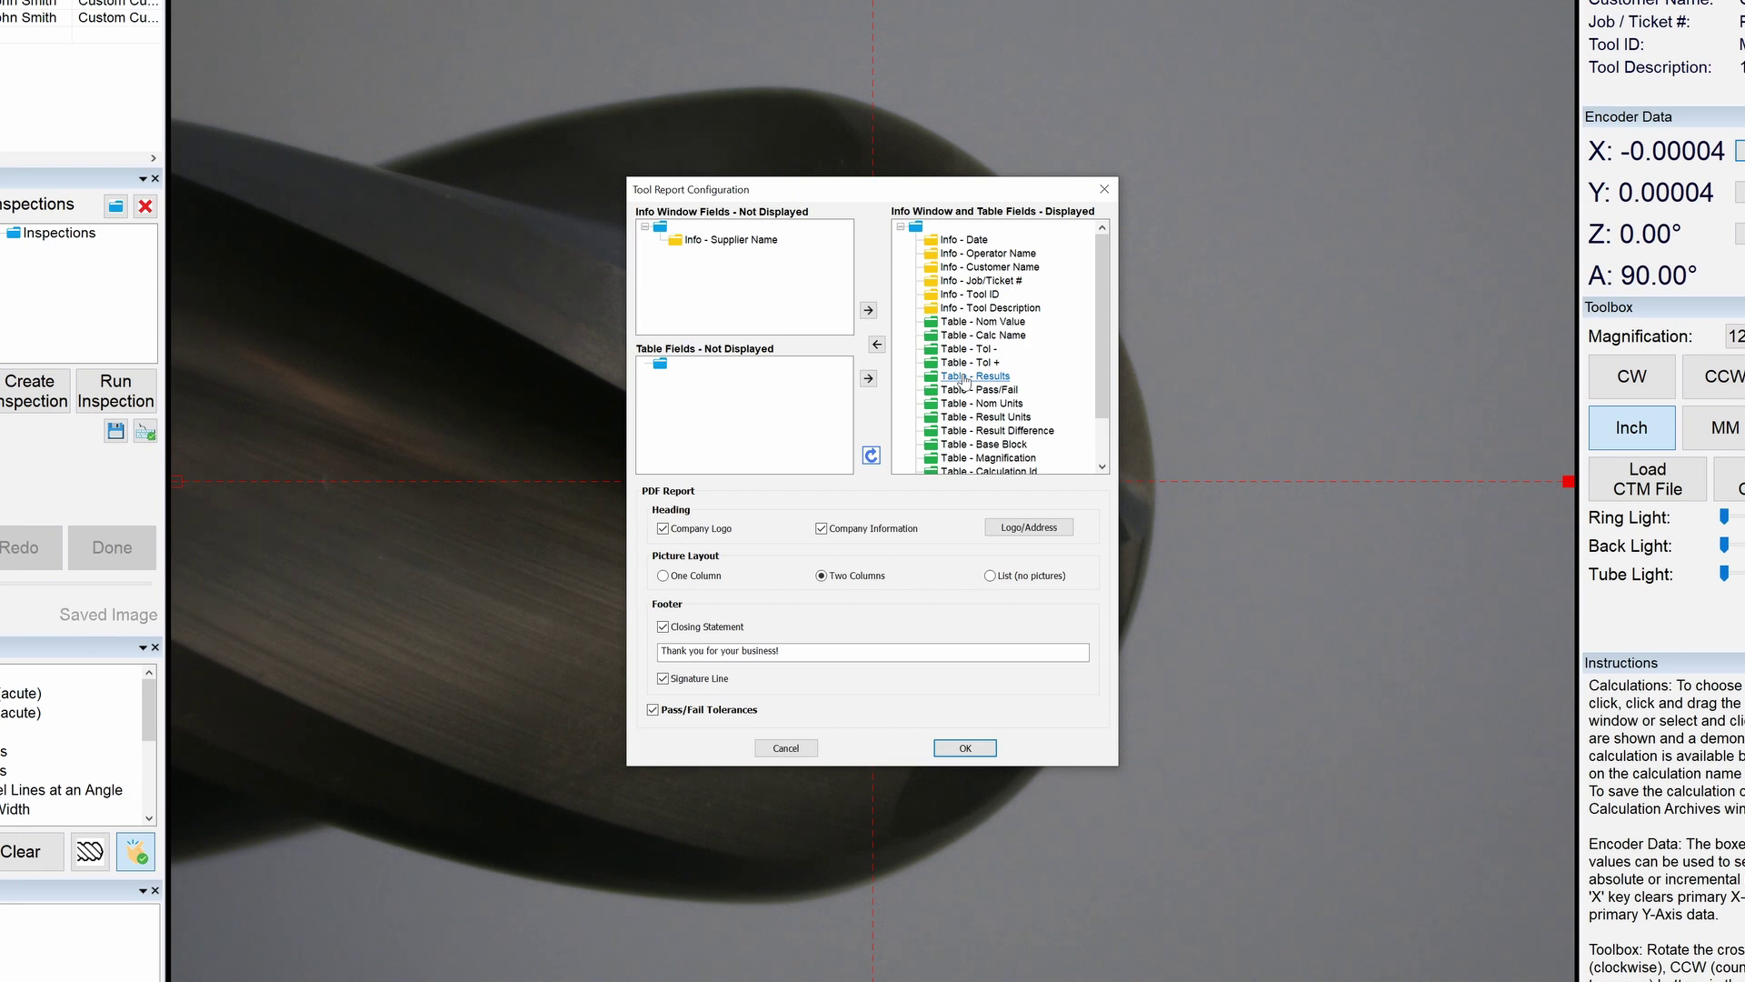
{"action": "left_click", "coordinate": [965, 377]}
{"action": "left_click", "coordinate": [877, 344]}
{"action": "left_click", "coordinate": [965, 376]}
{"action": "left_click", "coordinate": [877, 344]}
{"action": "left_click", "coordinate": [877, 344]}
{"action": "left_click", "coordinate": [877, 343]}
{"action": "left_click", "coordinate": [877, 344]}
{"action": "left_click", "coordinate": [877, 344]}
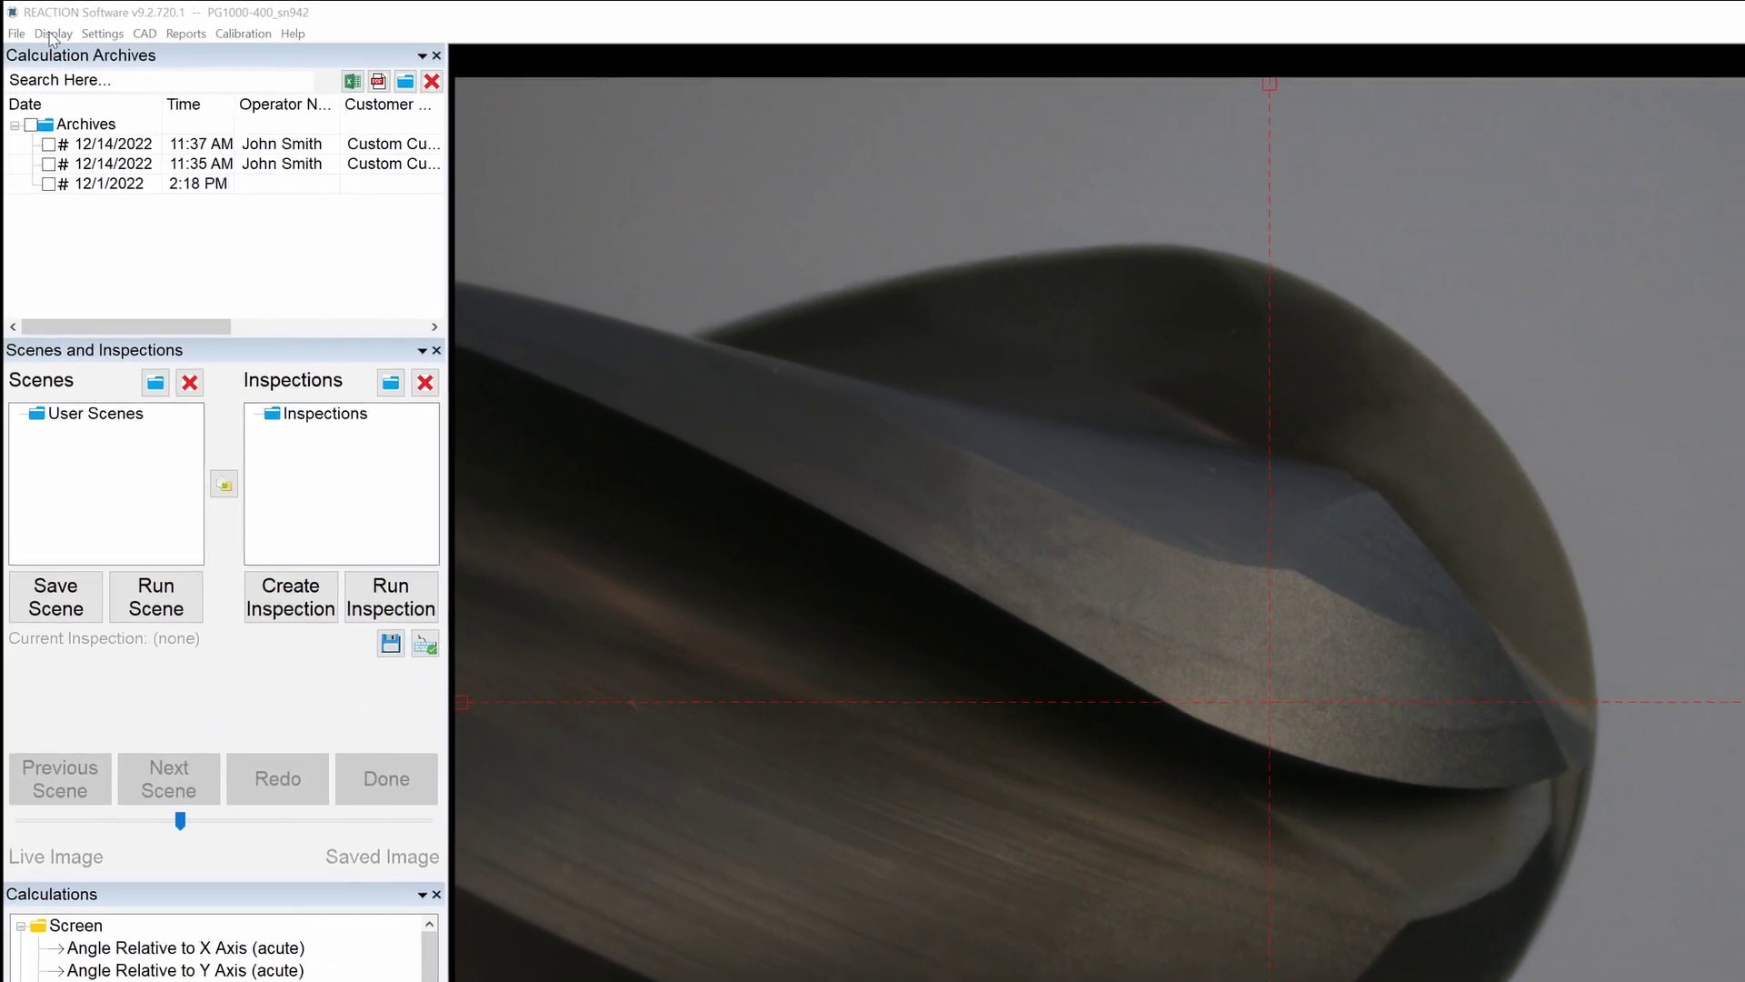
{"action": "left_click", "coordinate": [52, 34]}
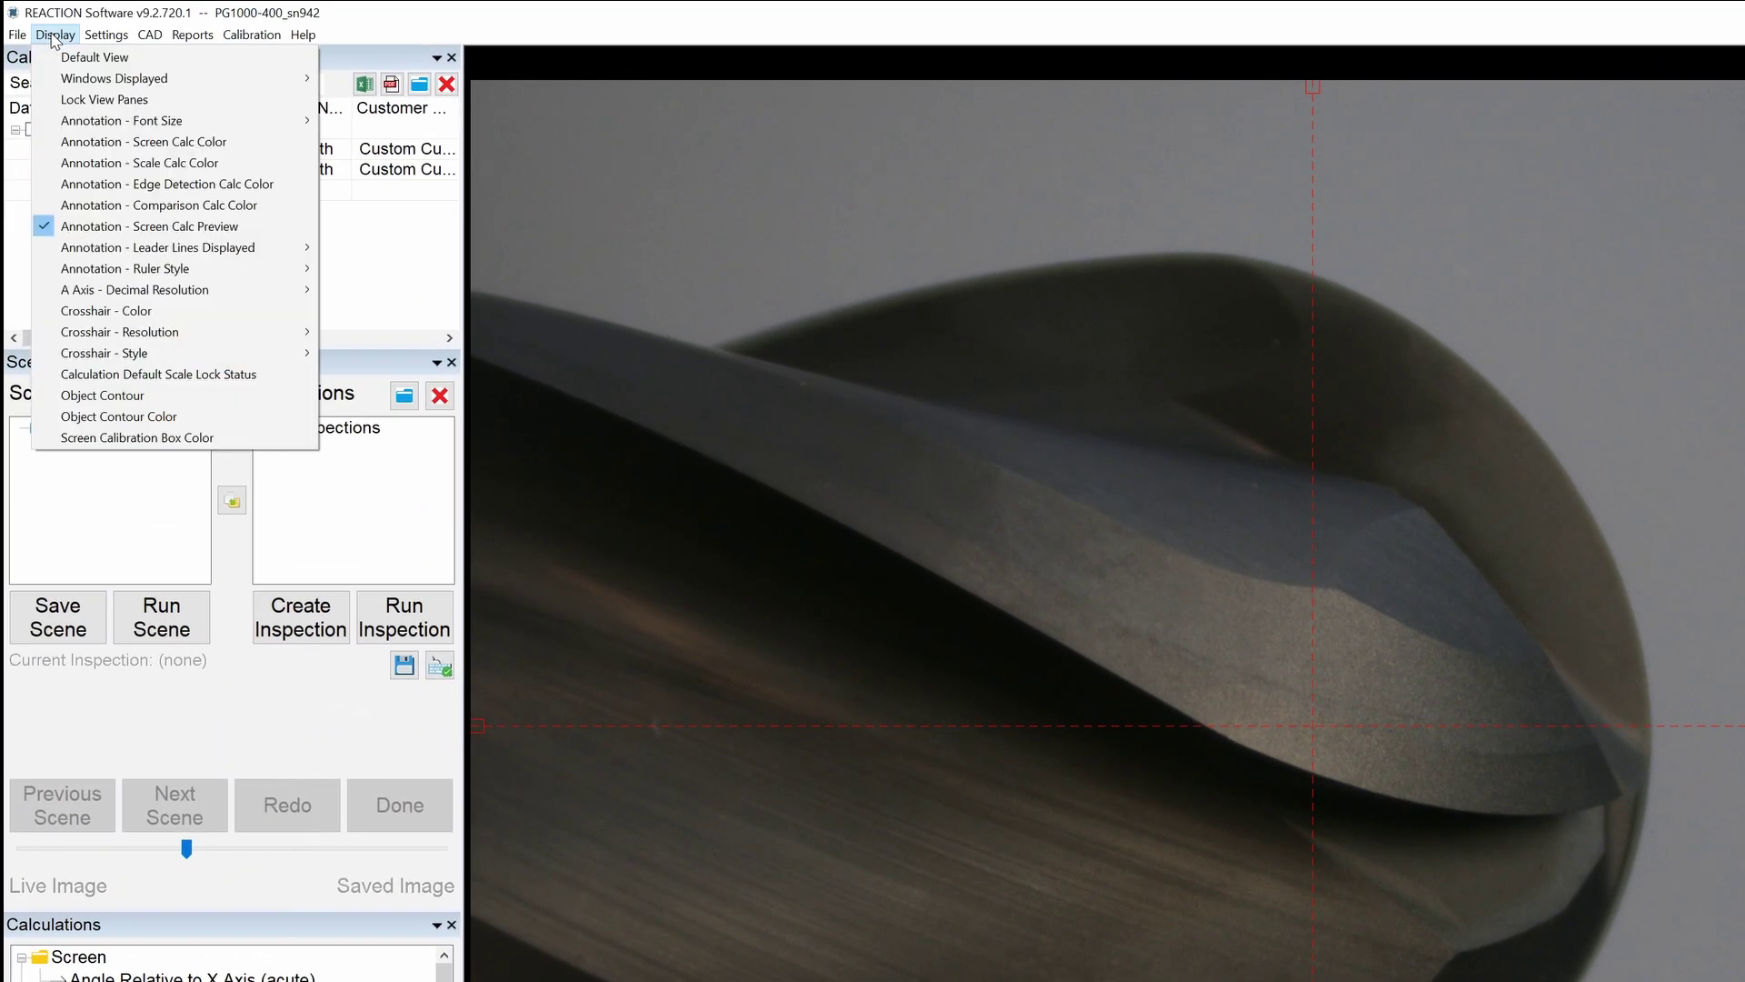
{"action": "mouse_move", "coordinate": [84, 82]}
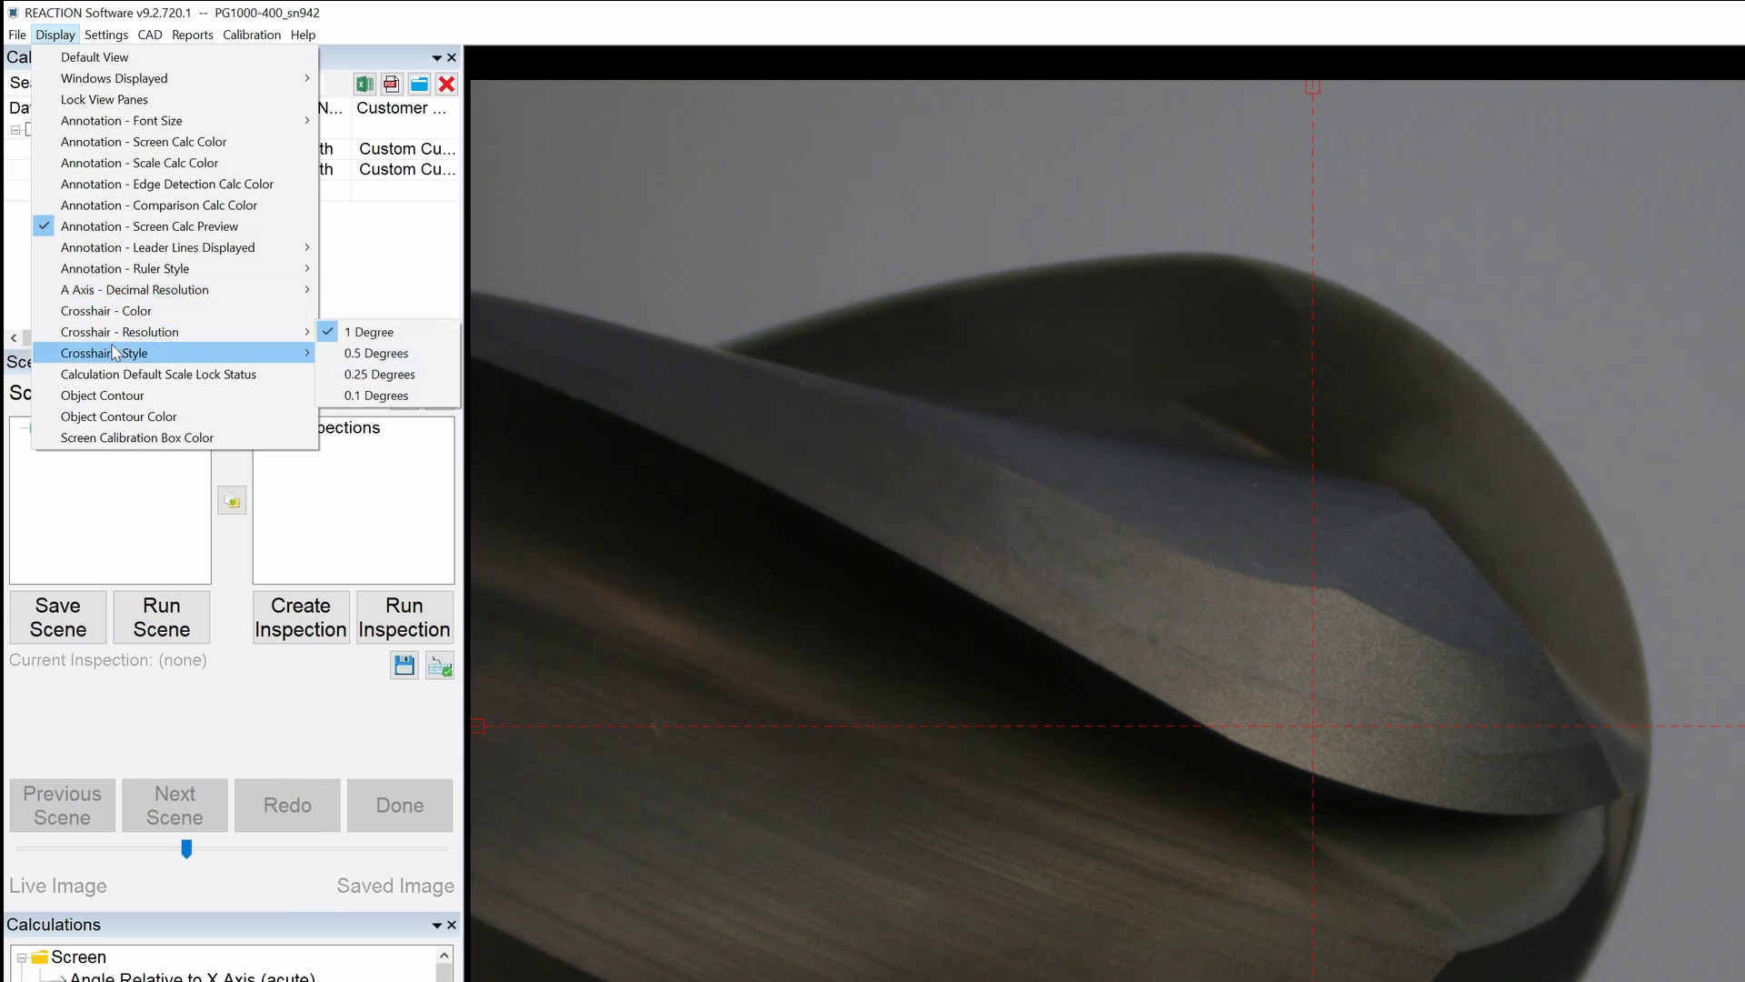
{"action": "mouse_move", "coordinate": [115, 354]}
{"action": "mouse_move", "coordinate": [103, 37]}
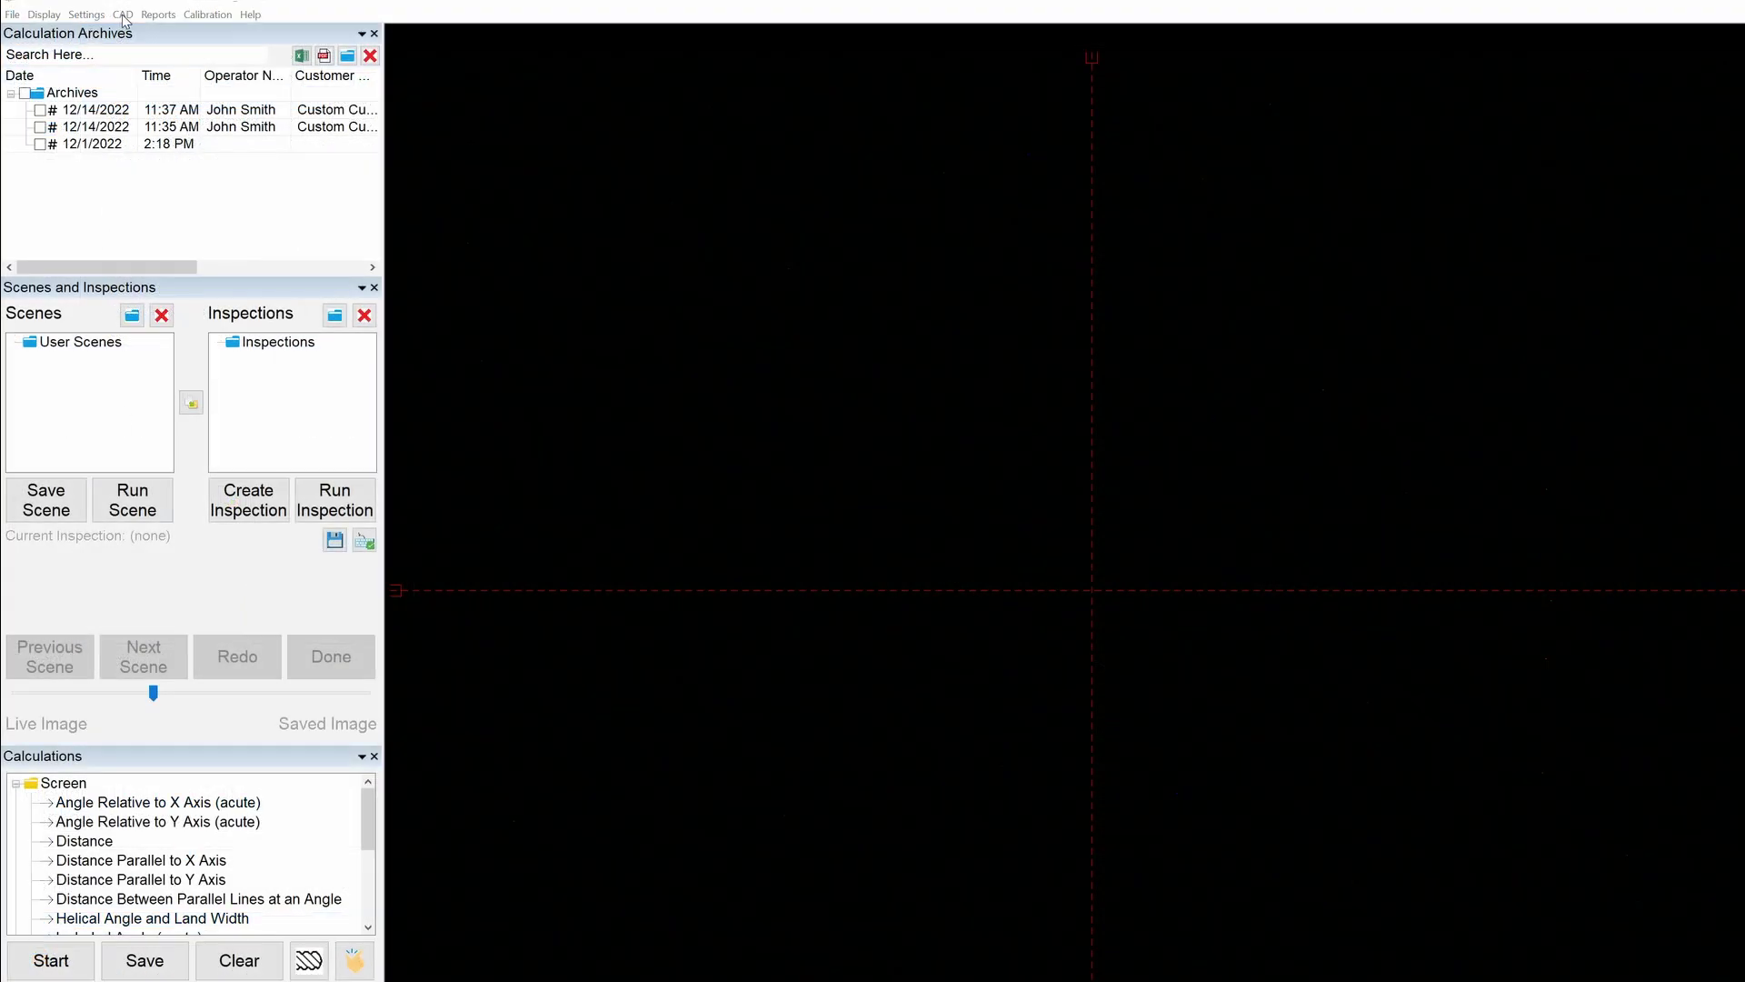
Load the CAD drawing Form Tool Cutter.dwg from the Desktop into the camera view
{"action": "left_click", "coordinate": [124, 15]}
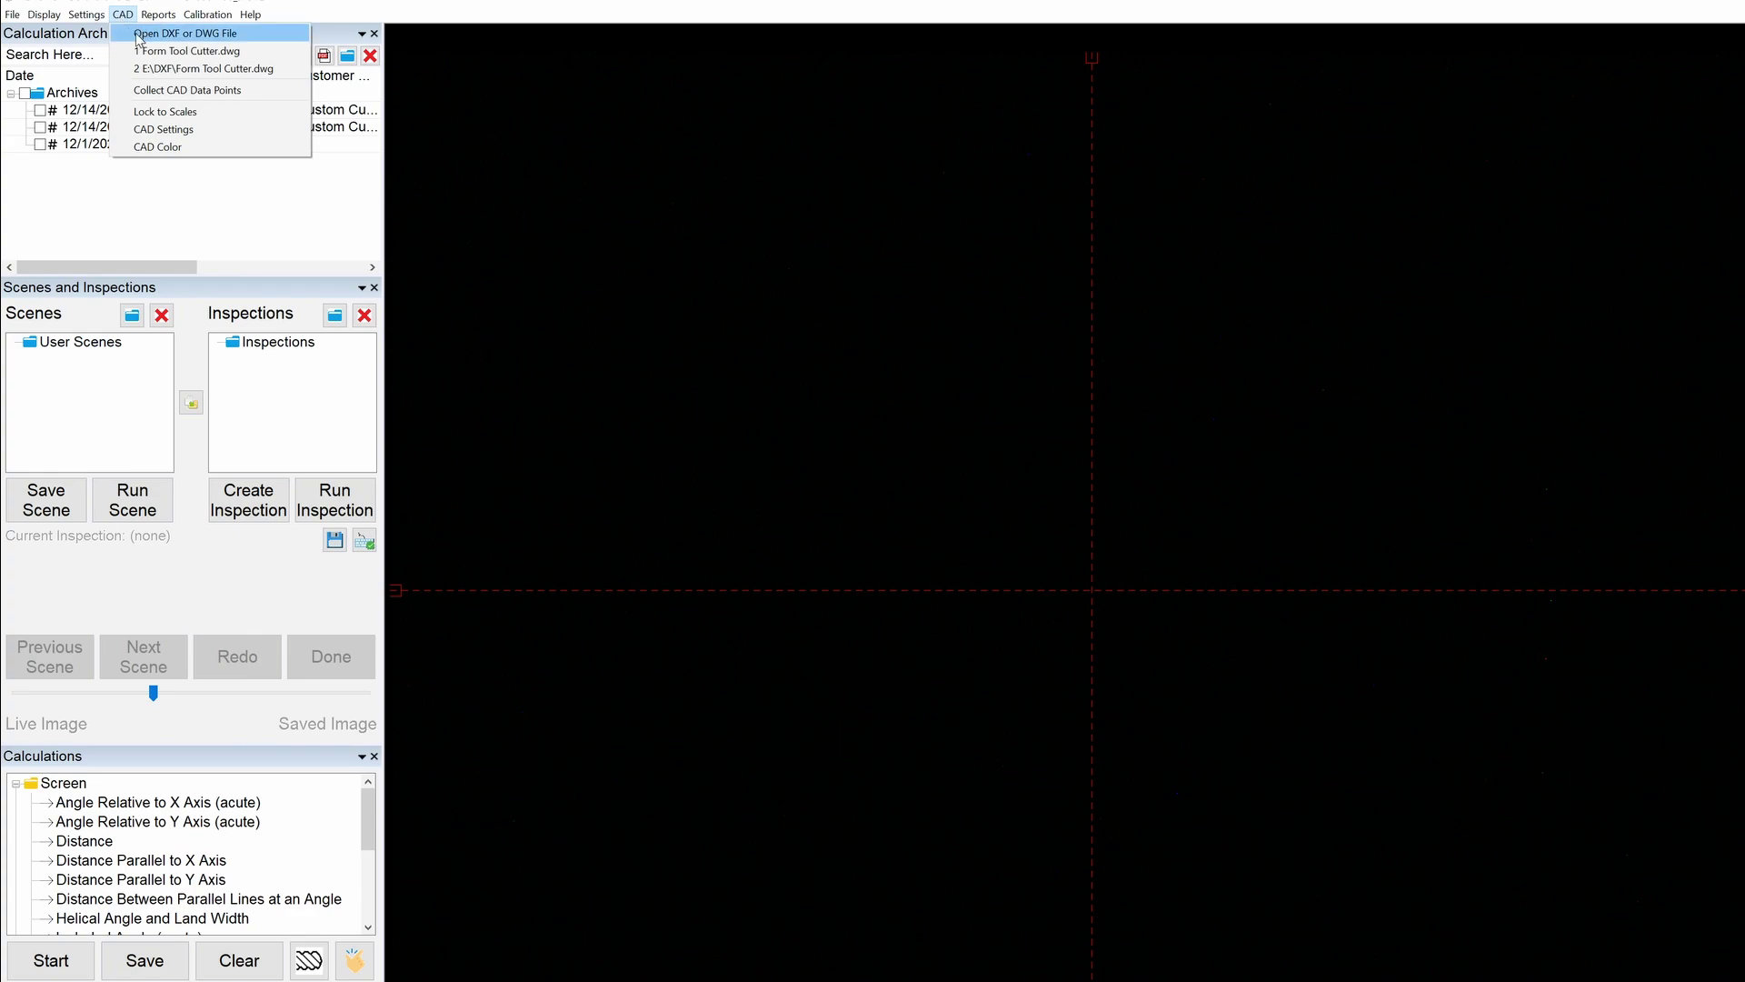
{"action": "left_click", "coordinate": [139, 38]}
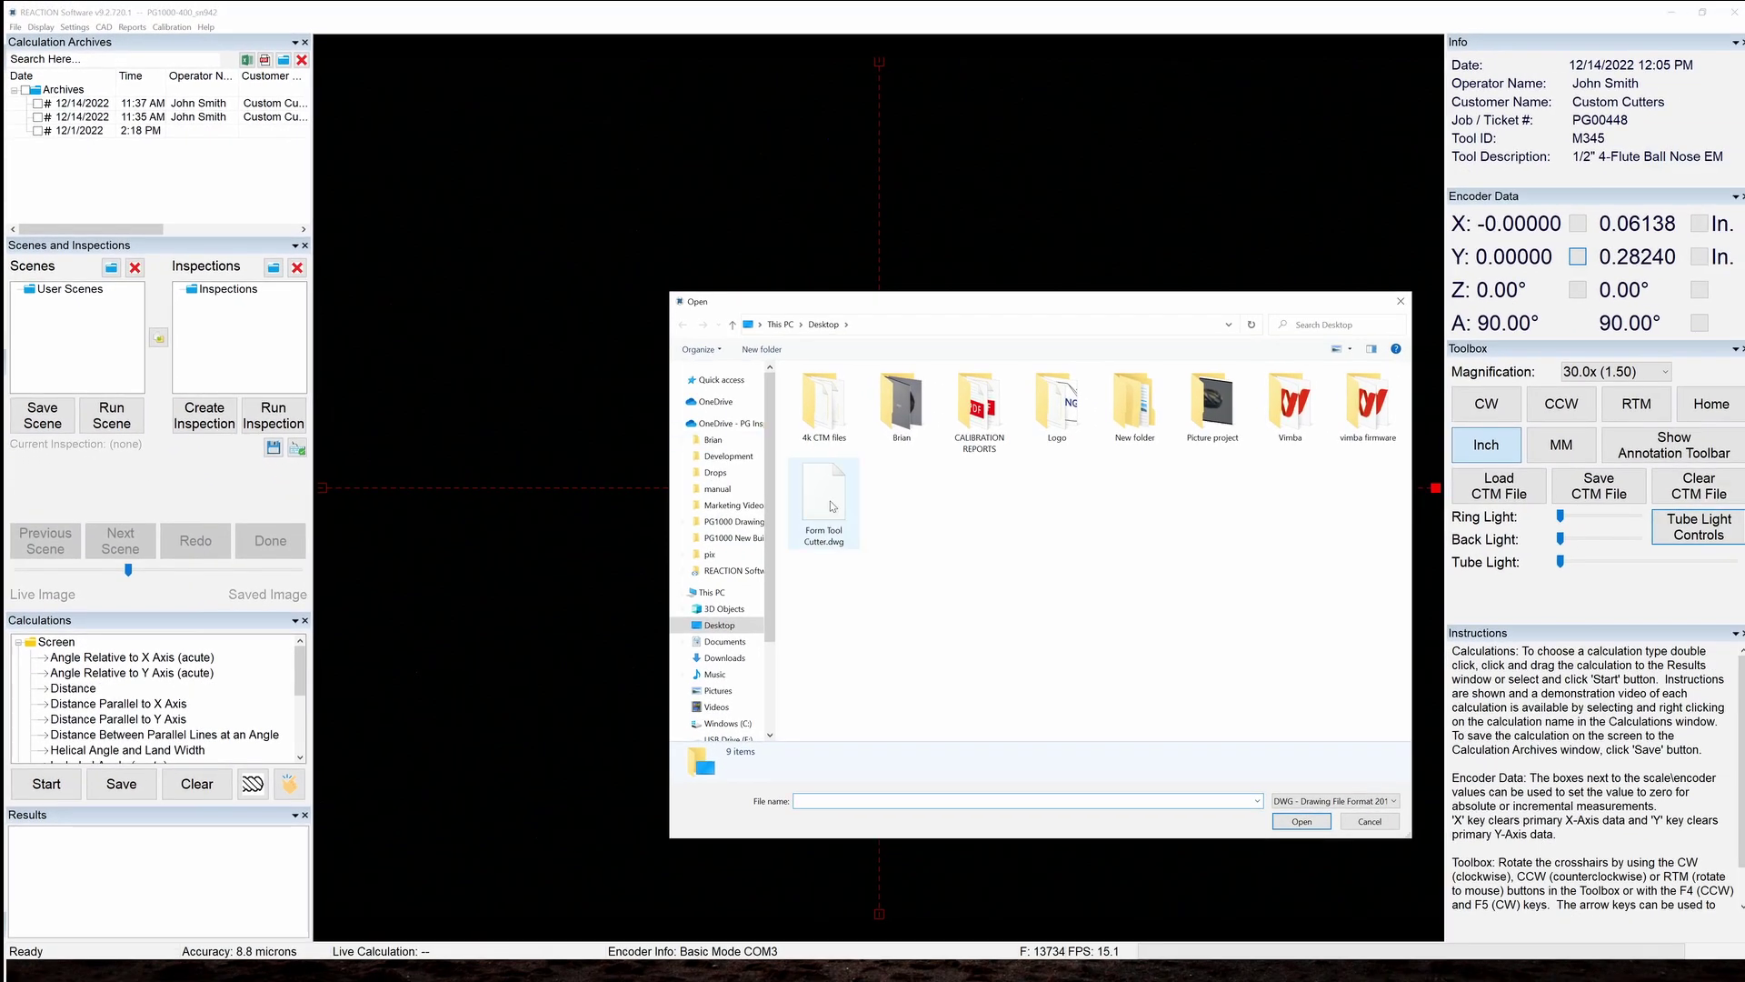
{"action": "double_click", "coordinate": [828, 505]}
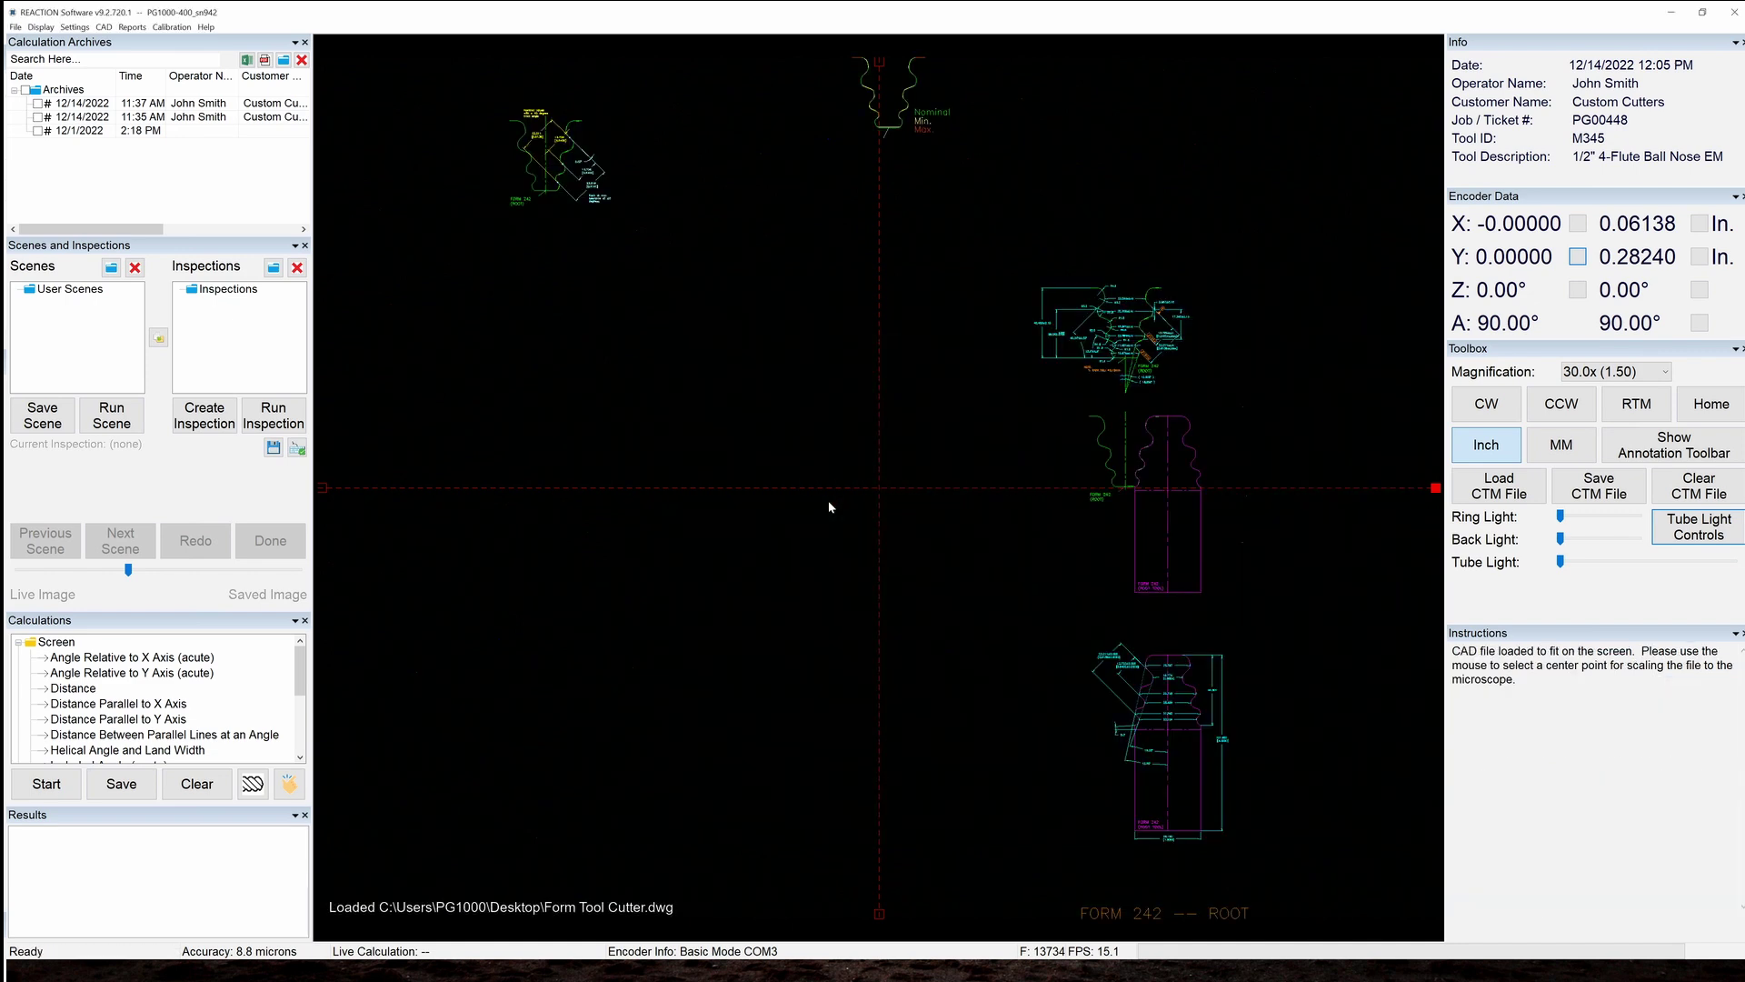
Lock the CAD drawing to the scales and pick a center point near the tip of the uppermost form profile
{"action": "left_click", "coordinate": [105, 30]}
{"action": "left_click", "coordinate": [137, 106]}
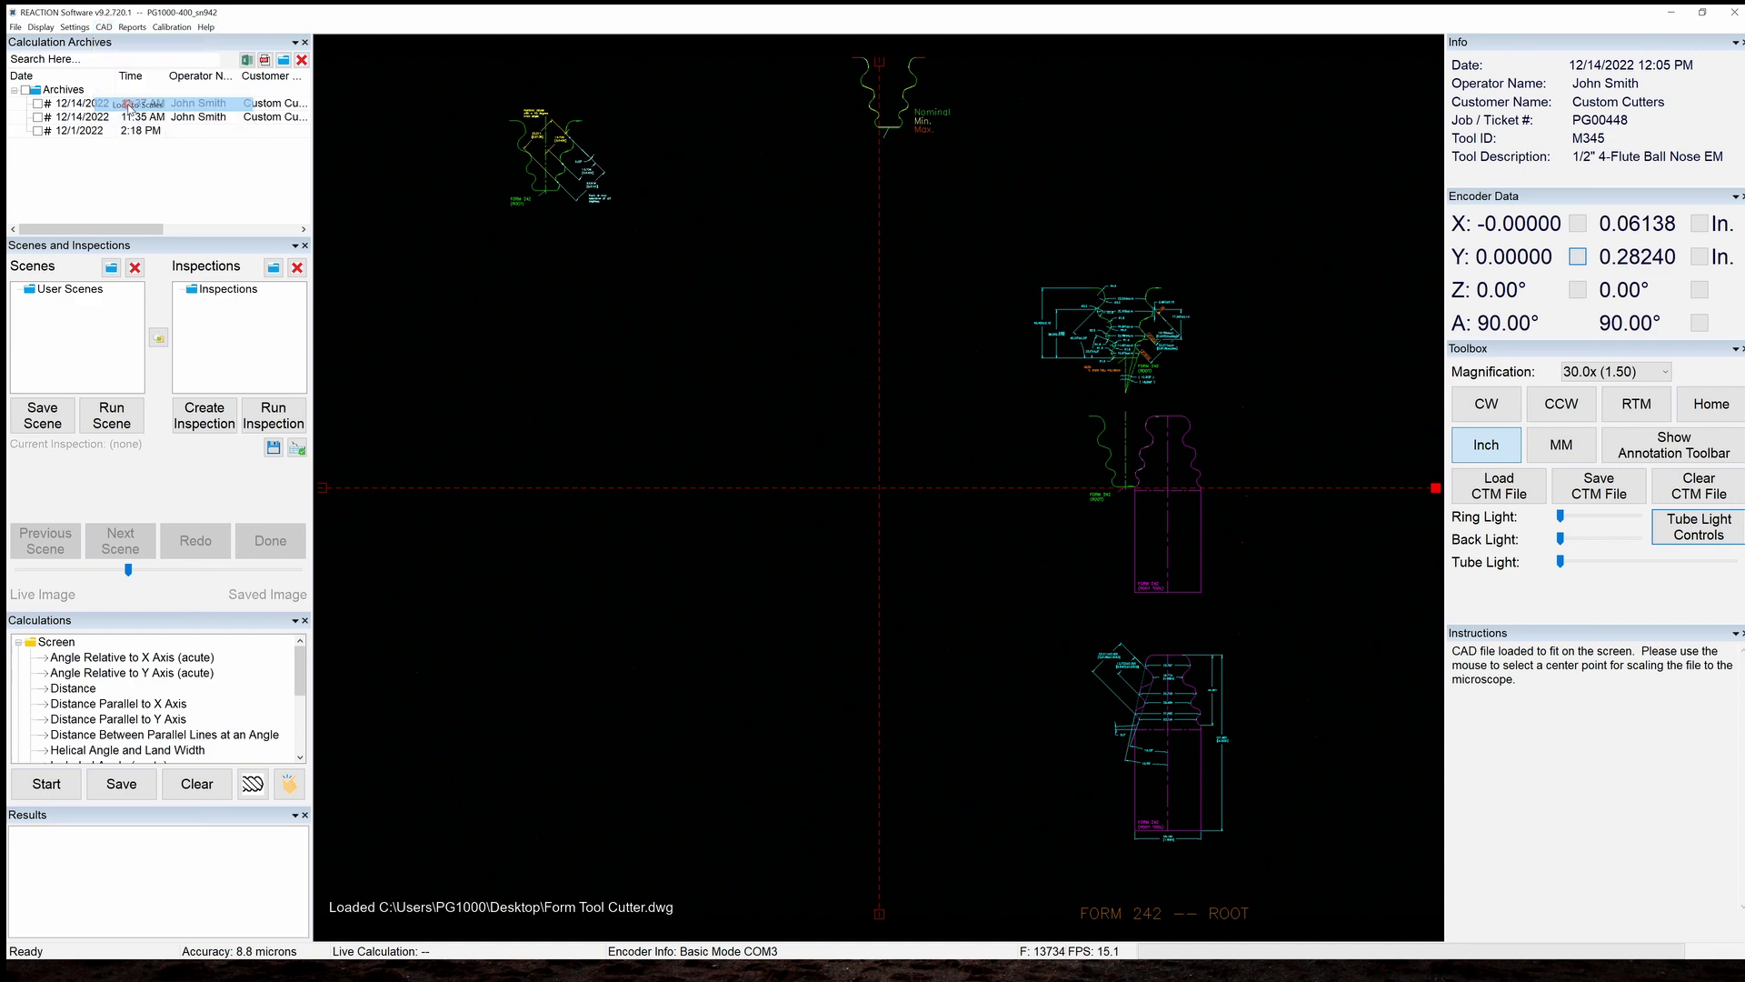
{"action": "left_click", "coordinate": [905, 124]}
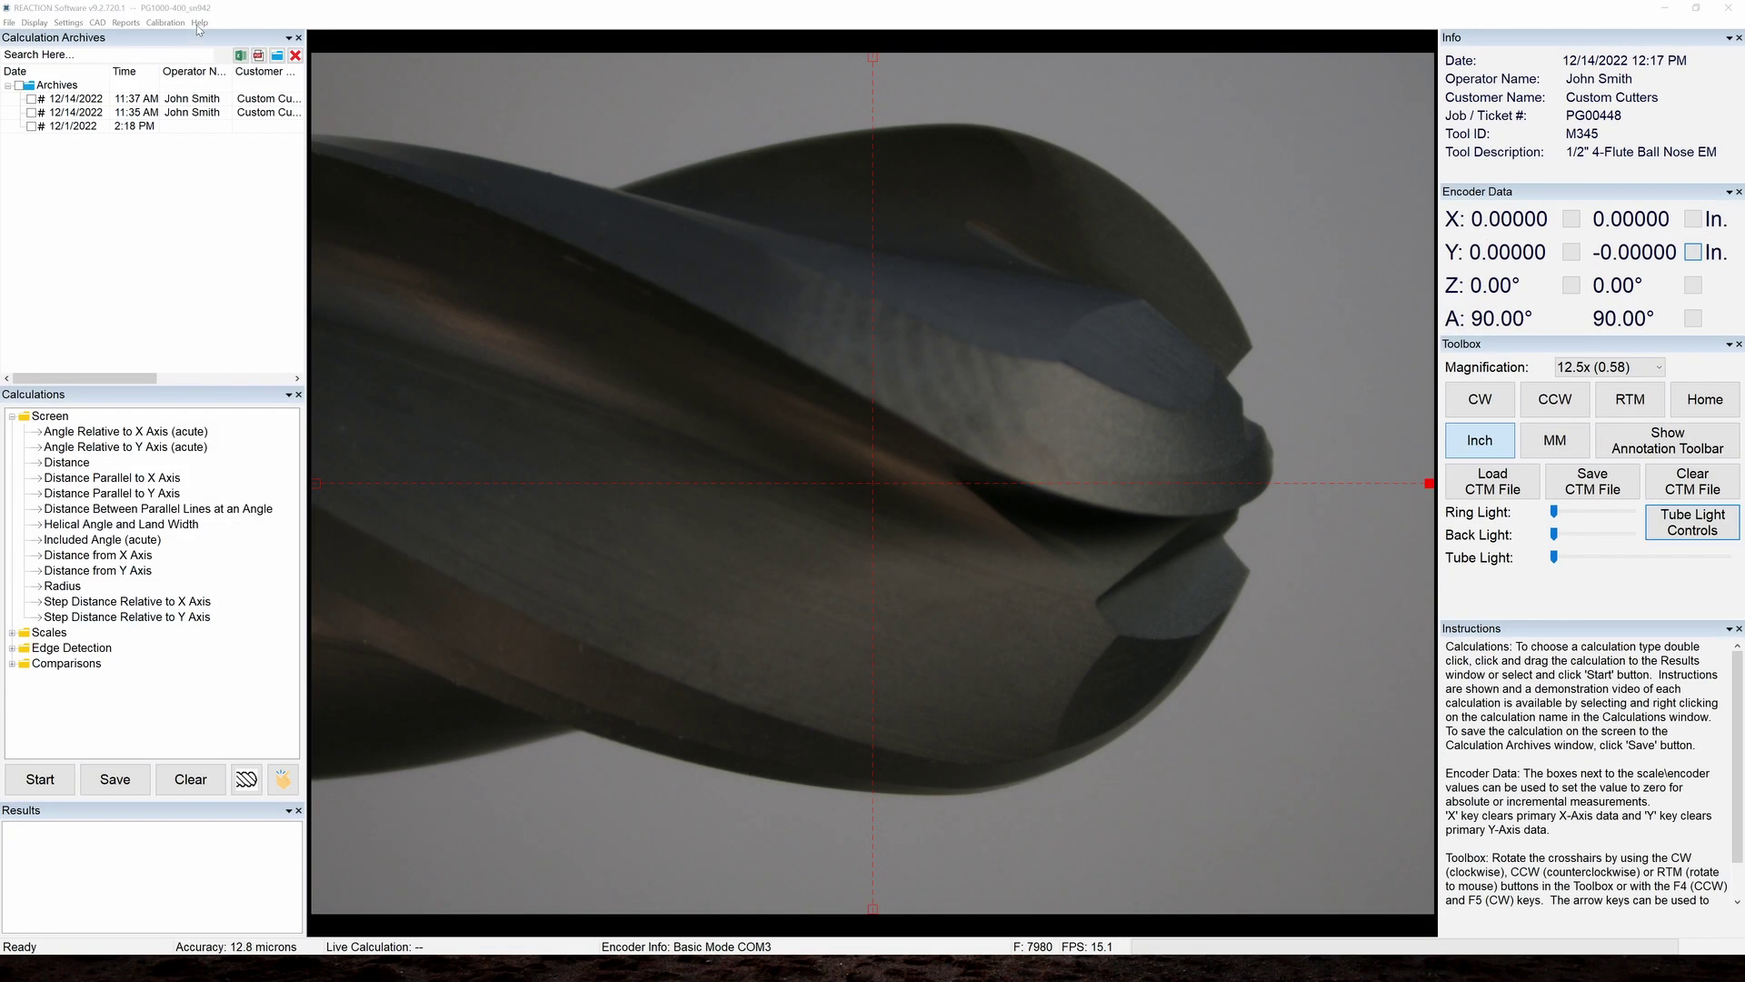
Open the list of training help videos in the browser and close it again
{"action": "left_click", "coordinate": [198, 24]}
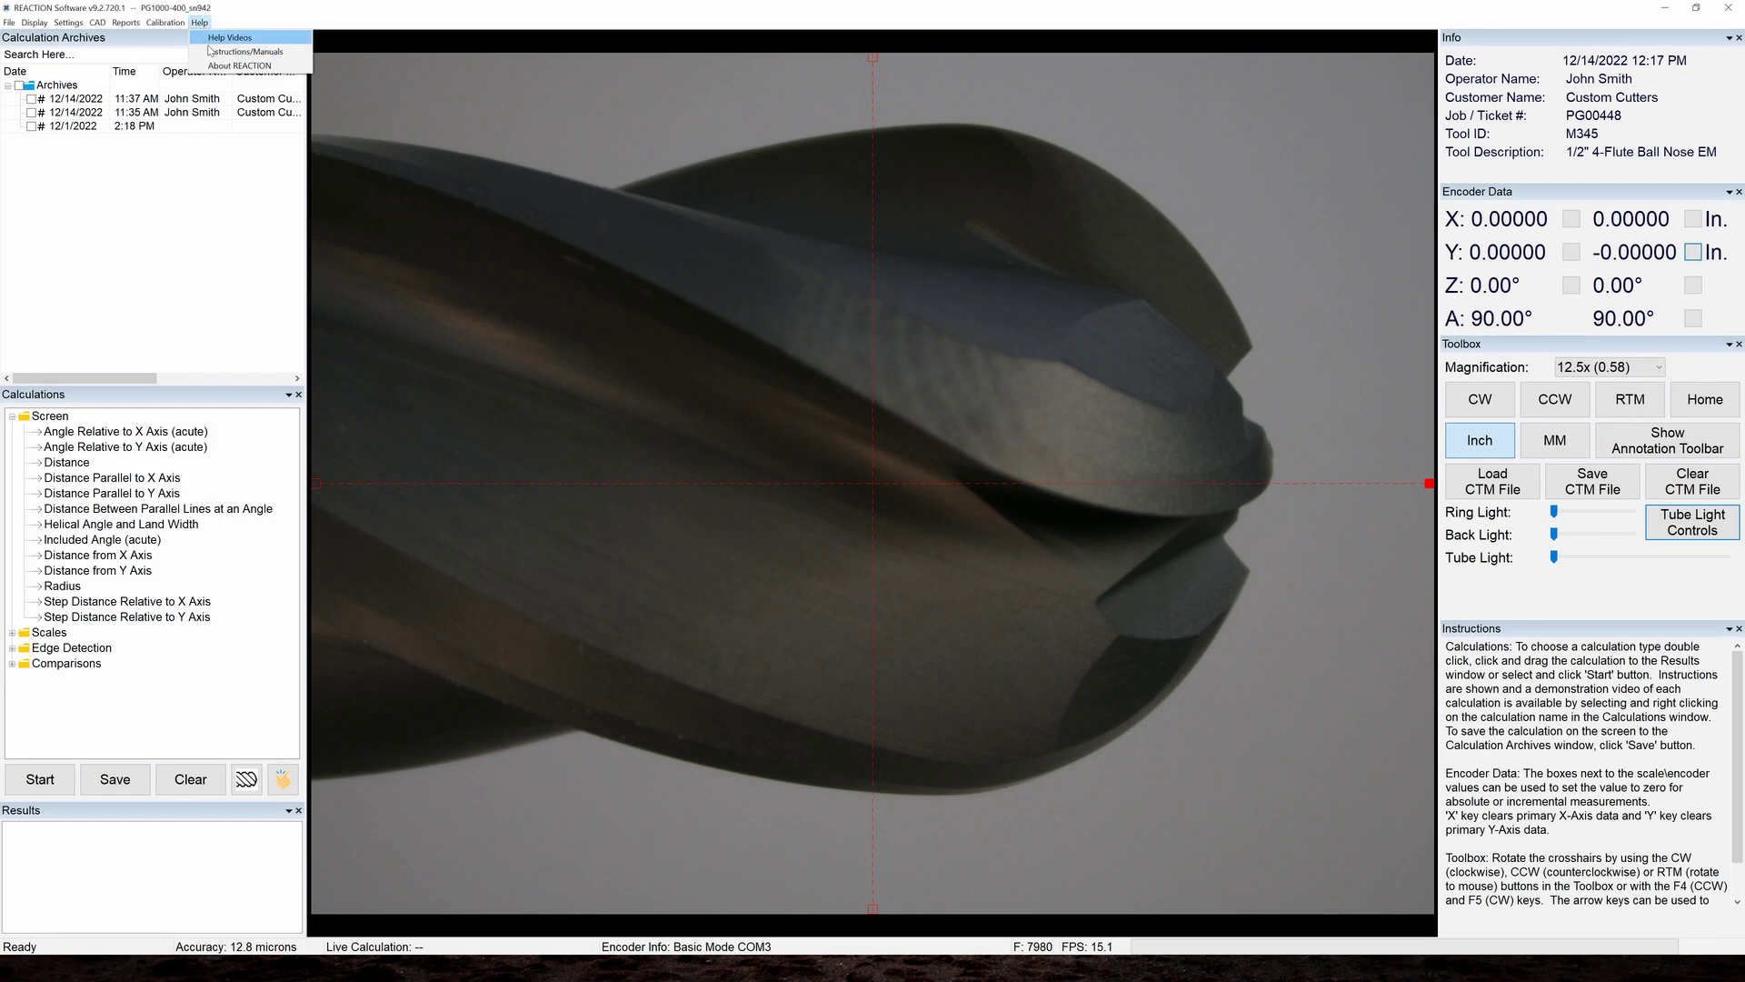
{"action": "left_click", "coordinate": [211, 53]}
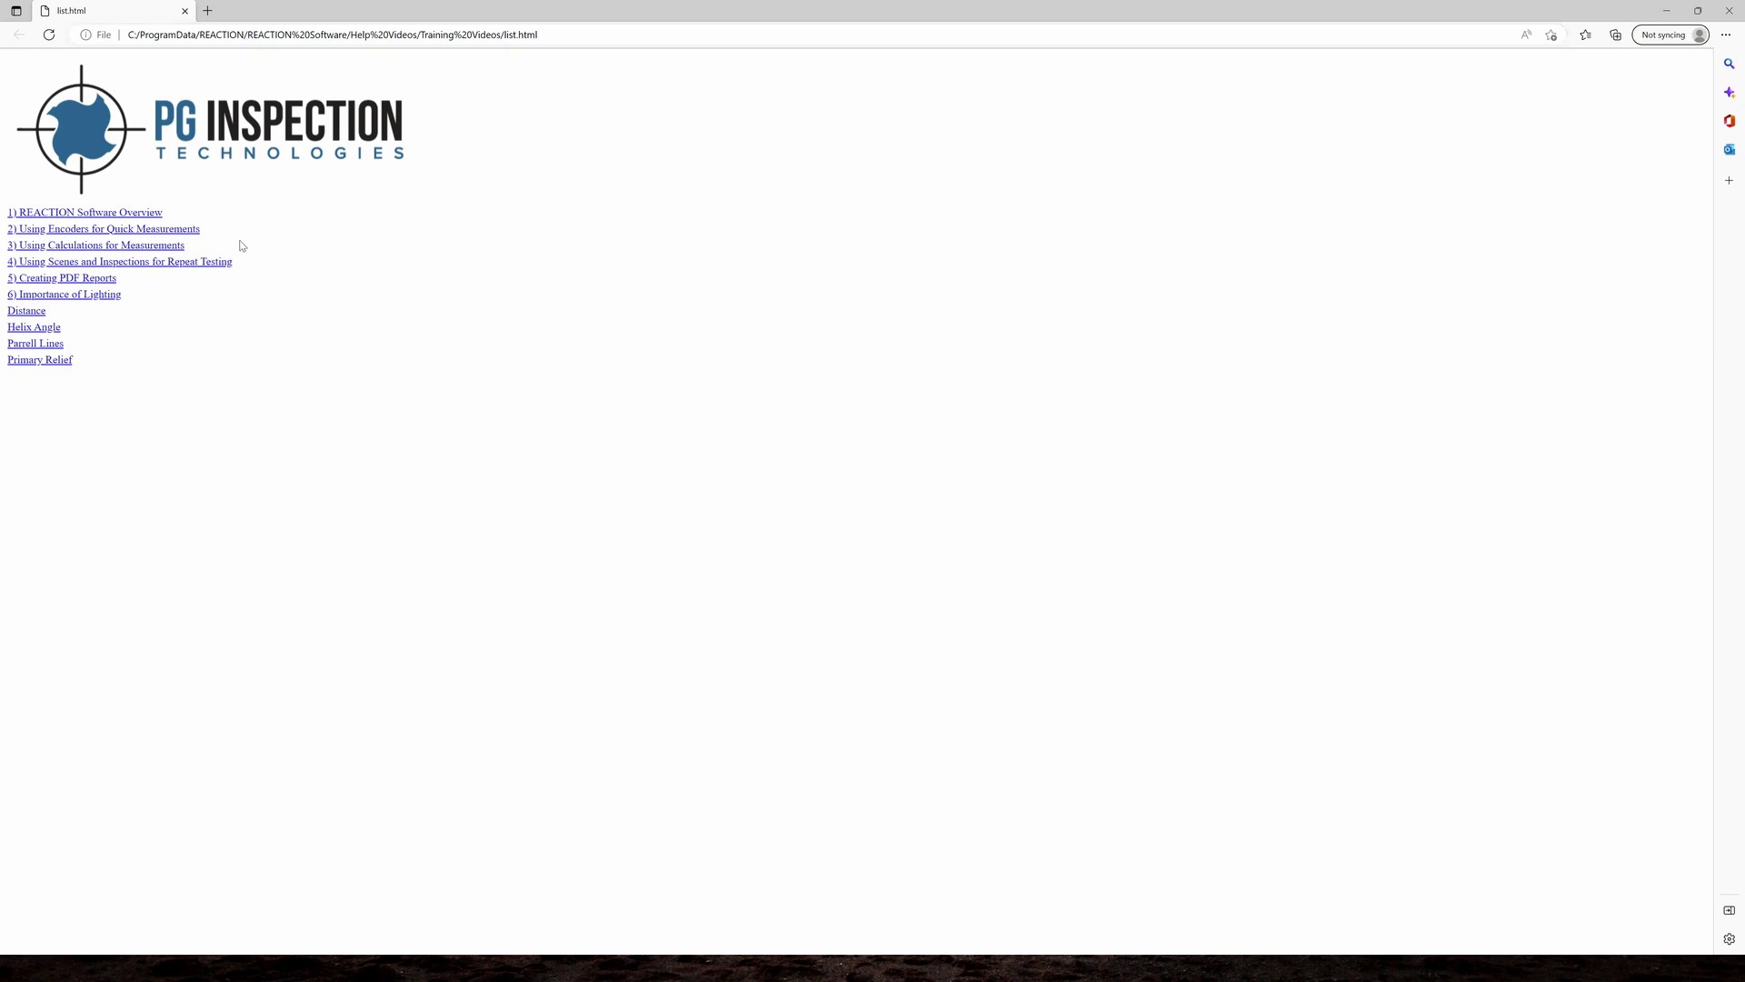
{"action": "left_click", "coordinate": [1736, 11]}
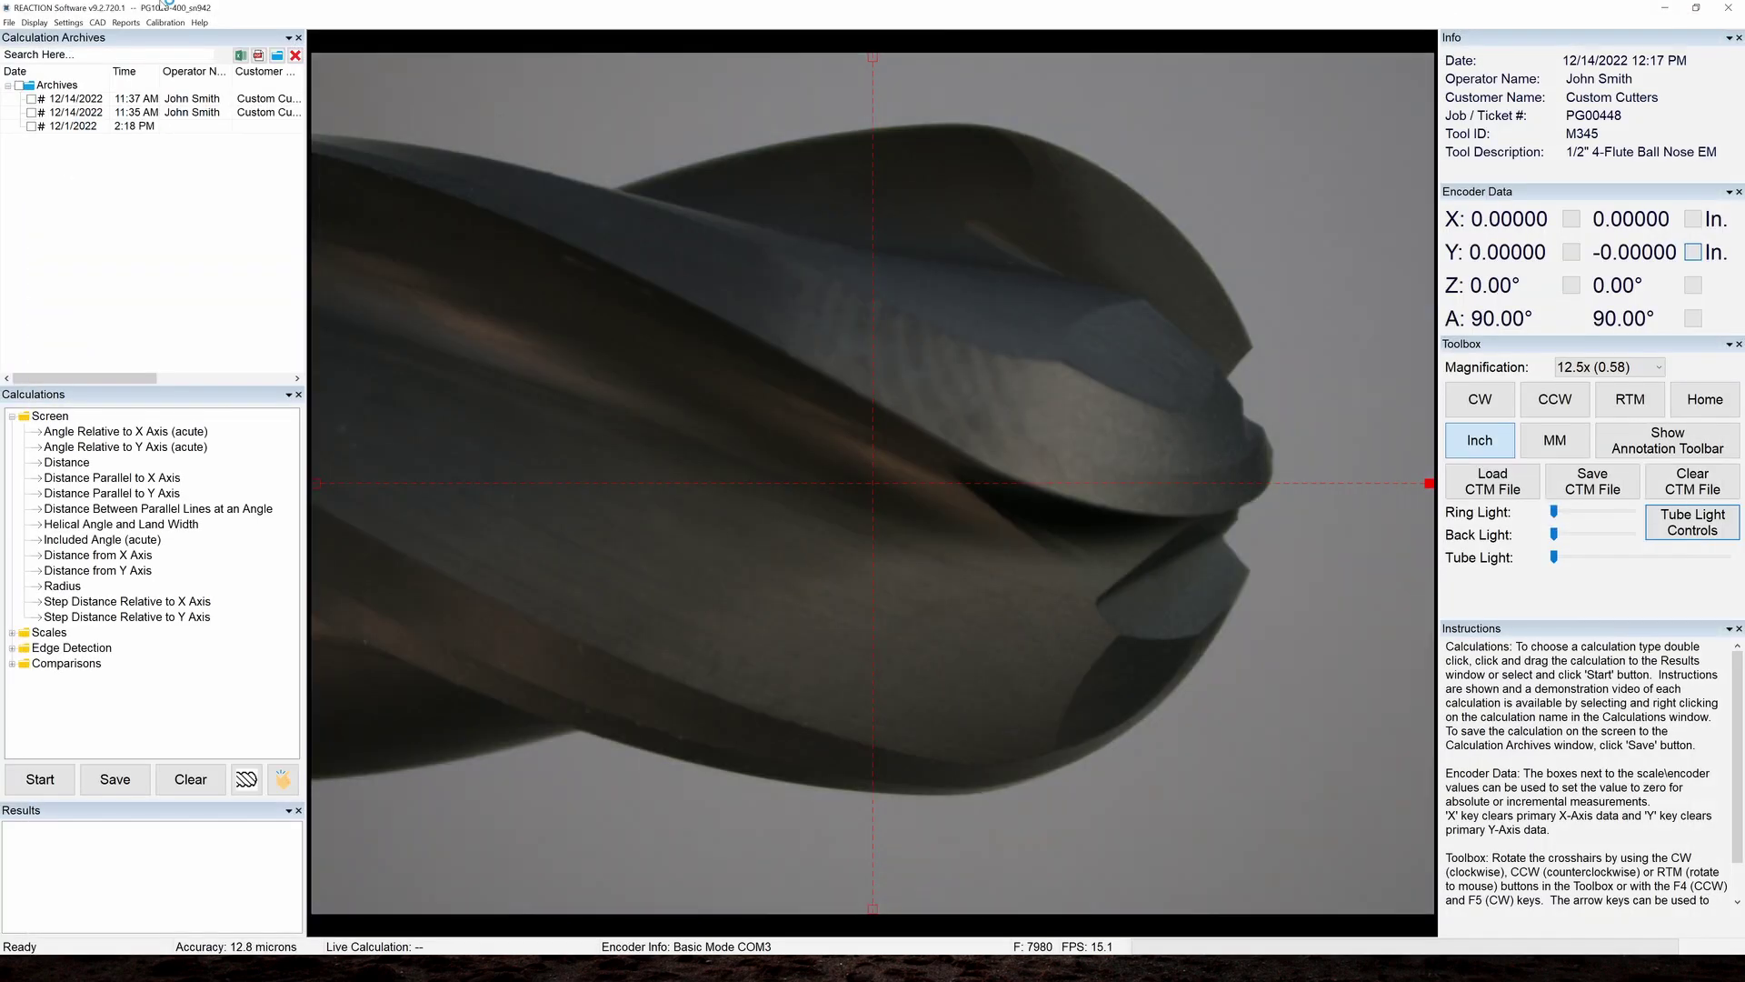
Record the video feed while measuring the radius with three points on the tool's upper edge, and stop the recording
{"action": "left_click", "coordinate": [9, 22]}
{"action": "left_click", "coordinate": [54, 156]}
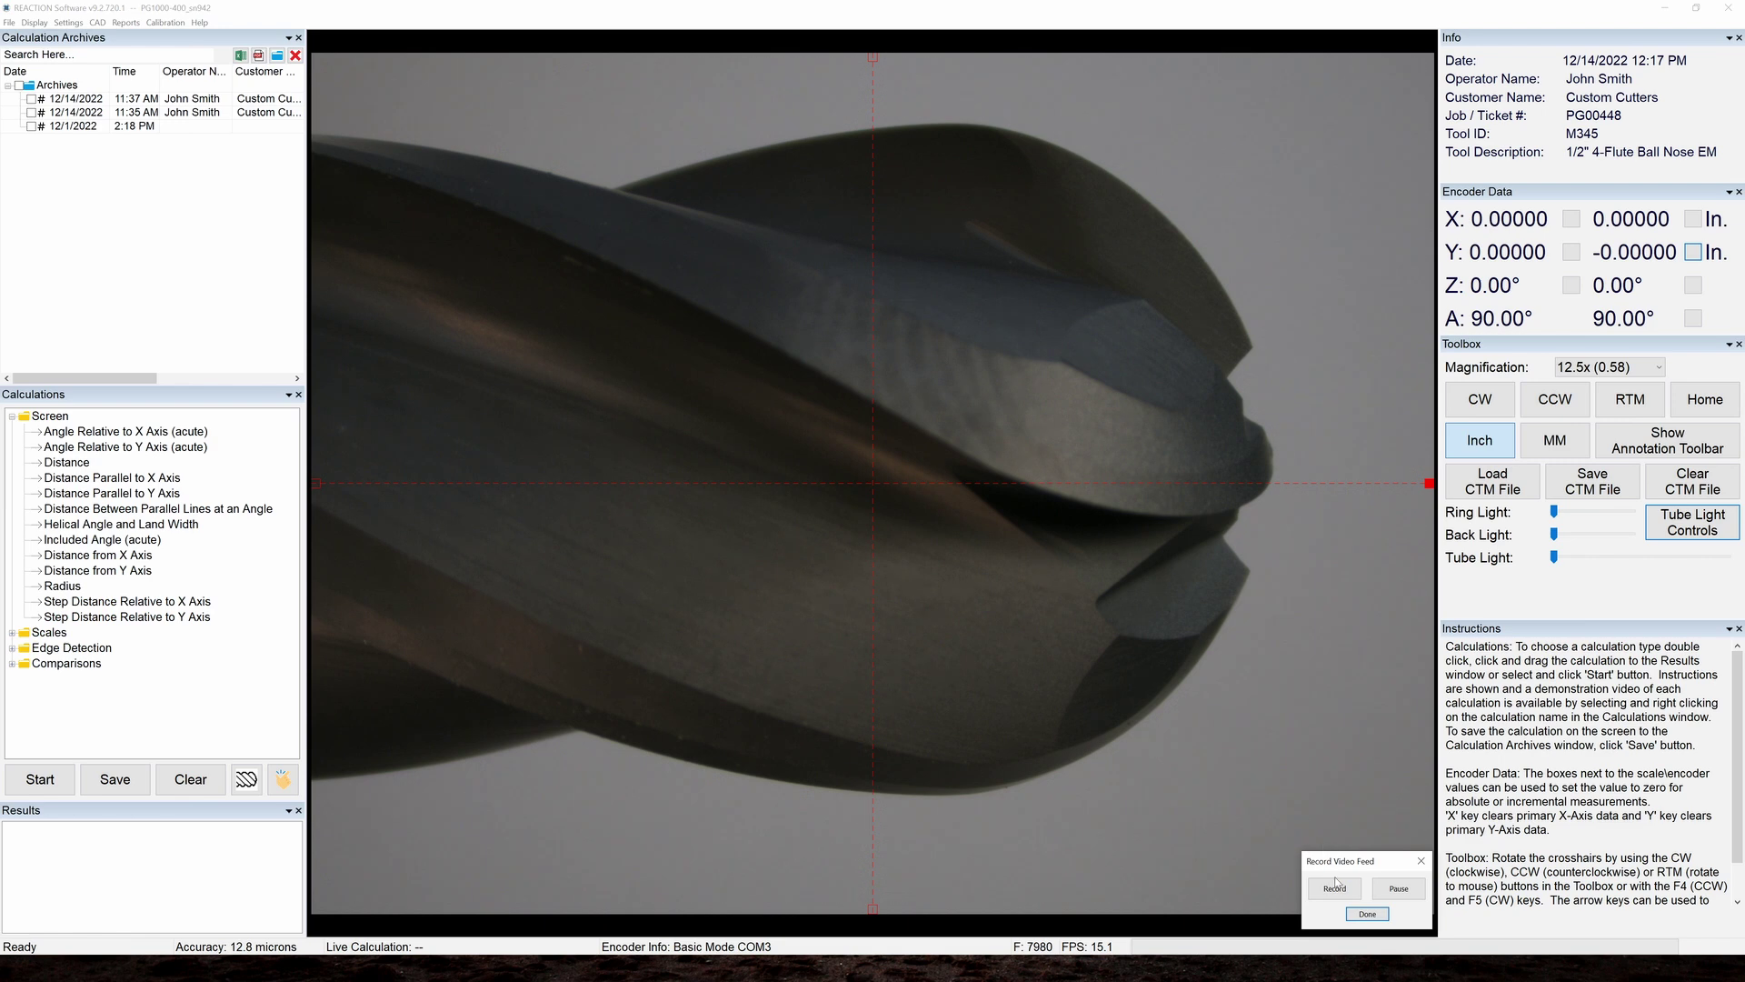
{"action": "double_click", "coordinate": [60, 587]}
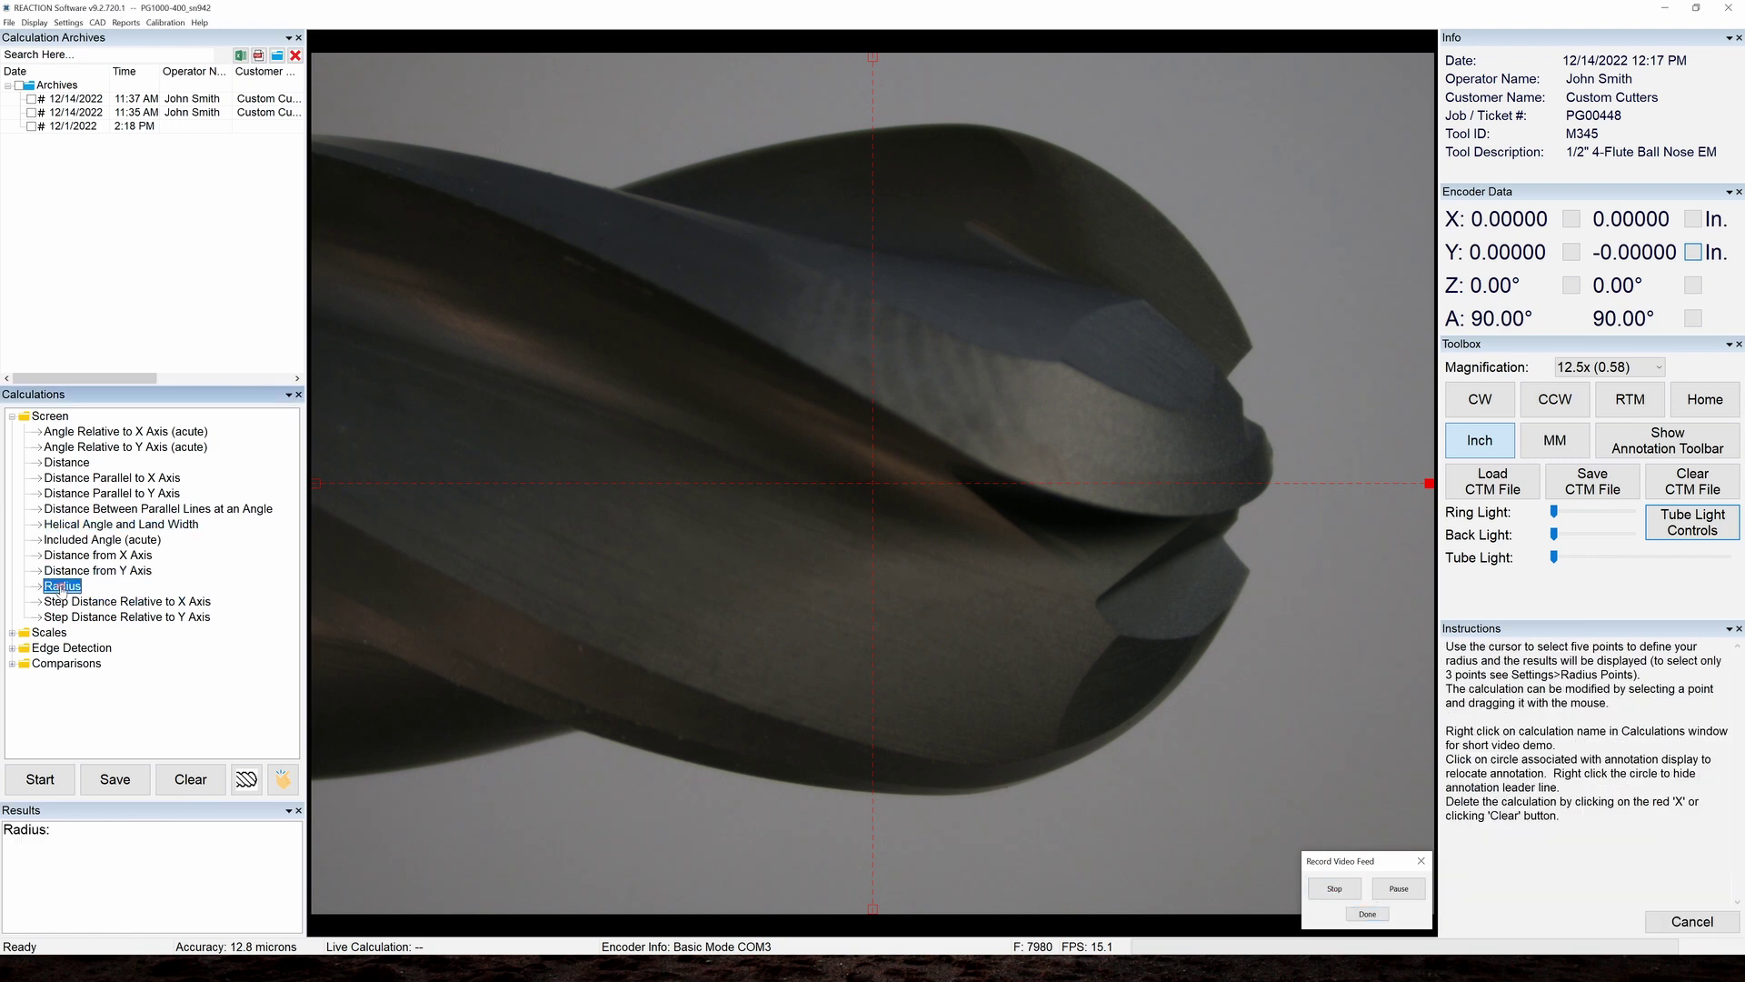
{"action": "left_click", "coordinate": [1051, 148]}
{"action": "left_click", "coordinate": [1125, 185]}
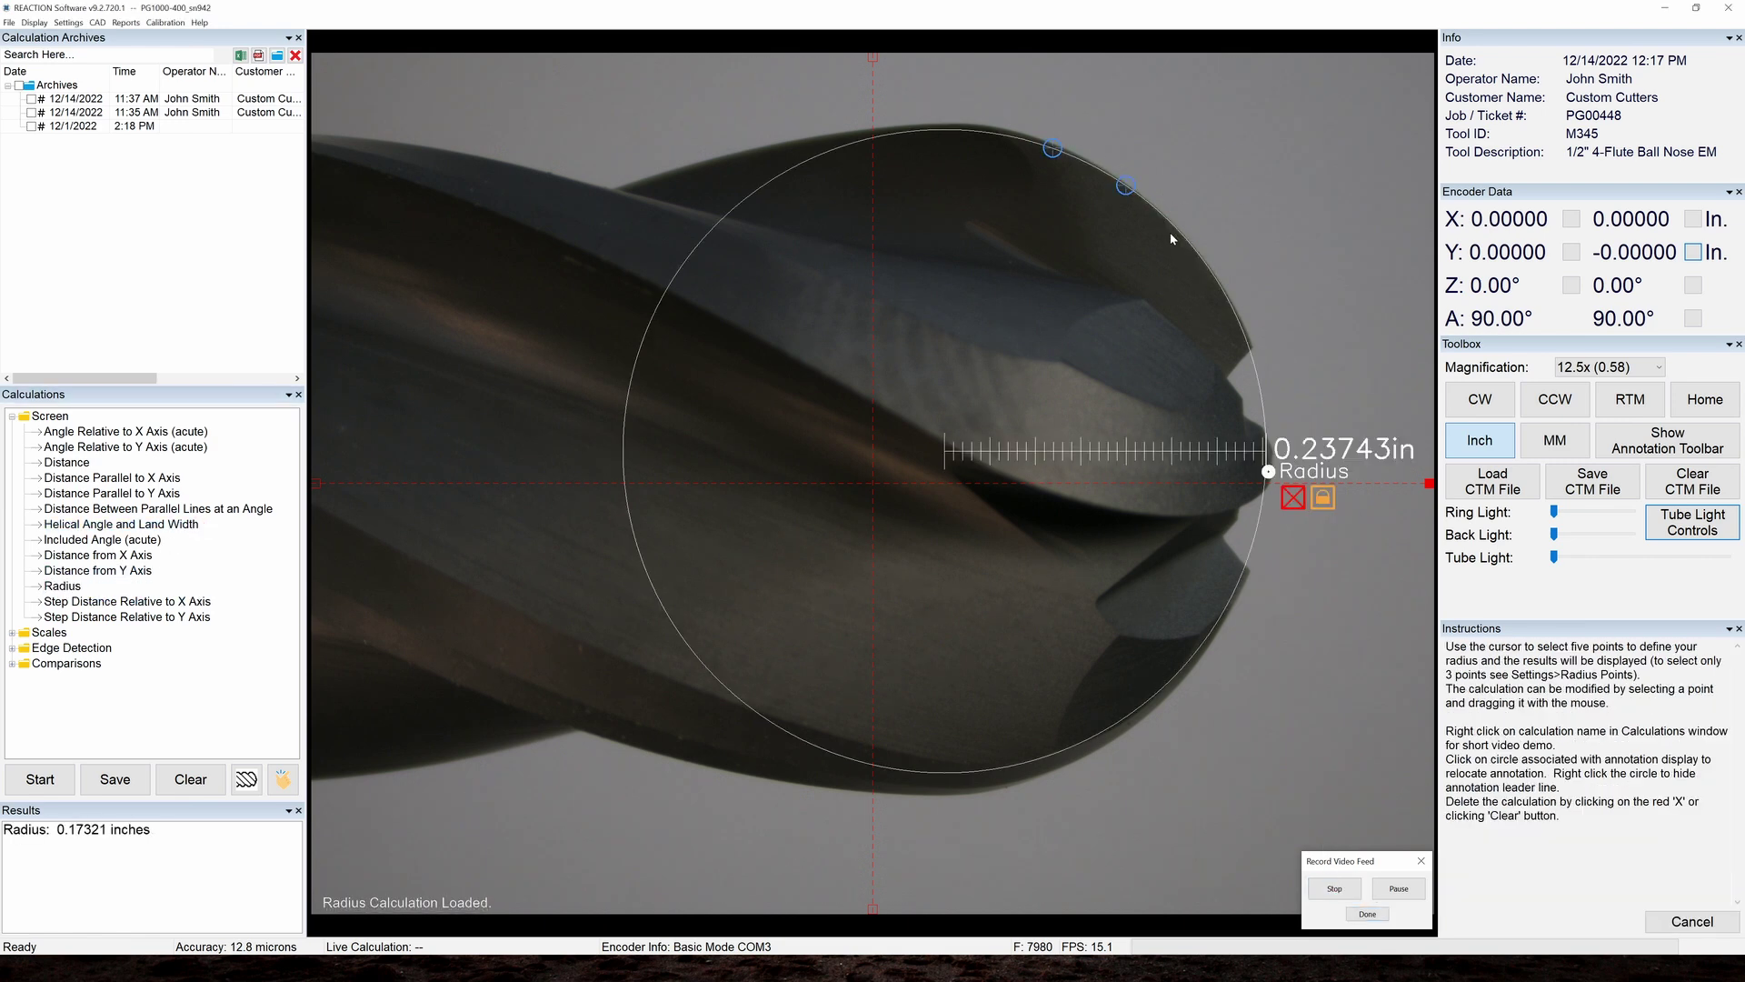
{"action": "left_click", "coordinate": [1213, 275]}
{"action": "left_click", "coordinate": [1342, 891]}
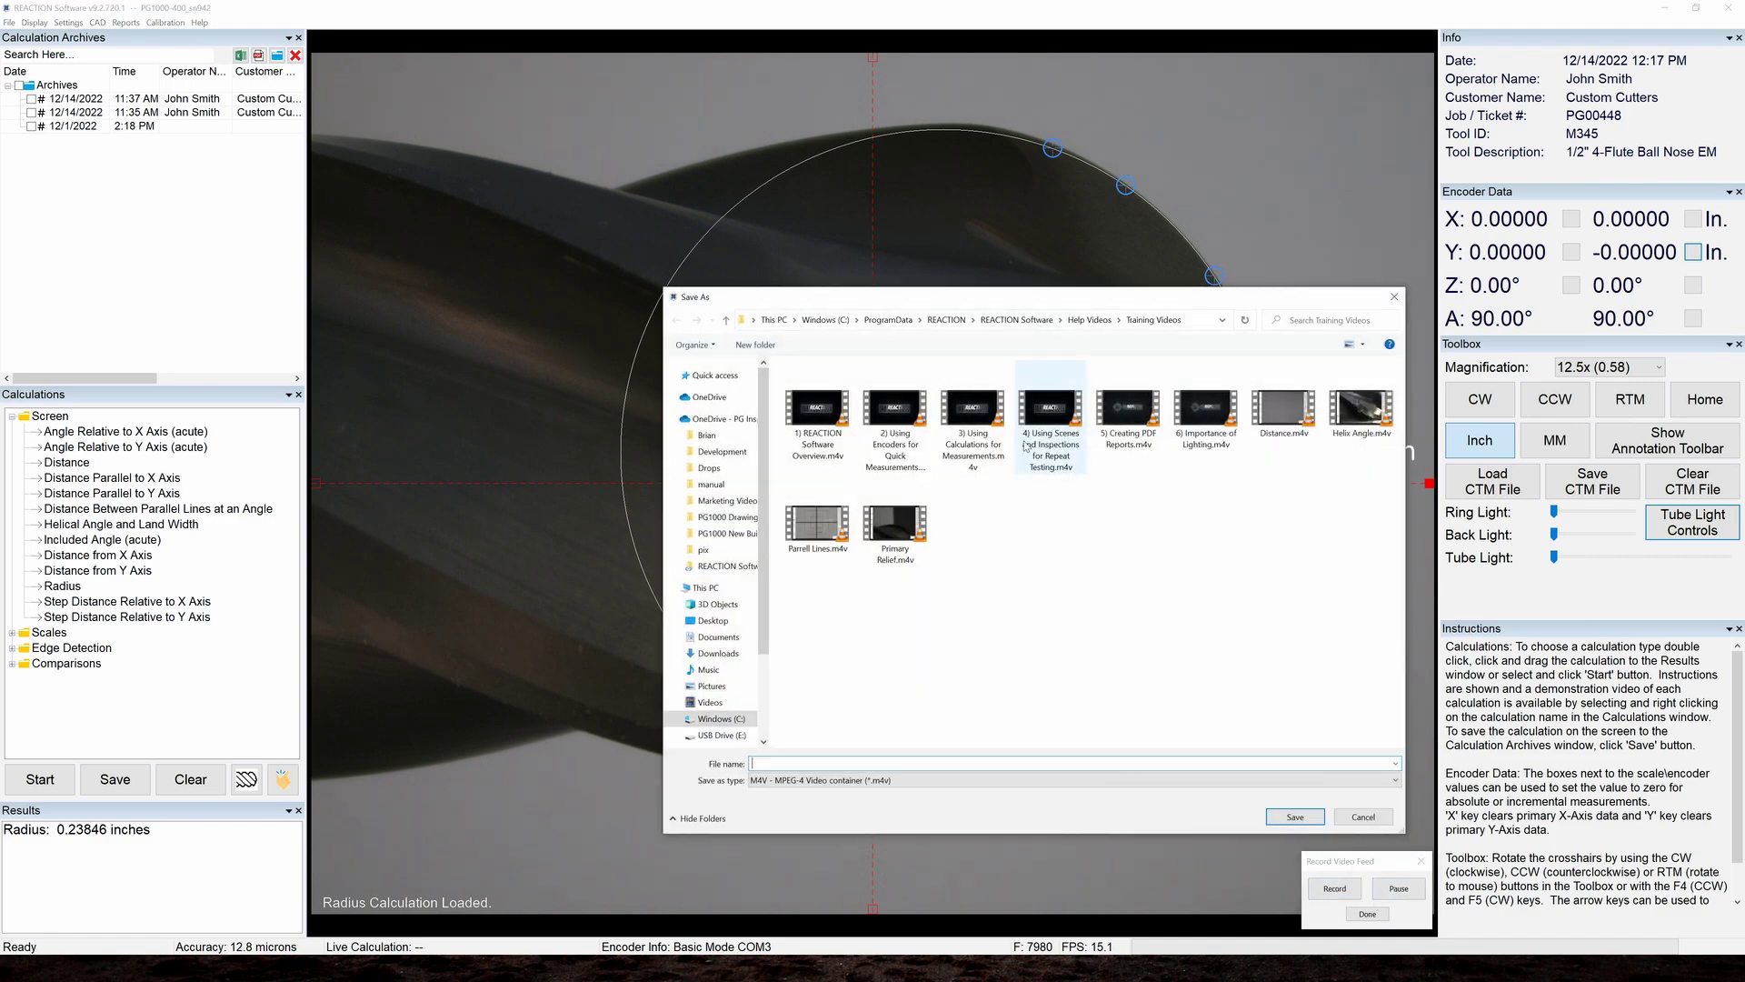